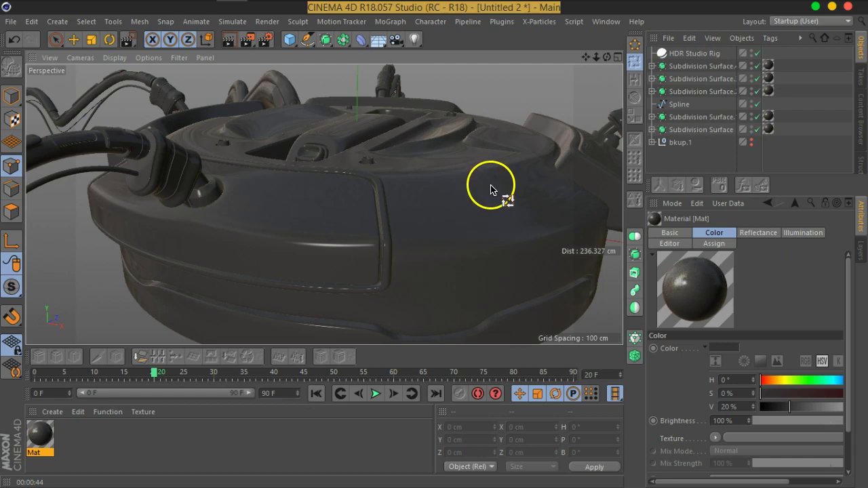
# Step: Orbit around the finished robot model to inspect its top surface and trench channels
pyautogui.moveTo(493, 189)
pyautogui.keyDown('alt'); pyautogui.mouseDown()
pyautogui.moveTo(436, 196)
pyautogui.moveTo(482, 227)
pyautogui.moveTo(495, 188)
pyautogui.moveTo(458, 230)
pyautogui.moveTo(390, 264)
pyautogui.moveTo(378, 255)
pyautogui.moveTo(420, 194)
pyautogui.moveTo(464, 156)
pyautogui.mouseUp(); pyautogui.keyUp('alt')
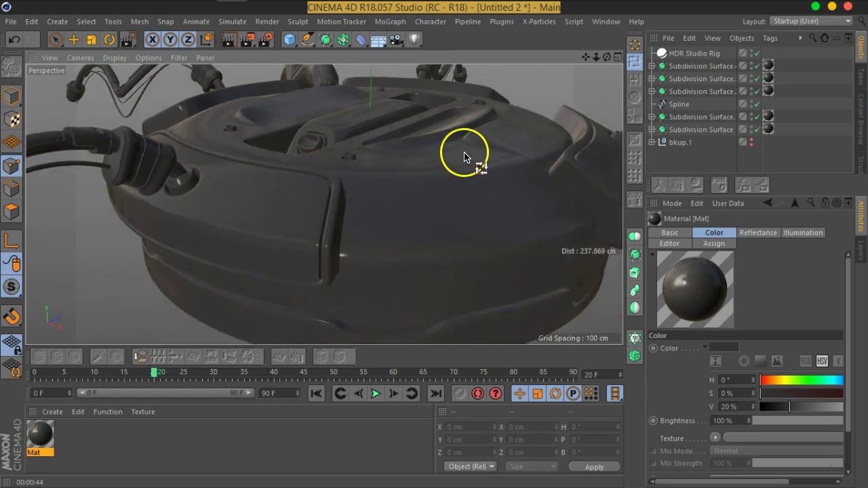
pyautogui.moveTo(368, 155)
pyautogui.keyDown('alt'); pyautogui.mouseDown()
pyautogui.moveTo(533, 142)
pyautogui.moveTo(311, 155)
pyautogui.moveTo(170, 148)
pyautogui.moveTo(194, 155)
pyautogui.moveTo(474, 147)
pyautogui.moveTo(446, 174)
pyautogui.moveTo(369, 152)
pyautogui.moveTo(398, 136)
pyautogui.moveTo(436, 131)
pyautogui.moveTo(387, 132)
pyautogui.moveTo(393, 177)
pyautogui.moveTo(355, 192)
pyautogui.mouseUp(); pyautogui.keyUp('alt')
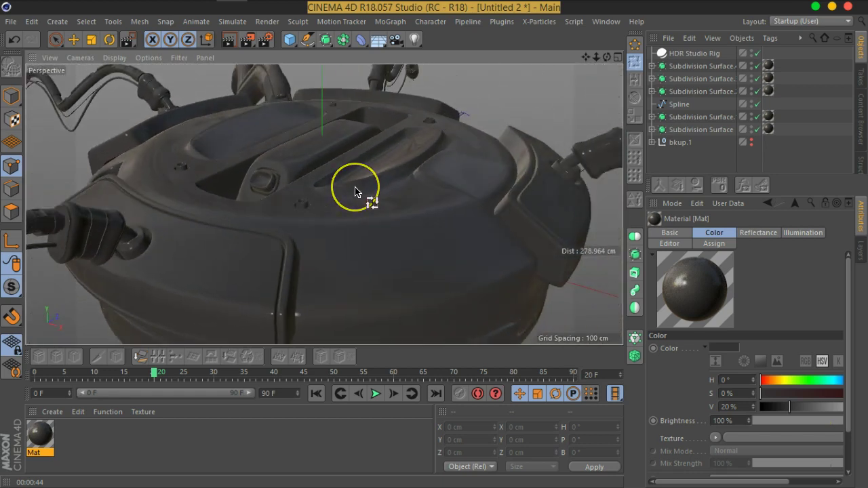
pyautogui.scroll(-3, 355, 192)
pyautogui.scroll(-2, 339, 196)
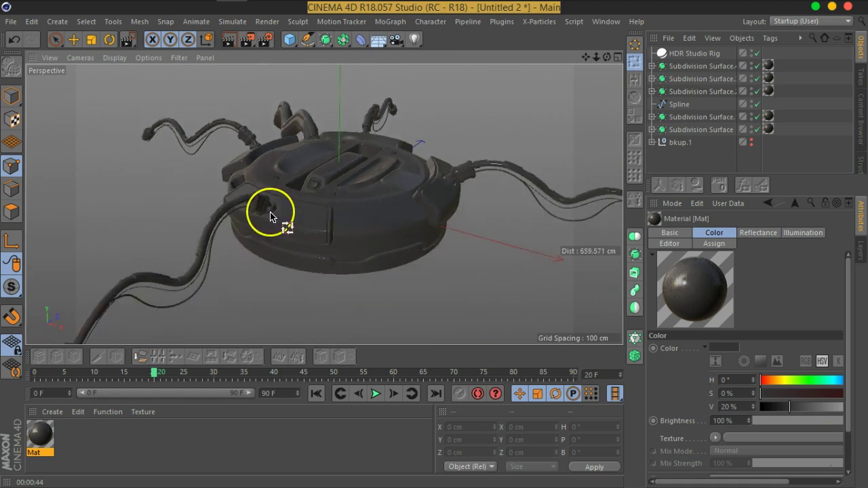
pyautogui.scroll(3, 271, 215)
pyautogui.scroll(3, 271, 215)
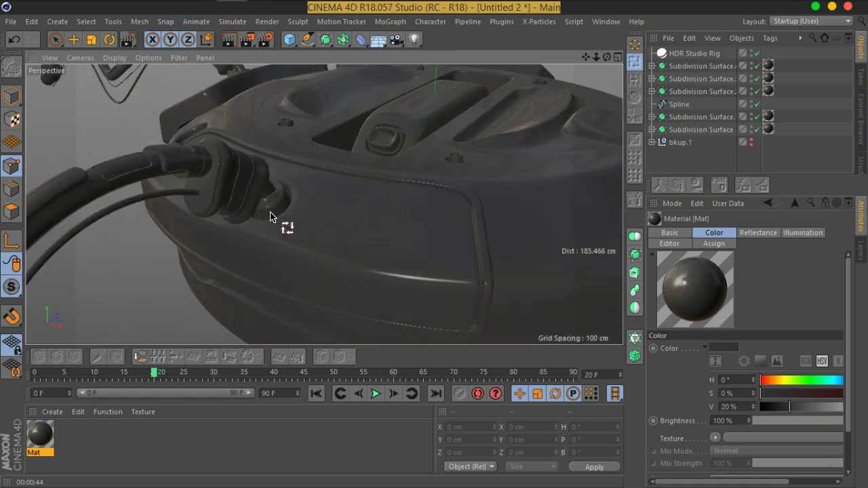
pyautogui.scroll(2, 271, 213)
pyautogui.scroll(1, 271, 213)
pyautogui.keyDown('alt'); pyautogui.moveTo(365, 175); pyautogui.dragTo(226, 265); pyautogui.keyUp('alt')
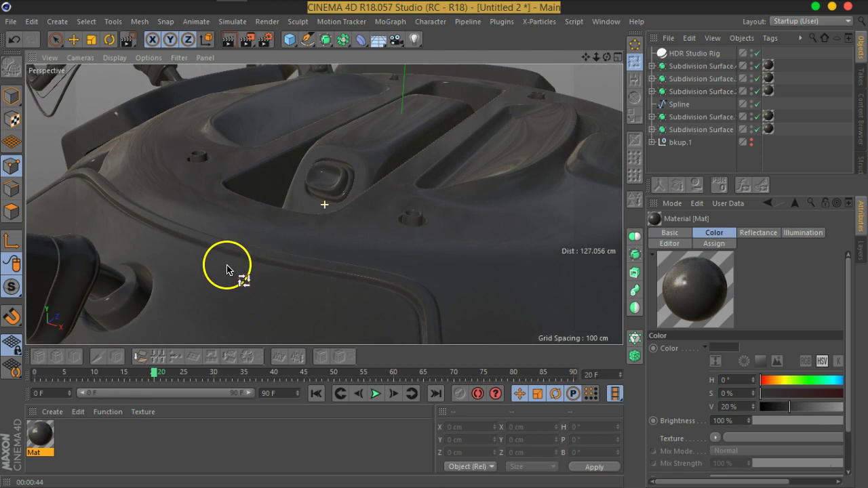
pyautogui.scroll(-2, 353, 214)
pyautogui.scroll(-1, 349, 221)
pyautogui.keyDown('alt'); pyautogui.moveTo(348, 222); pyautogui.dragTo(357, 214); pyautogui.keyUp('alt')
pyautogui.moveTo(409, 185)
pyautogui.keyDown('alt'); pyautogui.mouseDown()
pyautogui.moveTo(398, 208)
pyautogui.moveTo(359, 177)
pyautogui.mouseUp(); pyautogui.keyUp('alt')
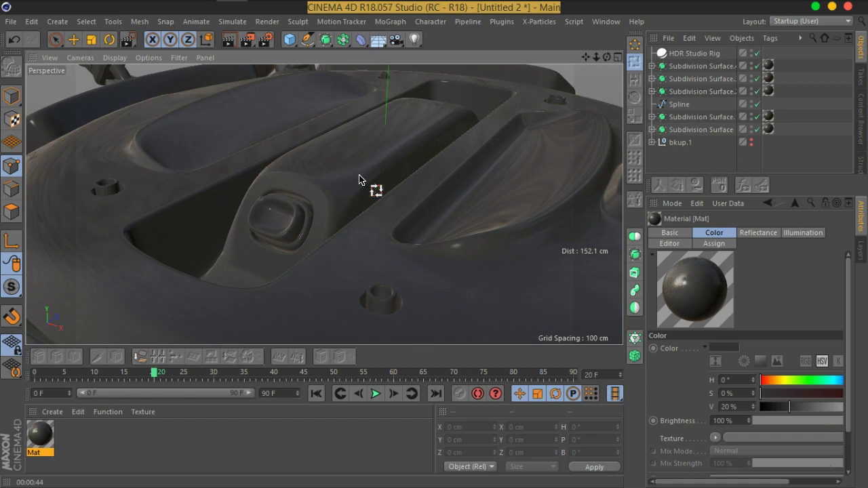
pyautogui.scroll(-5, 360, 180)
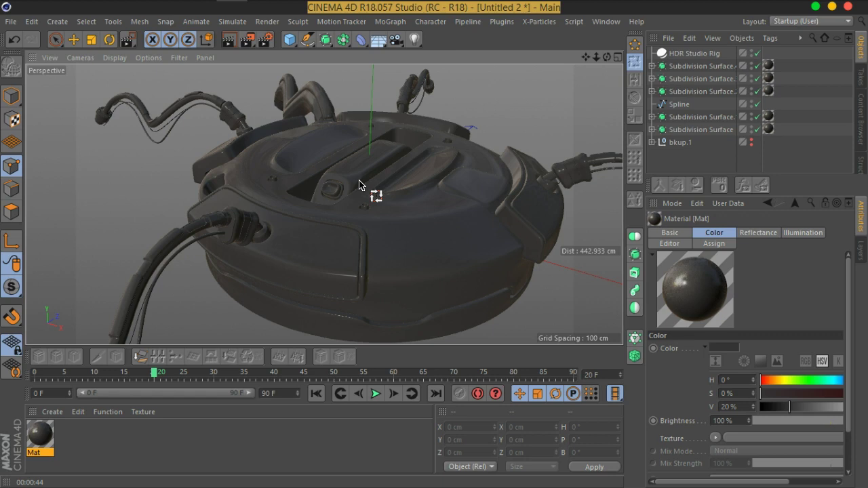
pyautogui.scroll(3, 359, 184)
pyautogui.moveTo(348, 179)
pyautogui.keyDown('alt'); pyautogui.mouseDown()
pyautogui.moveTo(380, 210)
pyautogui.moveTo(295, 219)
pyautogui.mouseUp(); pyautogui.keyUp('alt')
pyautogui.keyDown('alt'); pyautogui.moveTo(385, 156); pyautogui.dragTo(386, 156); pyautogui.keyUp('alt')
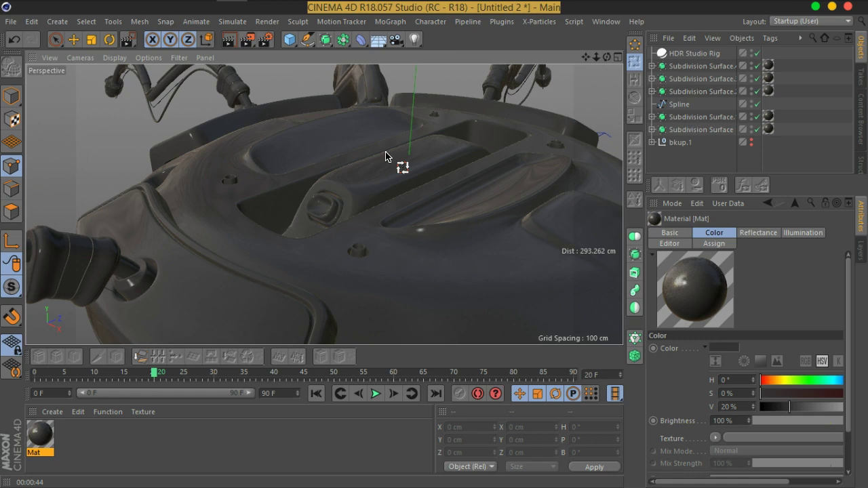
pyautogui.moveTo(325, 202)
pyautogui.keyDown('alt'); pyautogui.mouseDown()
pyautogui.moveTo(280, 199)
pyautogui.moveTo(378, 197)
pyautogui.moveTo(368, 194)
pyautogui.moveTo(398, 184)
pyautogui.moveTo(344, 179)
pyautogui.moveTo(407, 251)
pyautogui.moveTo(366, 217)
pyautogui.mouseUp(); pyautogui.keyUp('alt')
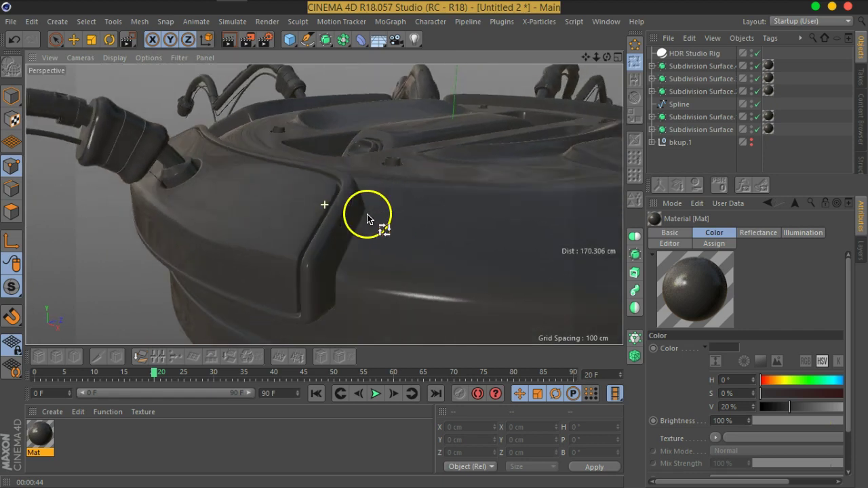
pyautogui.moveTo(311, 161)
pyautogui.keyDown('alt'); pyautogui.mouseDown()
pyautogui.moveTo(402, 188)
pyautogui.moveTo(413, 202)
pyautogui.moveTo(148, 101)
pyautogui.mouseUp(); pyautogui.keyUp('alt')
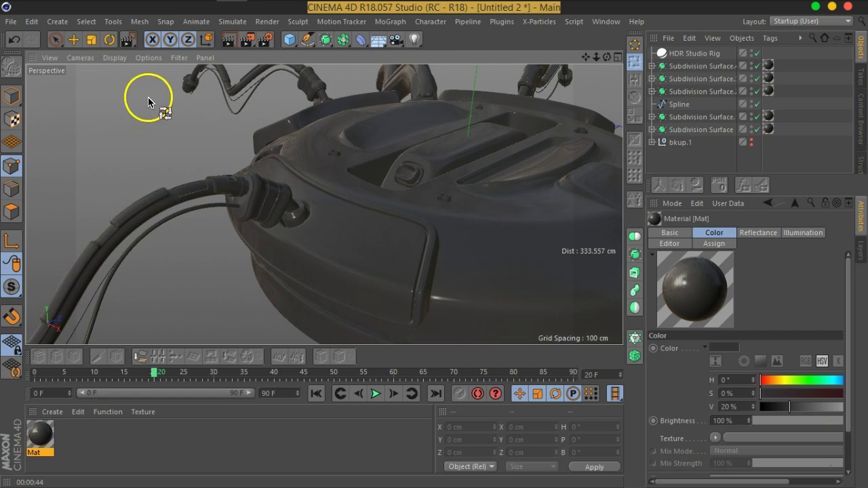
# Step: Start a new empty project and show the ground grid in the viewport
pyautogui.click(10, 22)
pyautogui.click(23, 34)
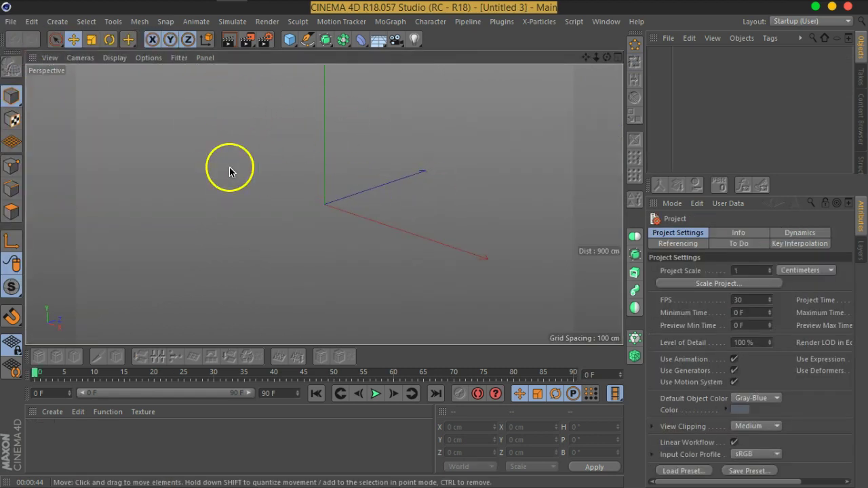
pyautogui.click(179, 57)
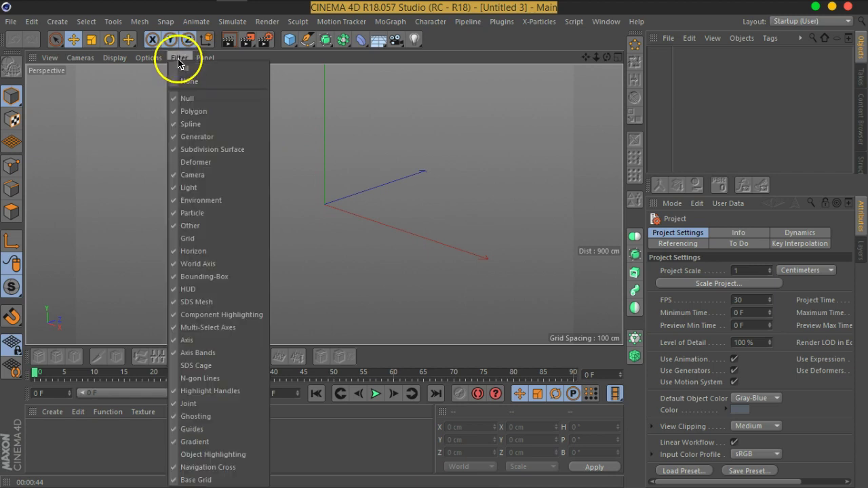
pyautogui.click(209, 240)
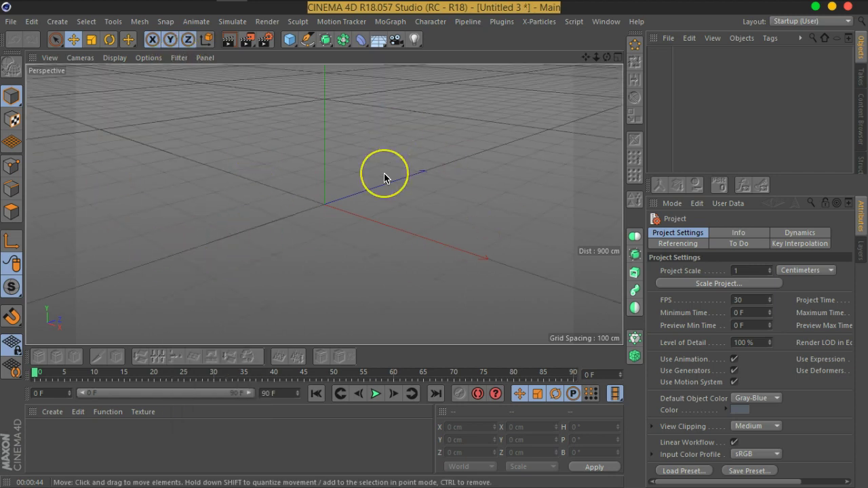
# Step: Set the render output size to 960 × 540 pixels in Render Settings
pyautogui.click(266, 40)
pyautogui.moveTo(794, 128); pyautogui.dragTo(393, 49)
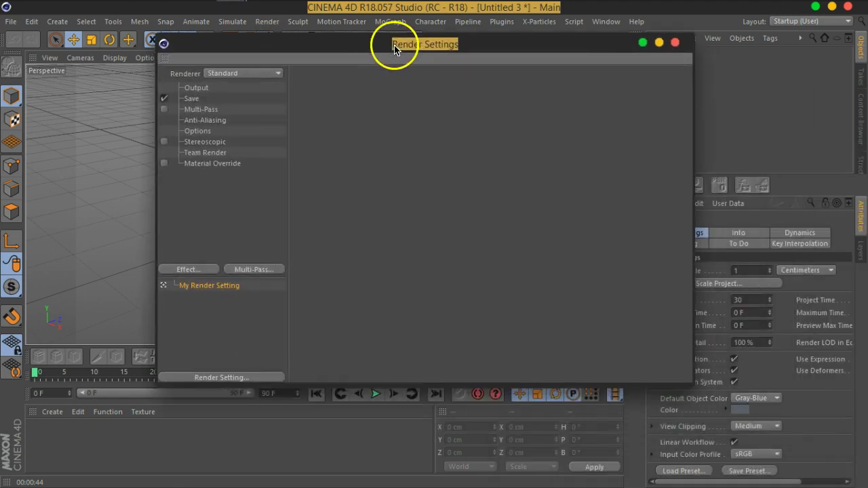
pyautogui.click(202, 91)
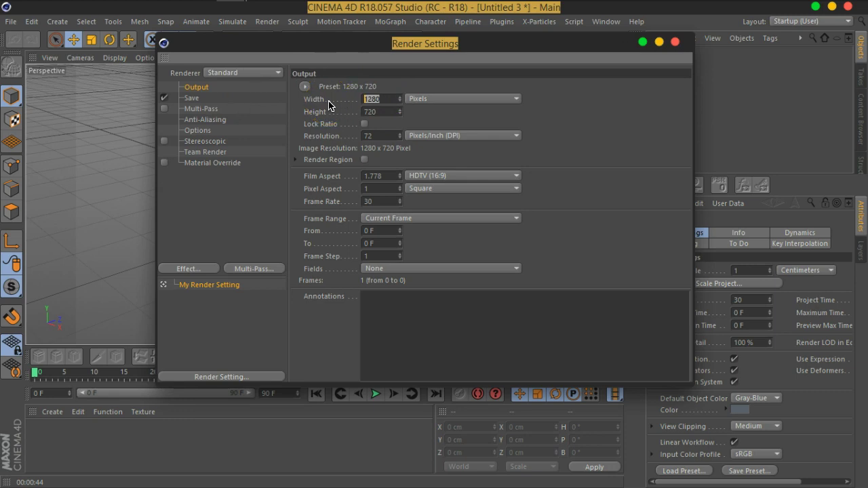
pyautogui.press('Tab')
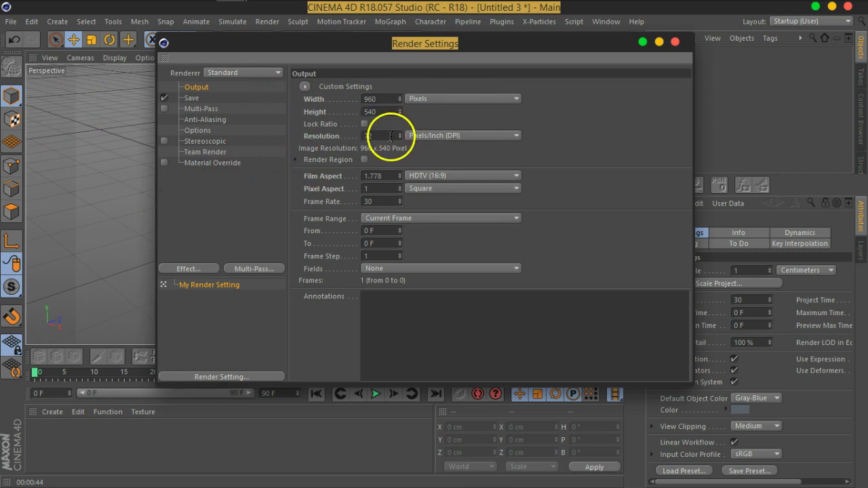
pyautogui.click(305, 87)
pyautogui.moveTo(332, 125)
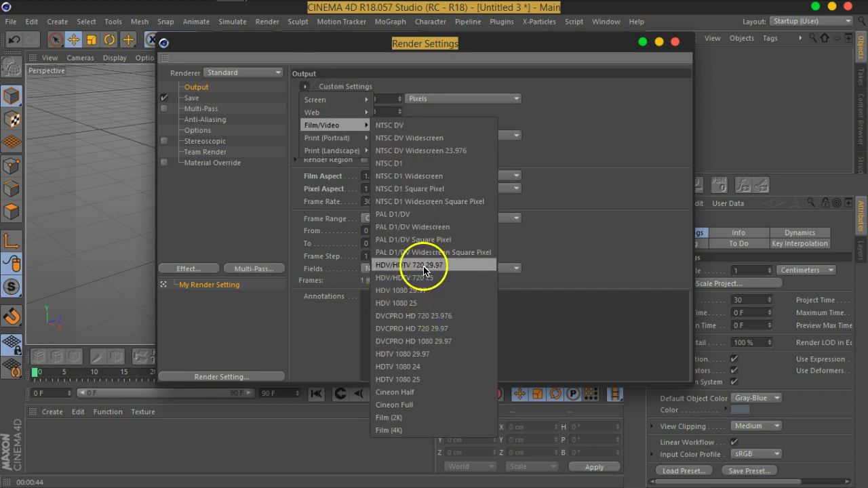
pyautogui.click(609, 189)
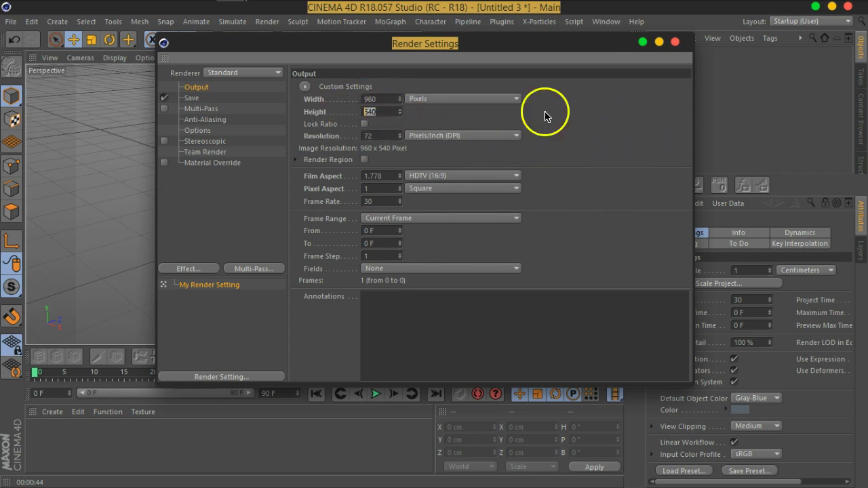
pyautogui.click(675, 42)
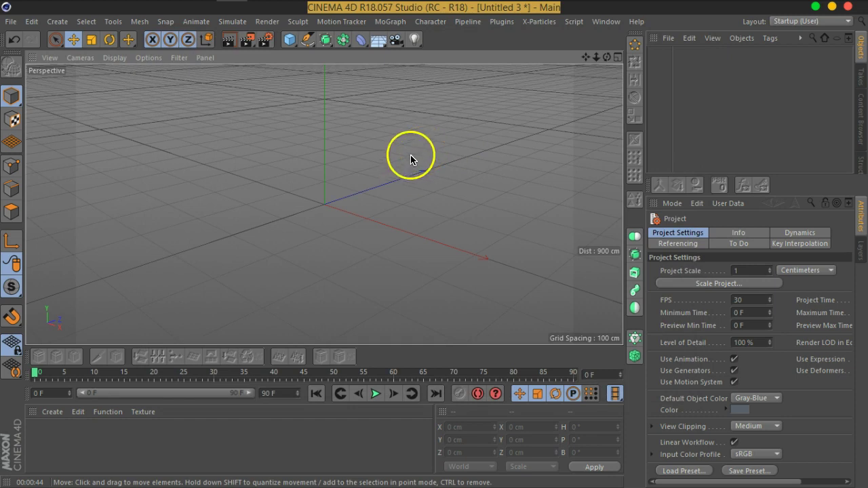
# Step: Add a cylinder with a 100 cm radius and shorten it to about 62 cm tall
pyautogui.click(290, 39)
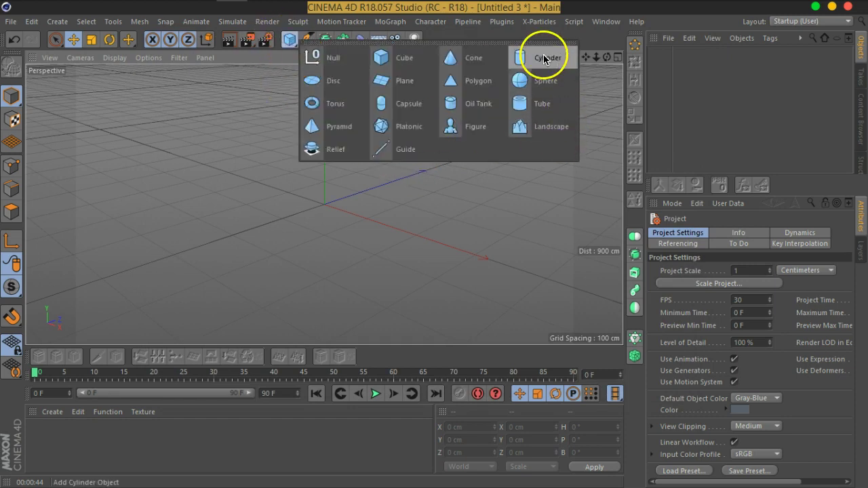
pyautogui.click(543, 59)
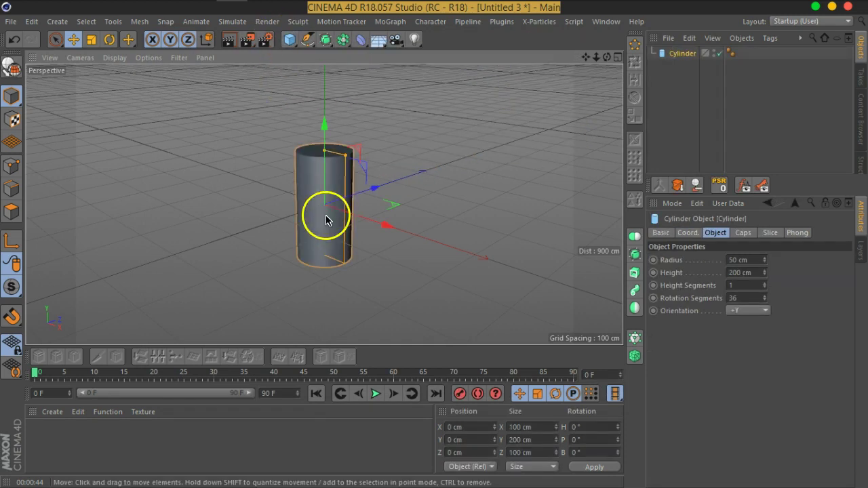
pyautogui.click(746, 260)
pyautogui.write('100')
pyautogui.press('Return')
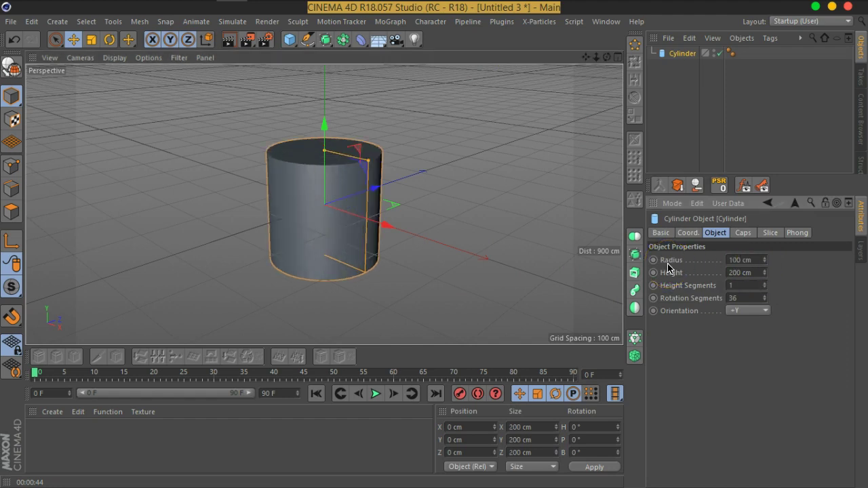
pyautogui.moveTo(325, 150)
pyautogui.mouseDown()
pyautogui.moveTo(330, 191)
pyautogui.moveTo(324, 136)
pyautogui.mouseUp()
pyautogui.scroll(5, 329, 167)
# Step: Switch the display to Gouraud Shading (Lines) so the cylinder's polygon edges show
pyautogui.moveTo(329, 167)
pyautogui.keyDown('alt'); pyautogui.mouseDown()
pyautogui.moveTo(495, 174)
pyautogui.moveTo(413, 169)
pyautogui.moveTo(479, 190)
pyautogui.moveTo(396, 193)
pyautogui.mouseUp(); pyautogui.keyUp('alt')
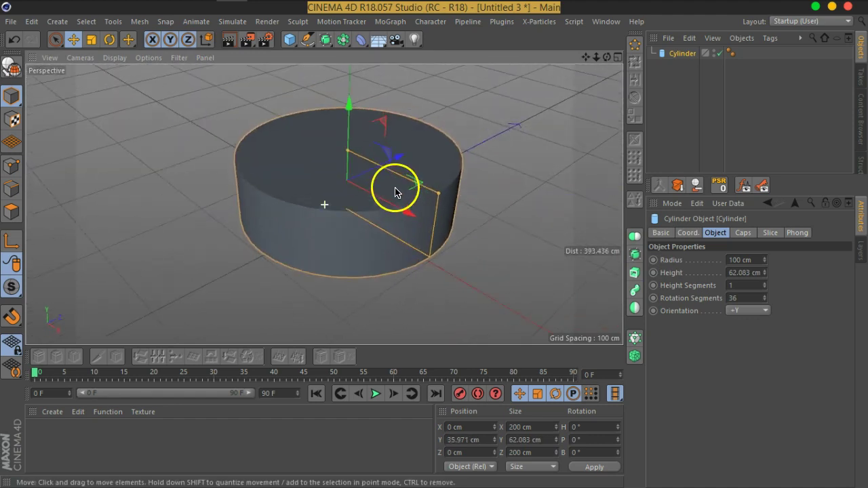
pyautogui.scroll(3, 395, 192)
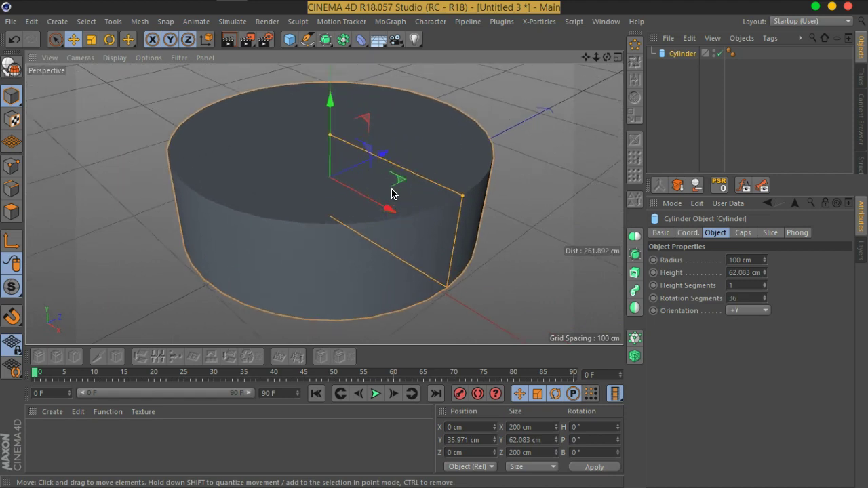
pyautogui.press('n')
pyautogui.press('b')
pyautogui.moveTo(409, 213)
pyautogui.keyDown('alt'); pyautogui.mouseDown()
pyautogui.moveTo(387, 197)
pyautogui.moveTo(434, 206)
pyautogui.moveTo(405, 226)
pyautogui.moveTo(426, 223)
pyautogui.moveTo(416, 238)
pyautogui.moveTo(429, 234)
pyautogui.mouseUp(); pyautogui.keyUp('alt')
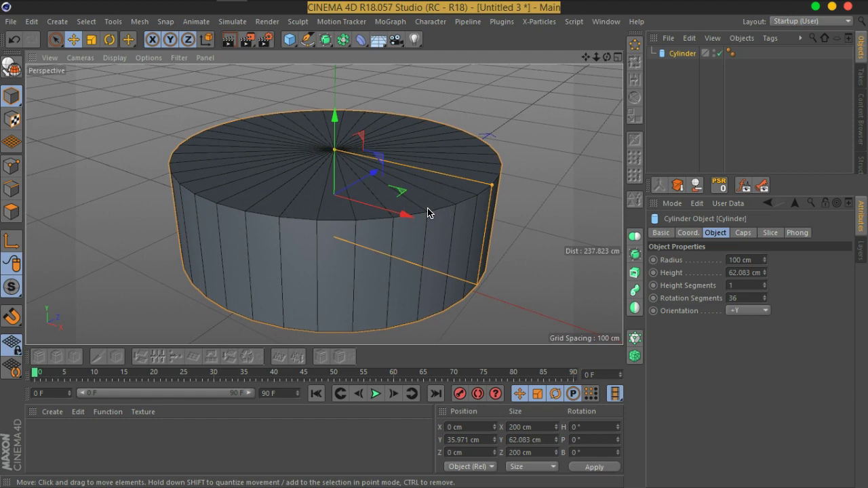
# Step: Undo a trial Make Editable, then give the cylinder 24 rotation segments
pyautogui.click(10, 71)
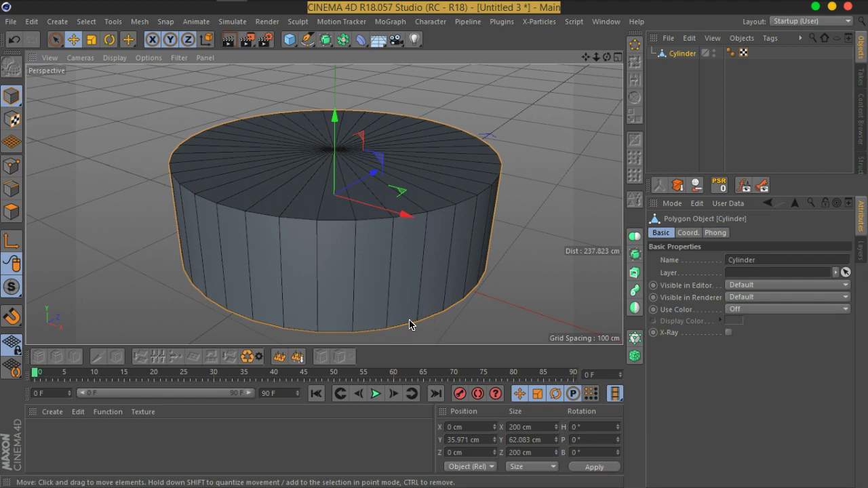
pyautogui.hotkey('ctrl', 'z')
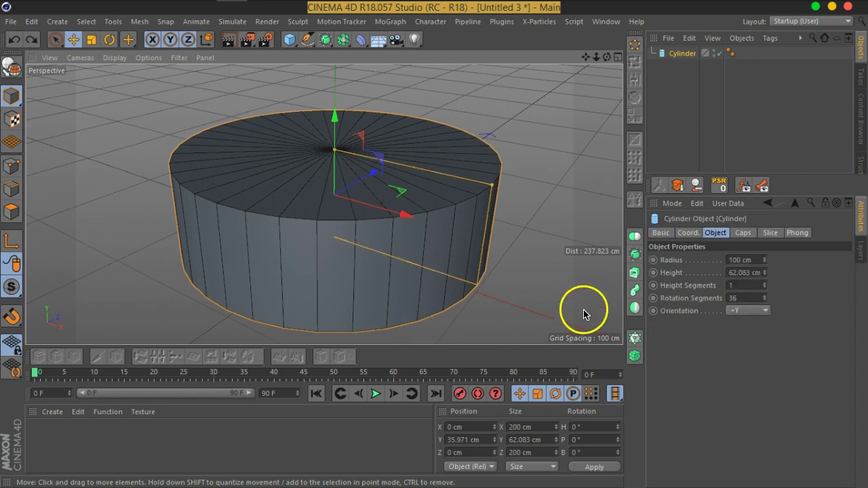
pyautogui.moveTo(413, 208)
pyautogui.keyDown('alt'); pyautogui.mouseDown()
pyautogui.moveTo(430, 220)
pyautogui.moveTo(442, 209)
pyautogui.moveTo(441, 223)
pyautogui.moveTo(430, 209)
pyautogui.moveTo(399, 220)
pyautogui.moveTo(391, 199)
pyautogui.mouseUp(); pyautogui.keyUp('alt')
pyautogui.scroll(3, 391, 201)
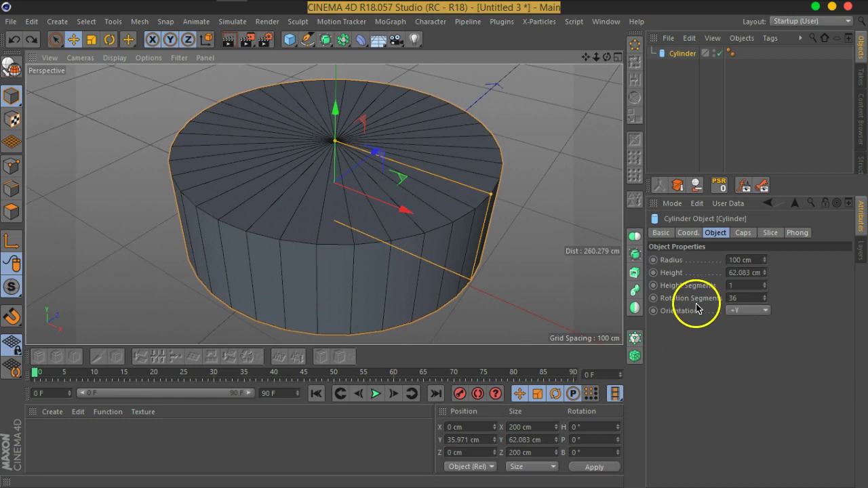
pyautogui.click(672, 301)
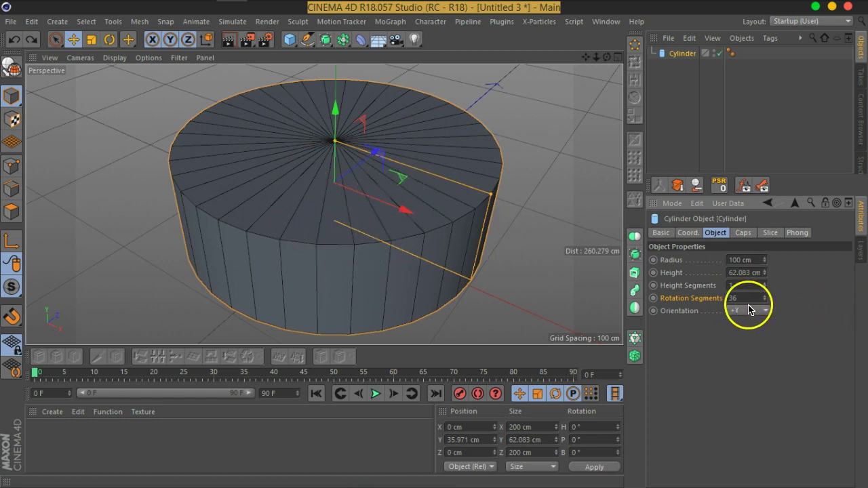
pyautogui.click(741, 299)
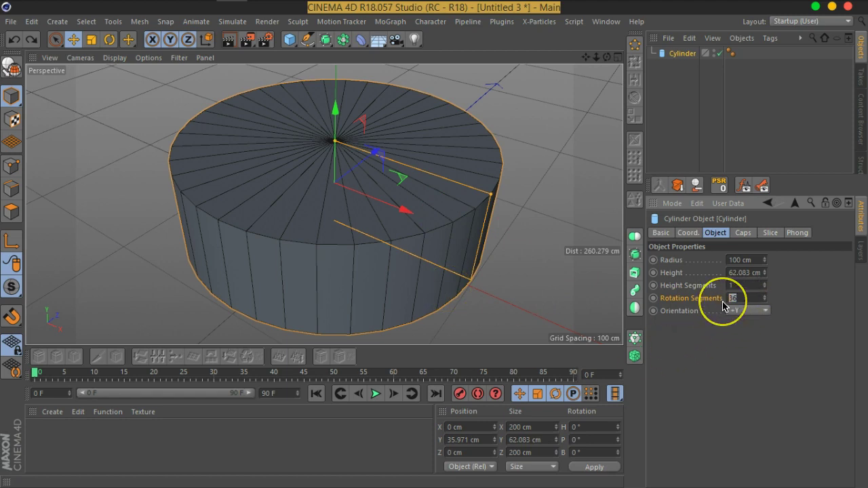
pyautogui.write('24')
pyautogui.press('Return')
# Step: Maximize the Top view and zoom in on the cylinder from above
pyautogui.moveTo(450, 189)
pyautogui.keyDown('alt'); pyautogui.mouseDown()
pyautogui.moveTo(291, 124)
pyautogui.moveTo(438, 120)
pyautogui.moveTo(426, 200)
pyautogui.moveTo(581, 110)
pyautogui.mouseUp(); pyautogui.keyUp('alt')
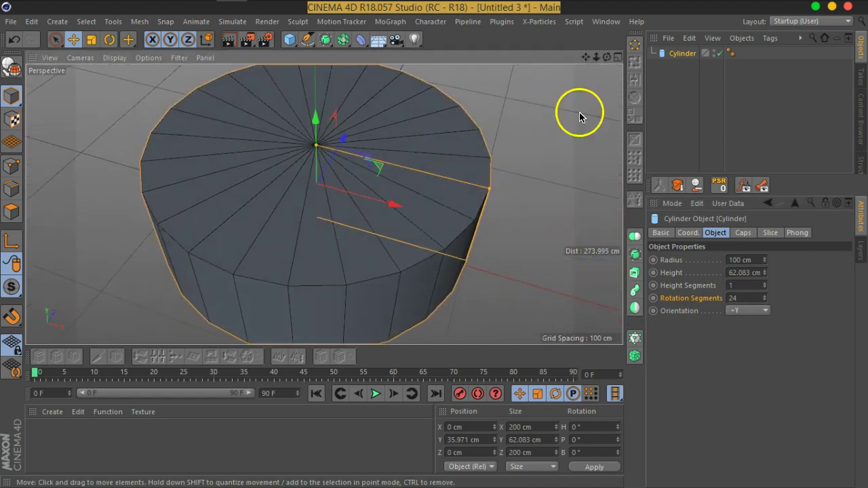
pyautogui.click(617, 57)
pyautogui.click(617, 57)
pyautogui.scroll(4, 320, 168)
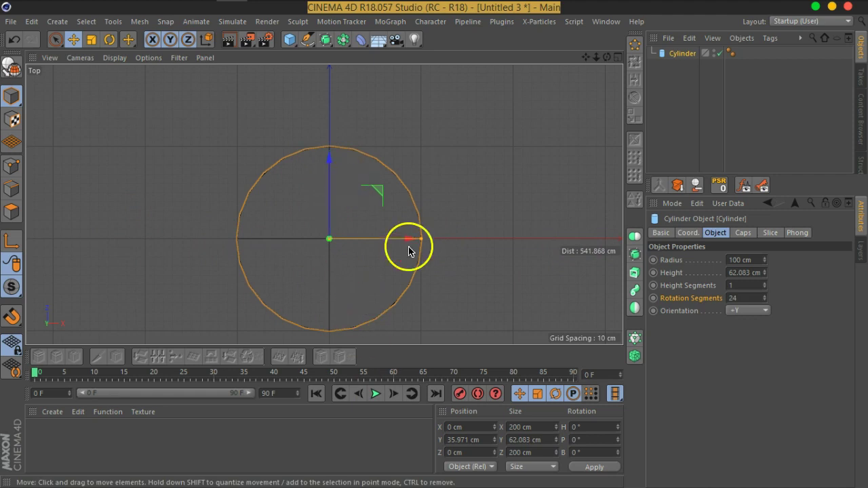
# Step: Undo Make Editable and show segment lines with Gouraud Shading (Lines), zoomed in
pyautogui.click(12, 67)
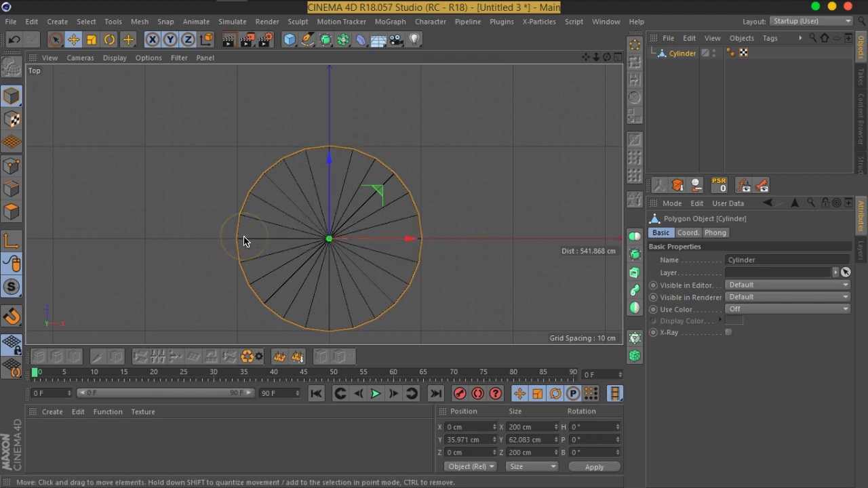
pyautogui.hotkey('ctrl', 'z')
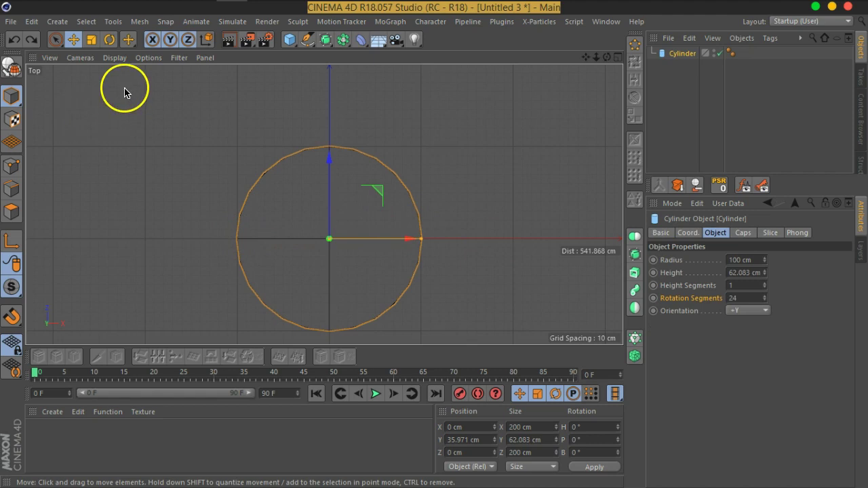
pyautogui.click(115, 59)
pyautogui.click(142, 183)
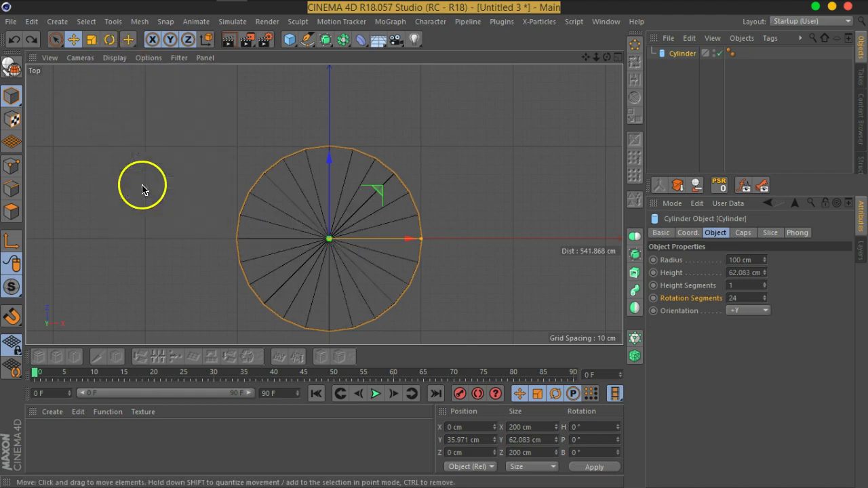
pyautogui.keyDown('alt'); pyautogui.moveTo(349, 287); pyautogui.dragTo(355, 244, button='middle'); pyautogui.keyUp('alt')
pyautogui.scroll(1, 337, 184)
pyautogui.scroll(1, 337, 185)
# Step: Try another rotation segment count, then set it back to 24 and inspect the cap wedges
pyautogui.click(750, 298)
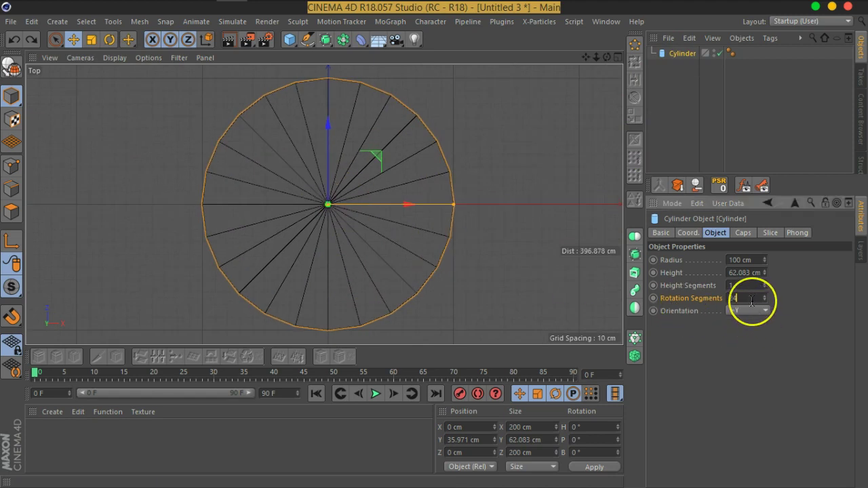
pyautogui.write('5')
pyautogui.press('Return')
pyautogui.press('Return')
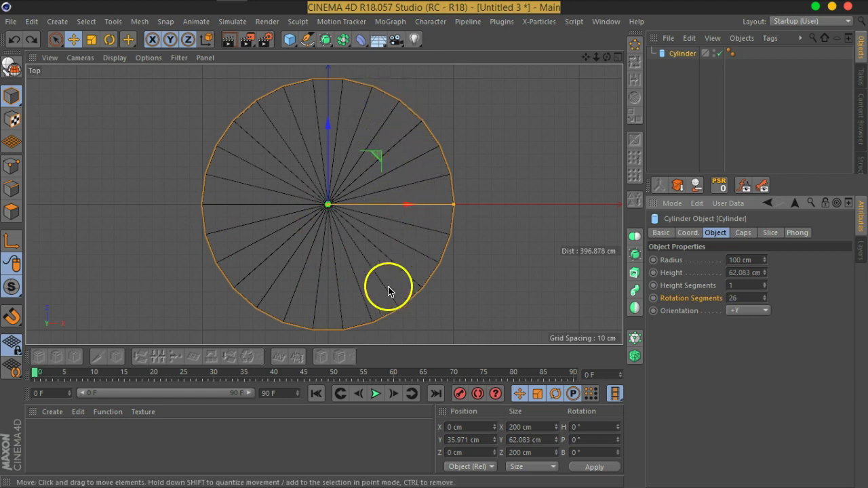
pyautogui.click(741, 298)
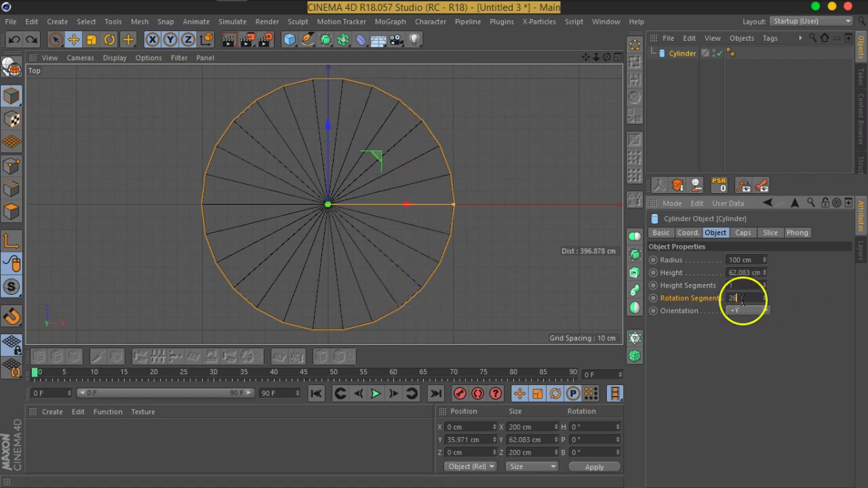
pyautogui.scroll(-1, 742, 300)
pyautogui.scroll(-1, 742, 300)
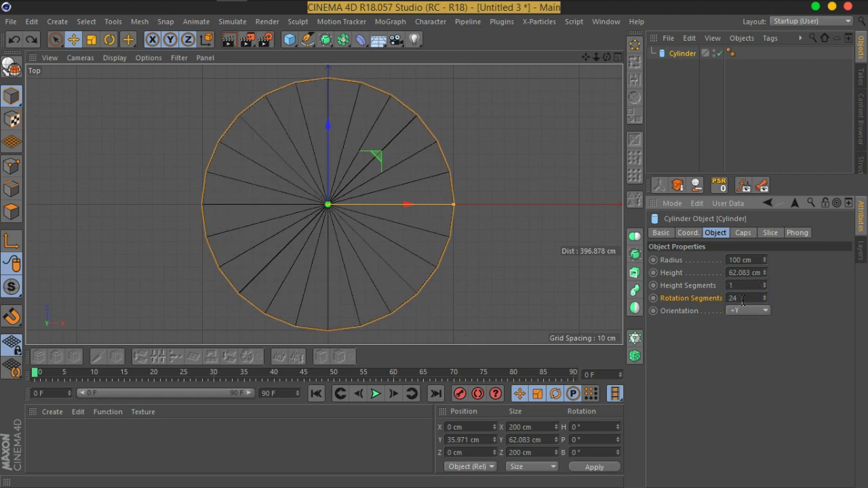
pyautogui.click(337, 313)
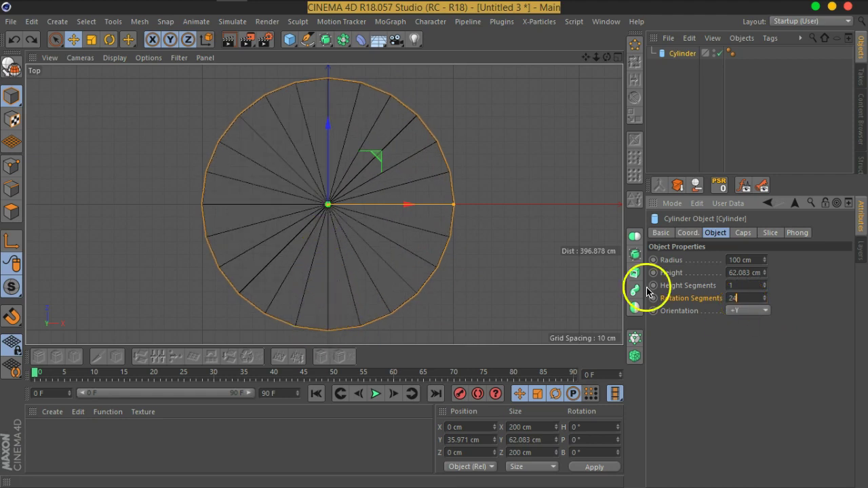
pyautogui.scroll(-1, 755, 296)
pyautogui.scroll(-1, 754, 297)
pyautogui.scroll(-1, 755, 297)
pyautogui.scroll(-1, 755, 297)
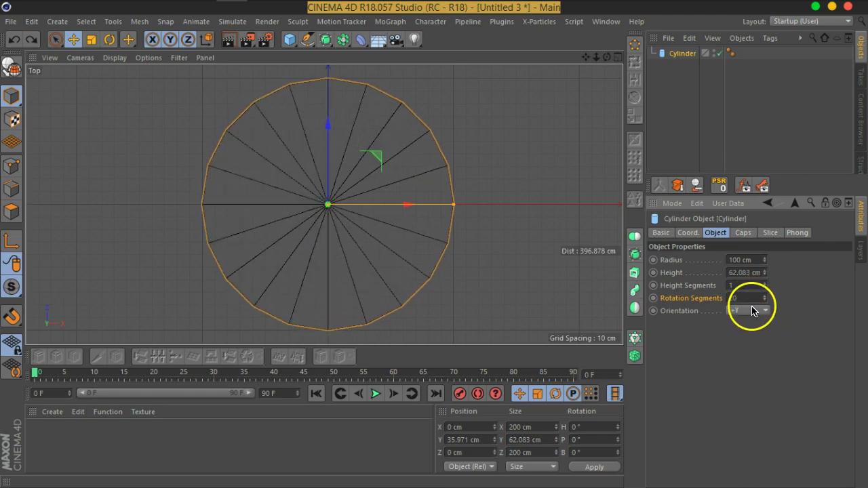
pyautogui.scroll(1, 749, 303)
pyautogui.scroll(1, 749, 303)
pyautogui.scroll(1, 750, 303)
pyautogui.scroll(1, 749, 303)
pyautogui.scroll(-1, 749, 303)
pyautogui.scroll(1, 749, 303)
pyautogui.scroll(1, 749, 304)
pyautogui.scroll(1, 749, 303)
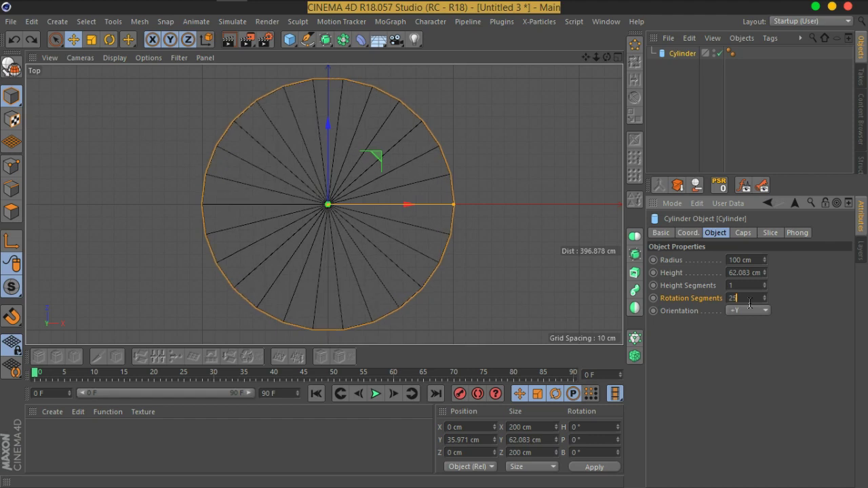
pyautogui.scroll(1, 749, 303)
pyautogui.scroll(-3, 749, 303)
pyautogui.scroll(-2, 749, 303)
pyautogui.scroll(-2, 749, 303)
pyautogui.scroll(-2, 749, 303)
pyautogui.scroll(2, 750, 303)
pyautogui.scroll(2, 750, 303)
pyautogui.scroll(2, 749, 303)
pyautogui.scroll(1, 750, 303)
pyautogui.scroll(-1, 749, 303)
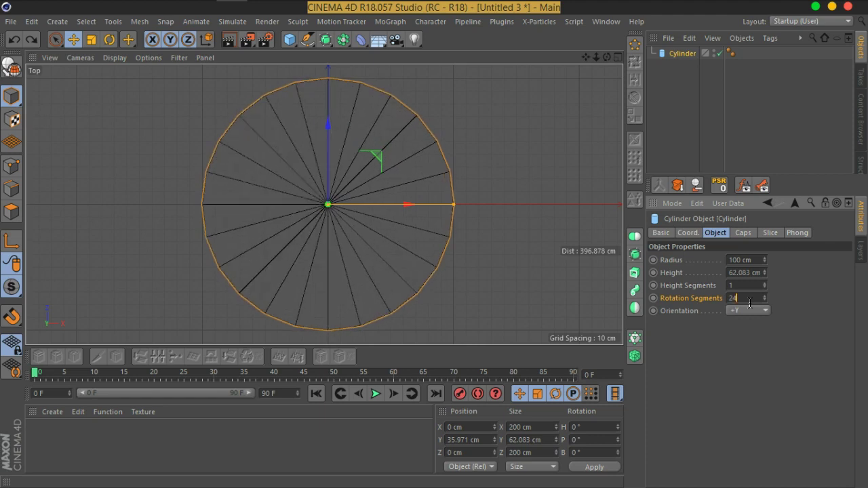
# Step: Maximize the Perspective view, make the cylinder editable, and optimize its points from 98 to 50
pyautogui.click(617, 58)
pyautogui.click(320, 58)
pyautogui.moveTo(409, 152)
pyautogui.keyDown('alt'); pyautogui.mouseDown()
pyautogui.moveTo(402, 236)
pyautogui.moveTo(373, 188)
pyautogui.moveTo(437, 222)
pyautogui.moveTo(412, 228)
pyautogui.mouseUp(); pyautogui.keyUp('alt')
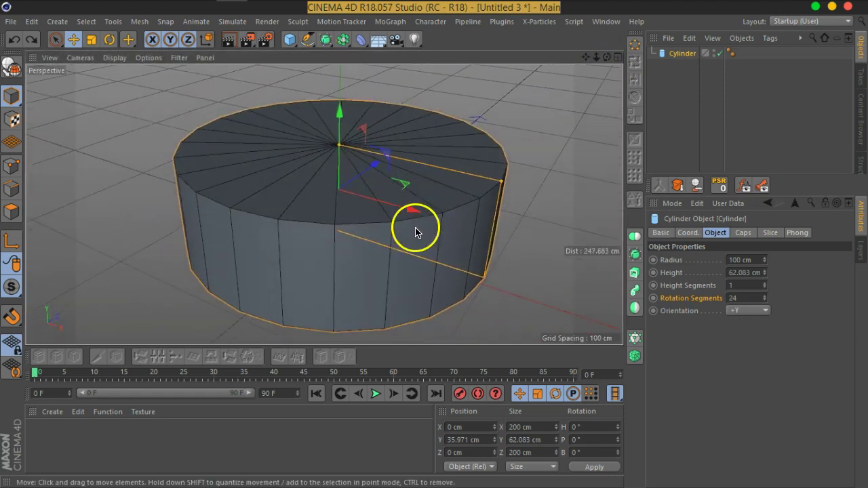
pyautogui.click(11, 67)
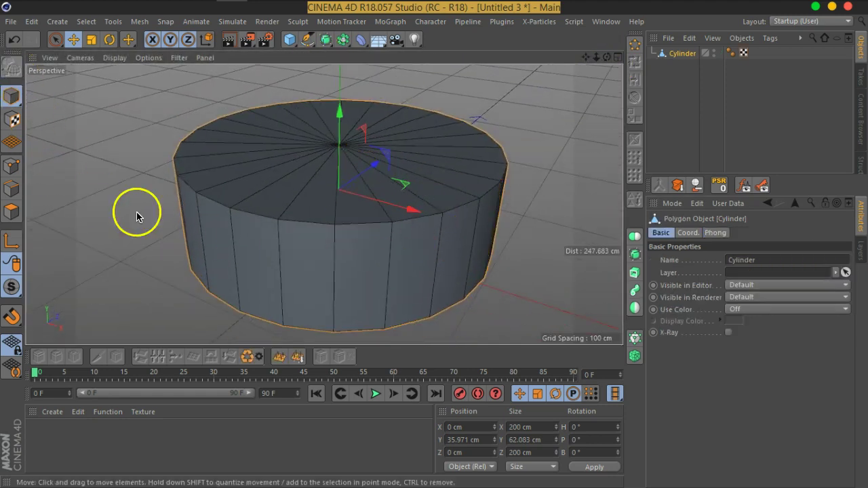
pyautogui.click(11, 166)
pyautogui.click(245, 360)
pyautogui.moveTo(345, 254)
pyautogui.keyDown('alt'); pyautogui.mouseDown()
pyautogui.moveTo(390, 240)
pyautogui.moveTo(398, 279)
pyautogui.moveTo(286, 282)
pyautogui.mouseUp(); pyautogui.keyUp('alt')
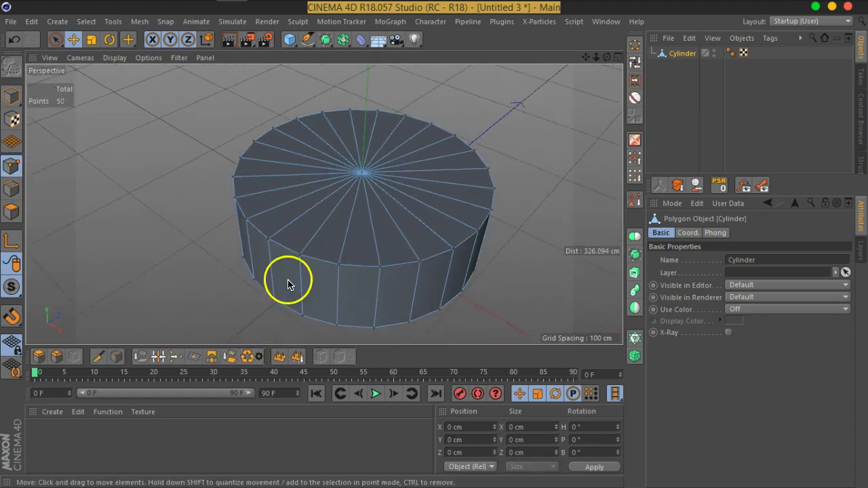
# Step: Select the top cap polygons and inset them 23.2 cm with Extrude Inner
pyautogui.click(11, 211)
pyautogui.click(56, 39)
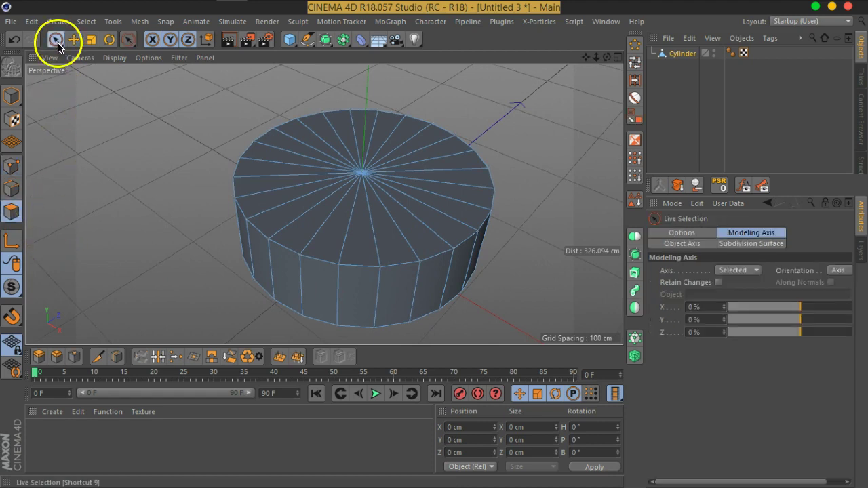
pyautogui.moveTo(374, 252)
pyautogui.mouseDown()
pyautogui.moveTo(339, 232)
pyautogui.moveTo(407, 217)
pyautogui.moveTo(351, 196)
pyautogui.moveTo(387, 258)
pyautogui.mouseUp()
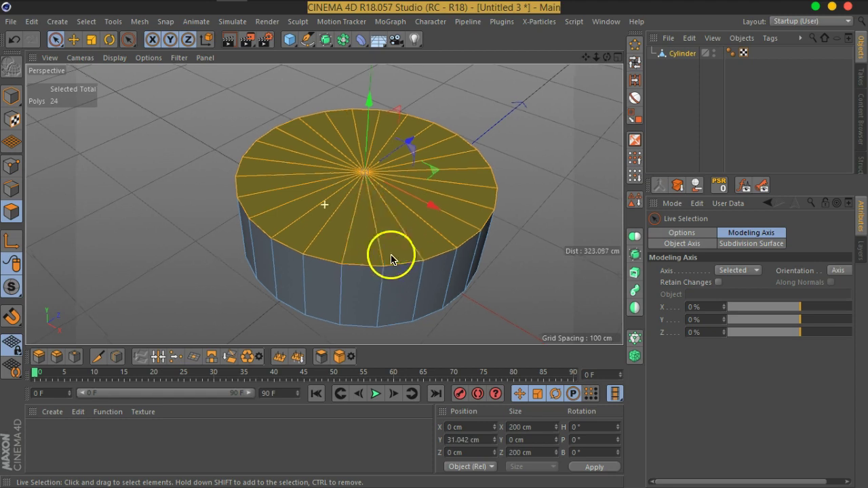
pyautogui.scroll(3, 312, 205)
pyautogui.keyDown('alt'); pyautogui.moveTo(312, 205); pyautogui.dragTo(320, 213); pyautogui.keyUp('alt')
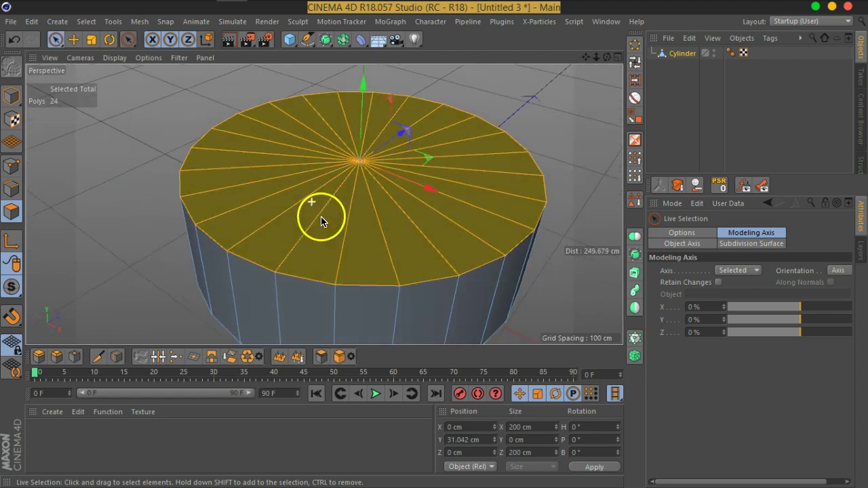
pyautogui.click(71, 357)
pyautogui.moveTo(412, 268); pyautogui.dragTo(268, 240)
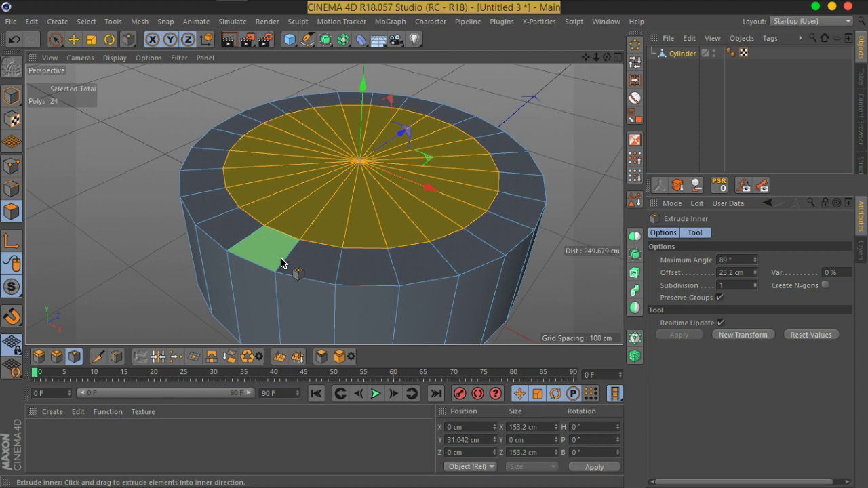
# Step: Undo the inset, raise rotation segments to 36, and try another Extrude Inner on the top cap
pyautogui.hotkey('ctrl', 'z')
pyautogui.hotkey('ctrl', 'z')
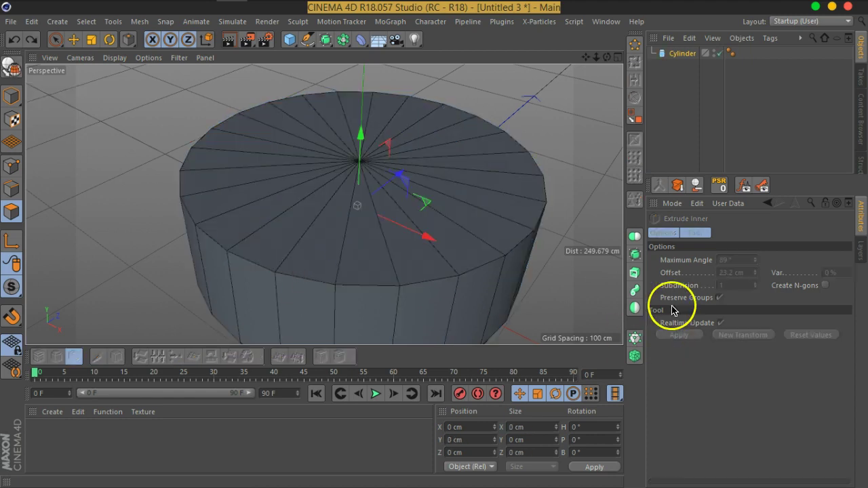
pyautogui.click(681, 53)
pyautogui.moveTo(752, 297); pyautogui.dragTo(751, 297)
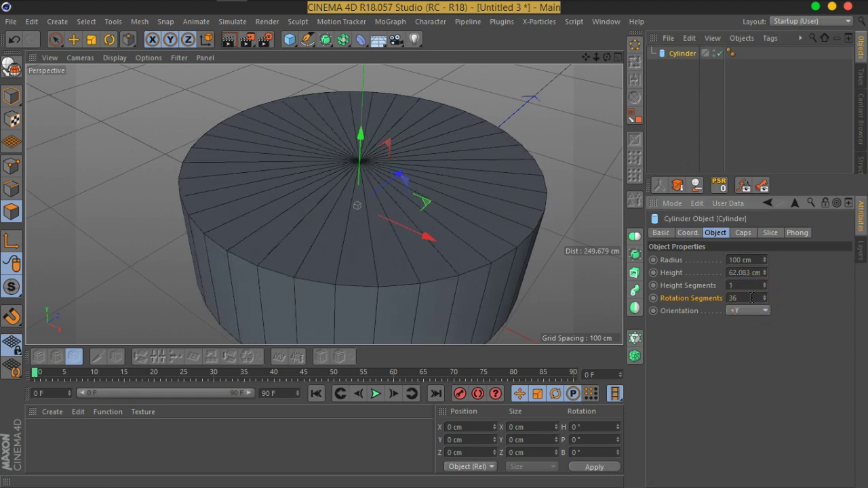
pyautogui.click(12, 66)
pyautogui.click(243, 357)
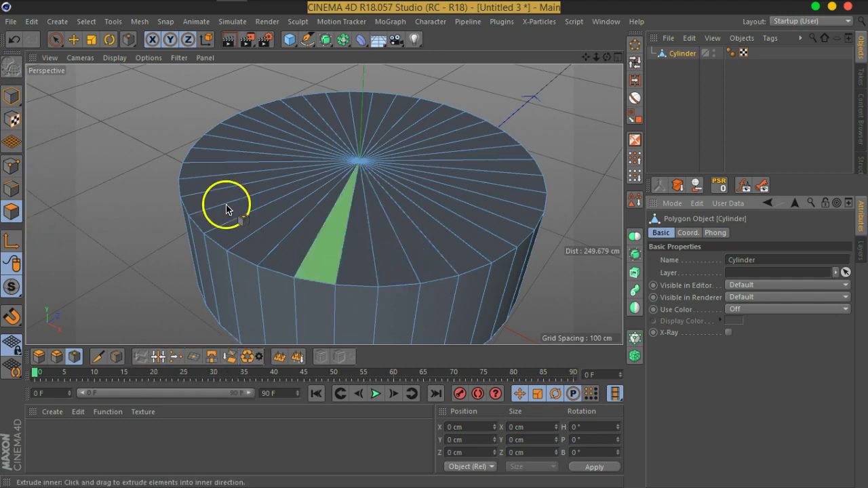
pyautogui.click(56, 39)
pyautogui.moveTo(210, 227)
pyautogui.mouseDown()
pyautogui.moveTo(402, 169)
pyautogui.moveTo(333, 171)
pyautogui.mouseUp()
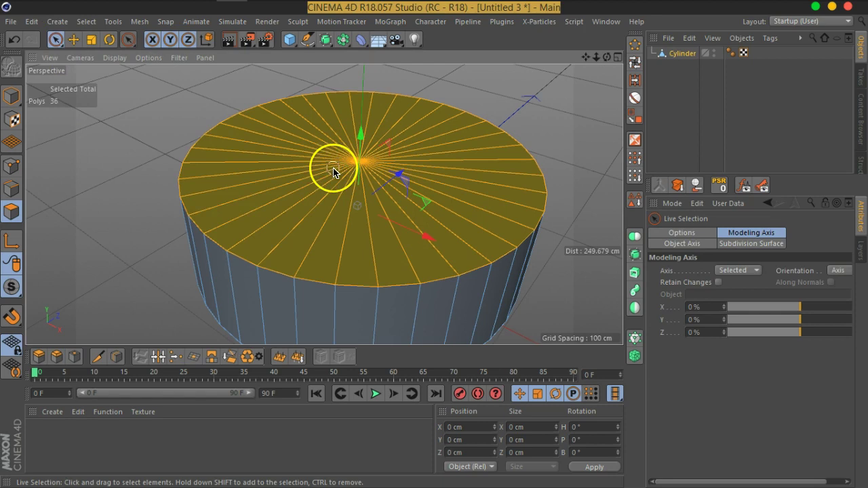
pyautogui.click(95, 356)
pyautogui.moveTo(446, 272); pyautogui.dragTo(310, 242)
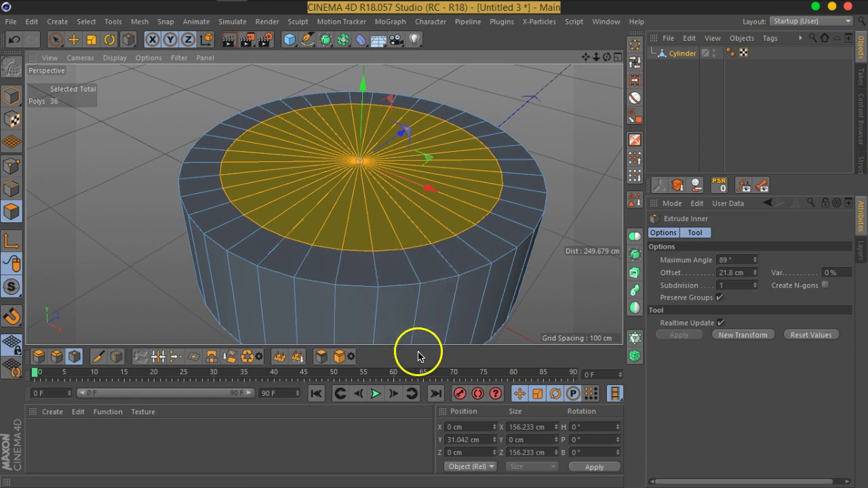
# Step: Revert to the 24-segment parametric cylinder and make it editable again
pyautogui.hotkey('ctrl', 'z')
pyautogui.hotkey('ctrl', 'z')
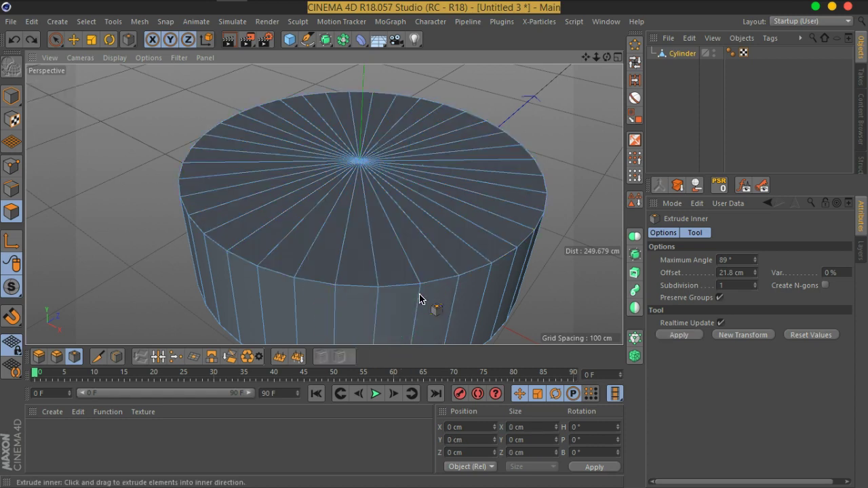
pyautogui.hotkey('ctrl', 'z')
pyautogui.hotkey('ctrl', 'z')
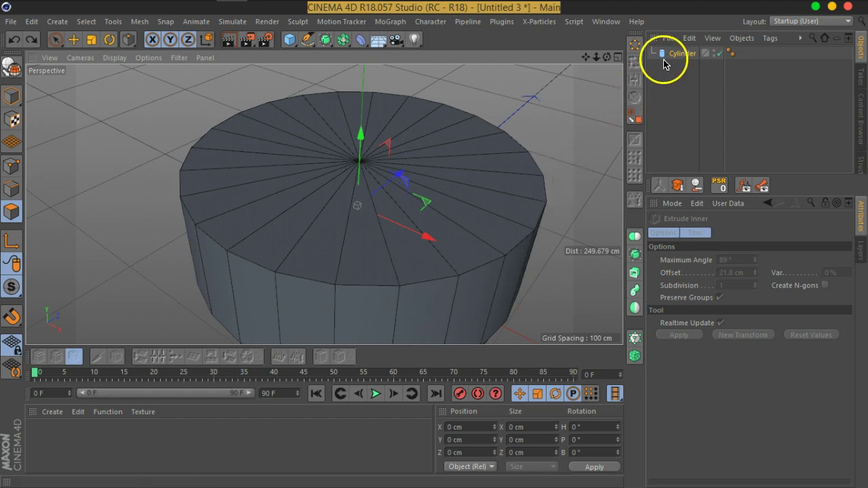
pyautogui.click(663, 54)
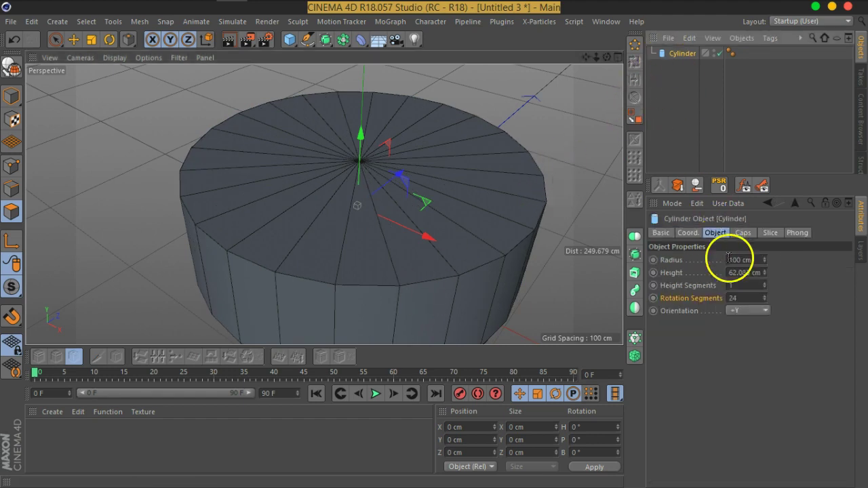
pyautogui.click(11, 70)
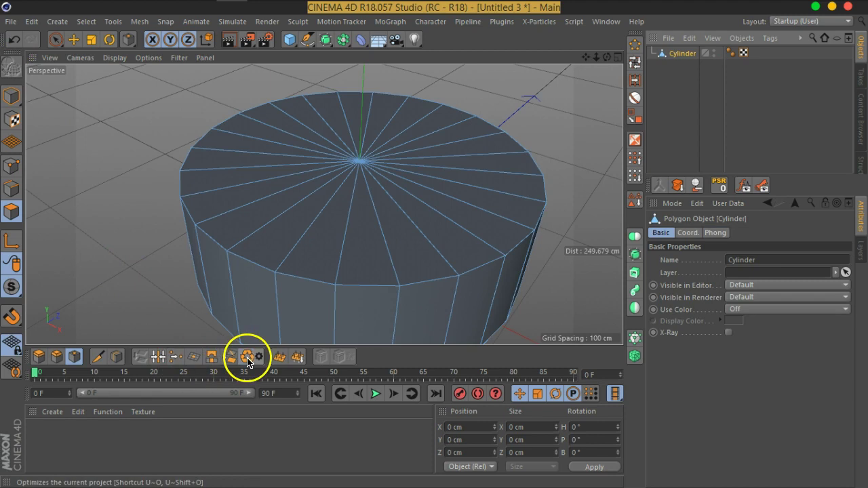
# Step: Select the whole top cap and inset it 30.3 cm with Extrude Inner
pyautogui.click(56, 39)
pyautogui.doubleClick(342, 158)
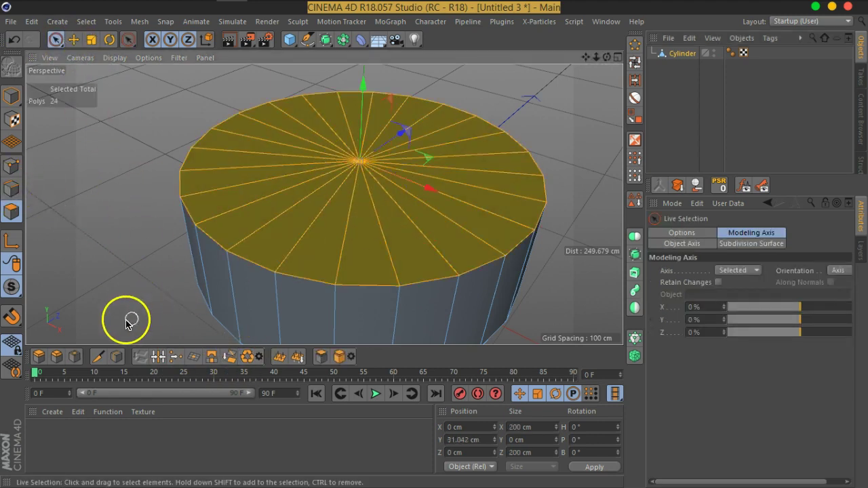
pyautogui.click(74, 356)
pyautogui.moveTo(387, 281); pyautogui.dragTo(220, 217)
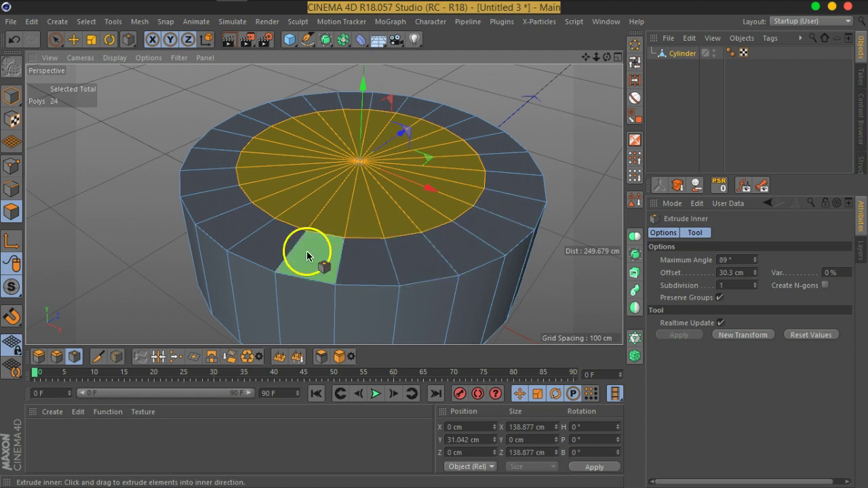
pyautogui.moveTo(310, 217)
pyautogui.keyDown('alt'); pyautogui.mouseDown()
pyautogui.moveTo(353, 253)
pyautogui.moveTo(327, 238)
pyautogui.moveTo(328, 124)
pyautogui.moveTo(355, 94)
pyautogui.mouseUp(); pyautogui.keyUp('alt')
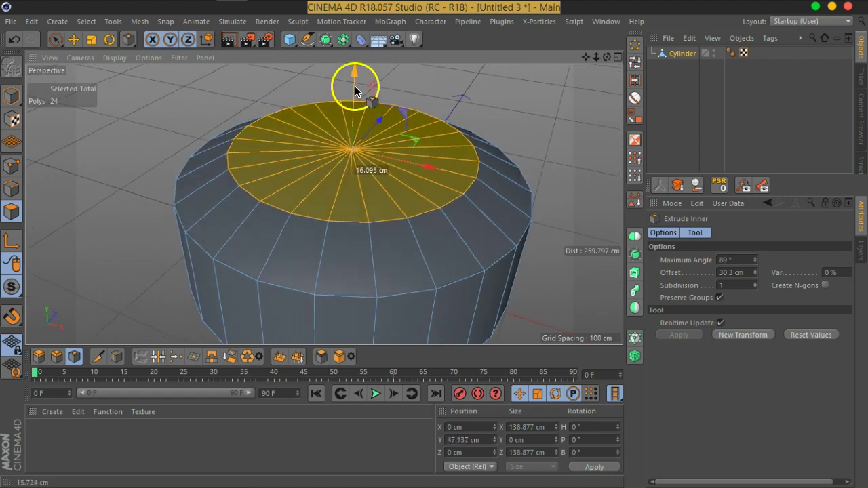
pyautogui.moveTo(416, 196)
pyautogui.keyDown('alt'); pyautogui.mouseDown()
pyautogui.moveTo(310, 146)
pyautogui.moveTo(411, 213)
pyautogui.mouseUp(); pyautogui.keyUp('alt')
pyautogui.moveTo(400, 156)
pyautogui.keyDown('alt'); pyautogui.mouseDown()
pyautogui.moveTo(433, 207)
pyautogui.moveTo(329, 174)
pyautogui.moveTo(354, 150)
pyautogui.moveTo(409, 211)
pyautogui.mouseUp(); pyautogui.keyUp('alt')
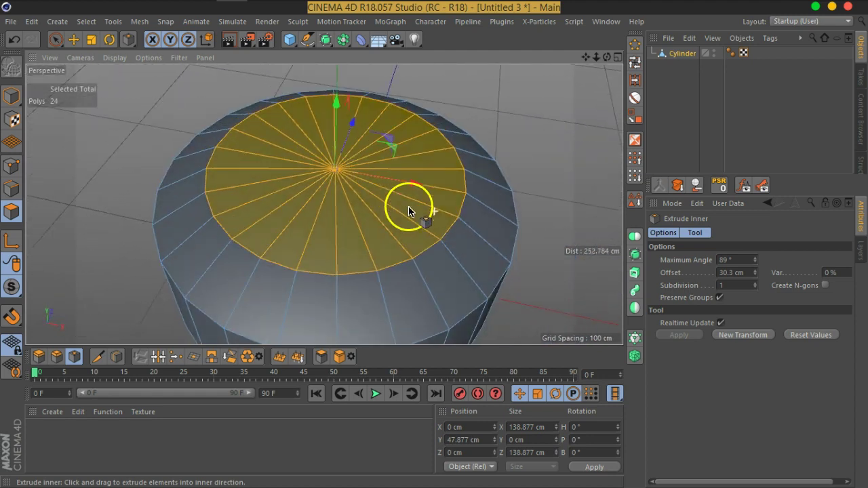
pyautogui.rightClick(381, 236)
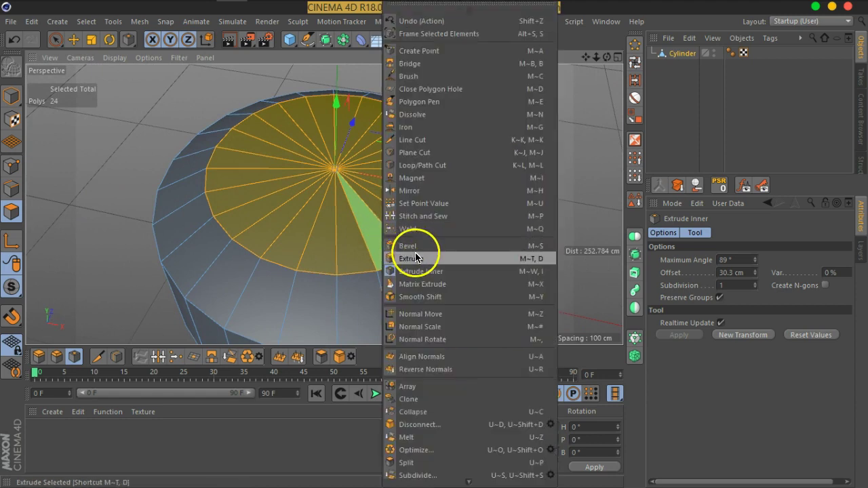
# Step: Add a second 10.7 cm inset inside the first ring and select a central wedge face
pyautogui.click(425, 271)
pyautogui.moveTo(397, 257); pyautogui.dragTo(332, 238)
pyautogui.moveTo(251, 276)
pyautogui.keyDown('alt'); pyautogui.mouseDown()
pyautogui.moveTo(364, 218)
pyautogui.moveTo(305, 226)
pyautogui.moveTo(325, 188)
pyautogui.moveTo(335, 193)
pyautogui.moveTo(333, 227)
pyautogui.moveTo(368, 185)
pyautogui.moveTo(352, 194)
pyautogui.mouseUp(); pyautogui.keyUp('alt')
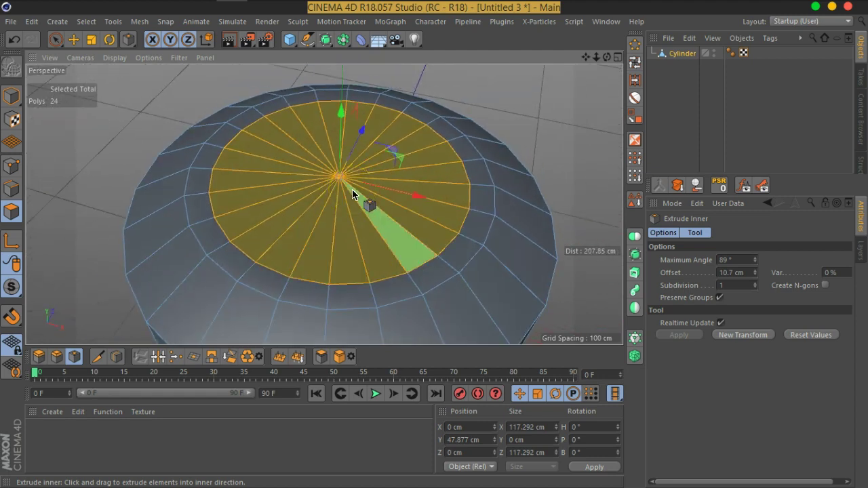
pyautogui.click(352, 191)
pyautogui.rightClick(392, 182)
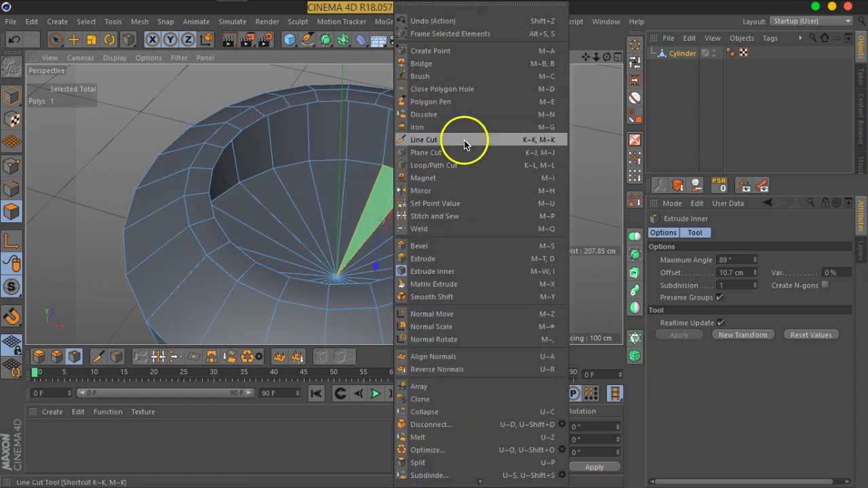
# Step: Cap the open centre of the top with one polygon using Close Polygon Hole in Edges mode
pyautogui.click(447, 96)
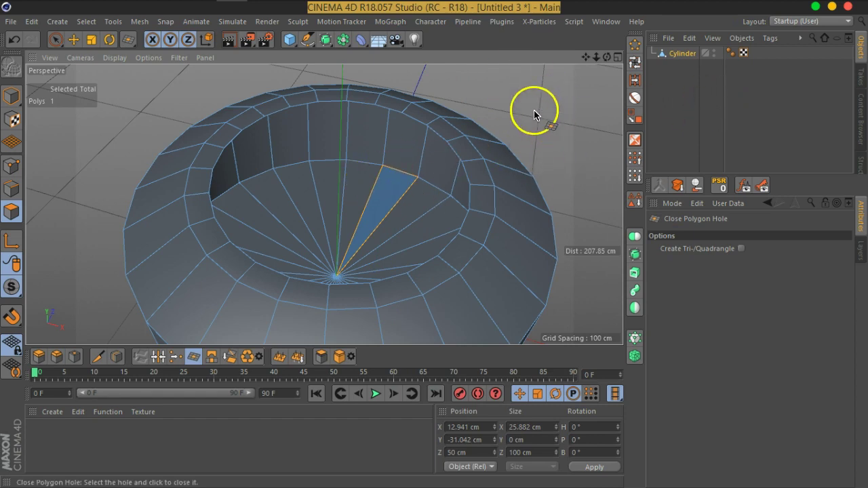
pyautogui.click(56, 39)
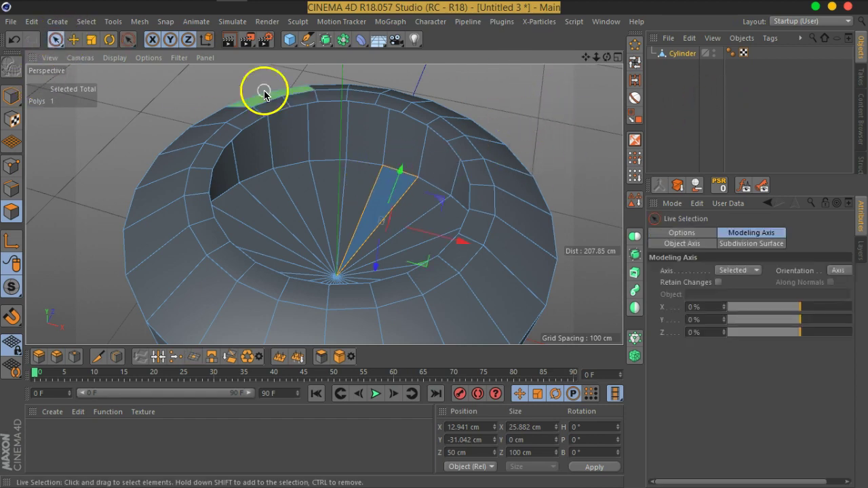
pyautogui.click(527, 100)
pyautogui.click(12, 165)
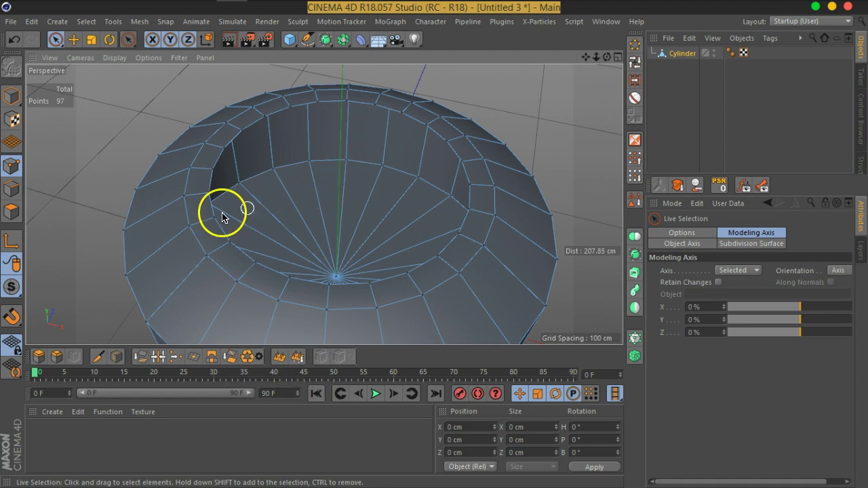
pyautogui.click(12, 188)
pyautogui.rightClick(145, 117)
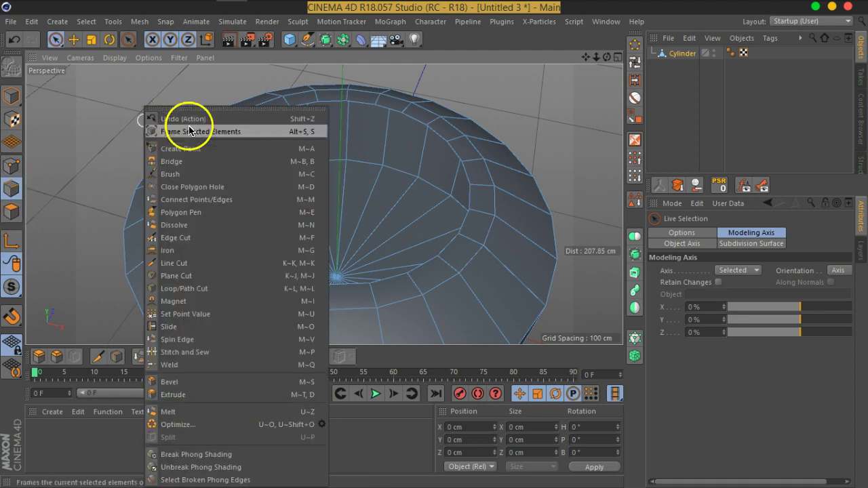
pyautogui.click(181, 191)
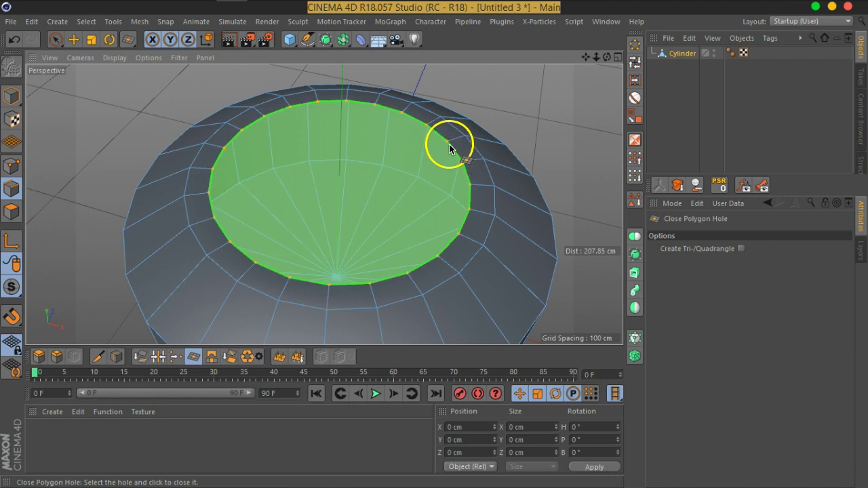
pyautogui.click(449, 148)
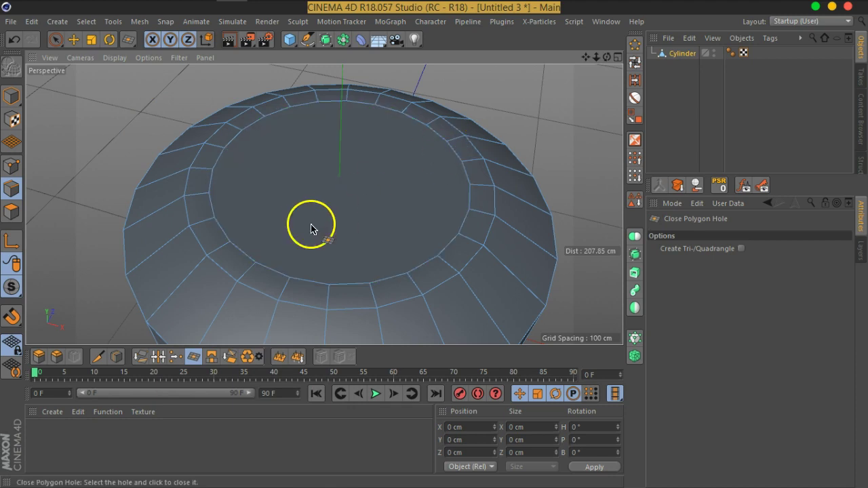
# Step: In Points mode, use Line Cut to cut one straight line across the top cap between rim vertices
pyautogui.click(11, 165)
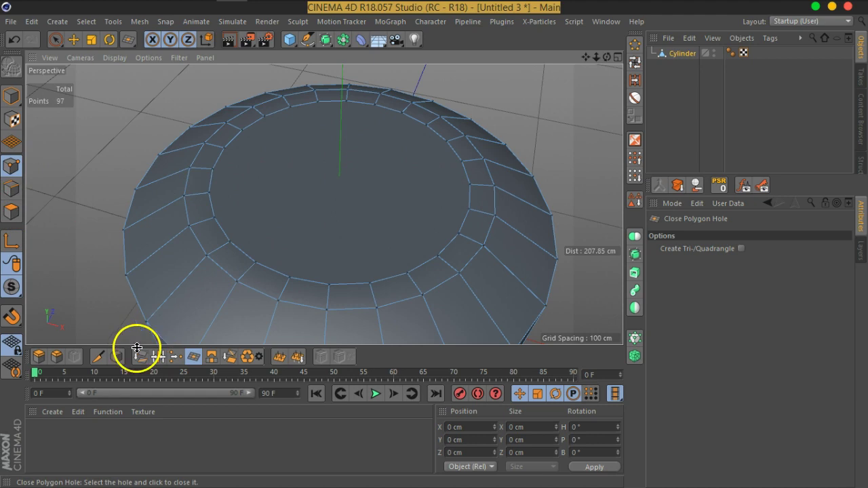
pyautogui.click(98, 357)
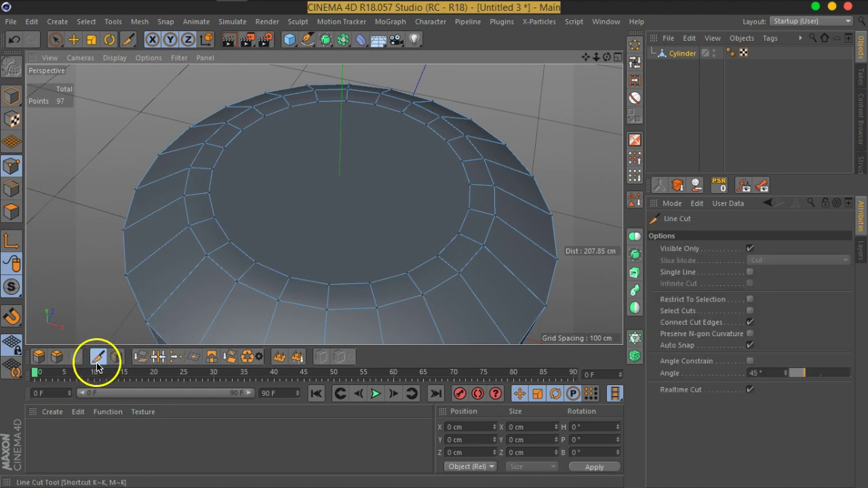
pyautogui.click(377, 108)
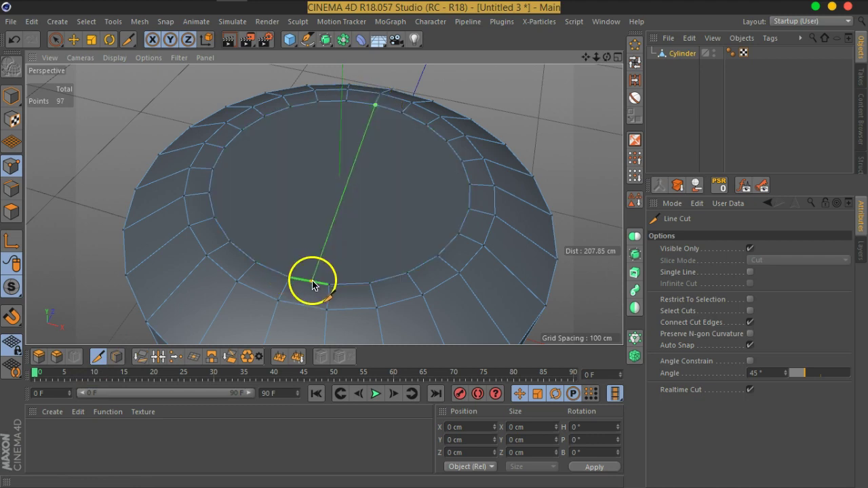
pyautogui.click(290, 276)
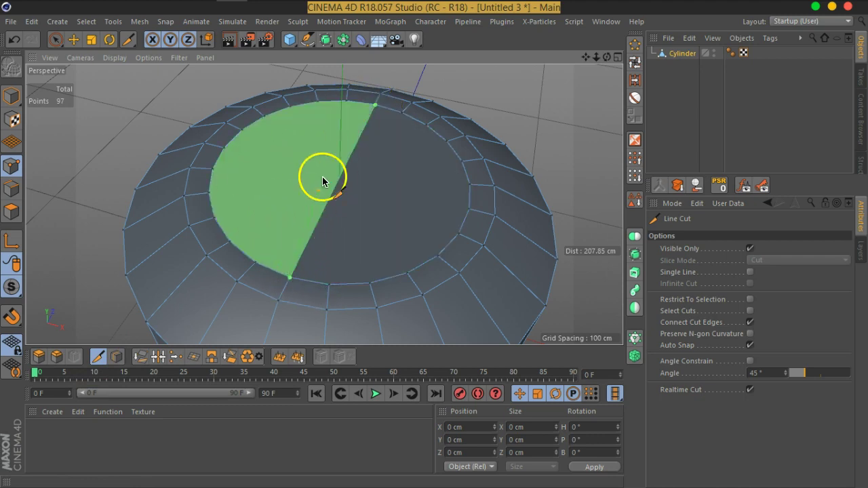
pyautogui.press('Escape')
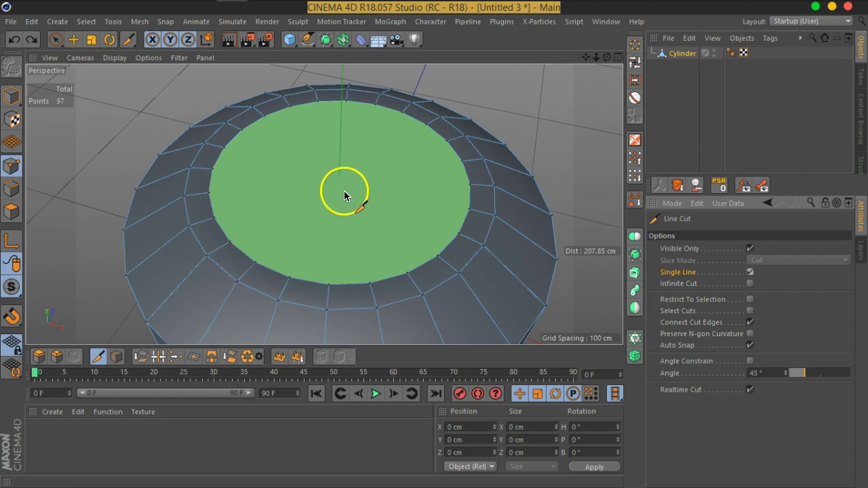
# Step: Start another cut from the top inner vertex and fix its end on a rim vertex
pyautogui.scroll(-5, 346, 195)
pyautogui.moveTo(355, 193)
pyautogui.keyDown('alt'); pyautogui.mouseDown()
pyautogui.moveTo(398, 188)
pyautogui.moveTo(355, 184)
pyautogui.moveTo(399, 234)
pyautogui.moveTo(395, 256)
pyautogui.moveTo(403, 257)
pyautogui.mouseUp(); pyautogui.keyUp('alt')
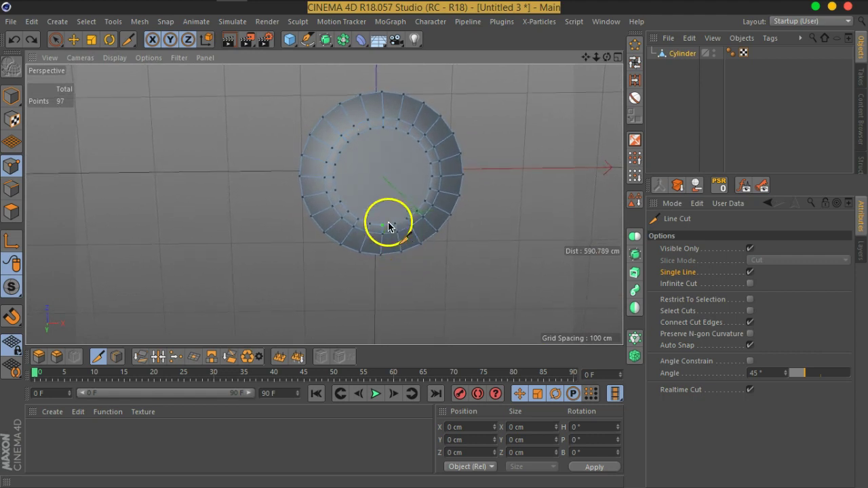
pyautogui.scroll(2, 390, 171)
pyautogui.click(383, 99)
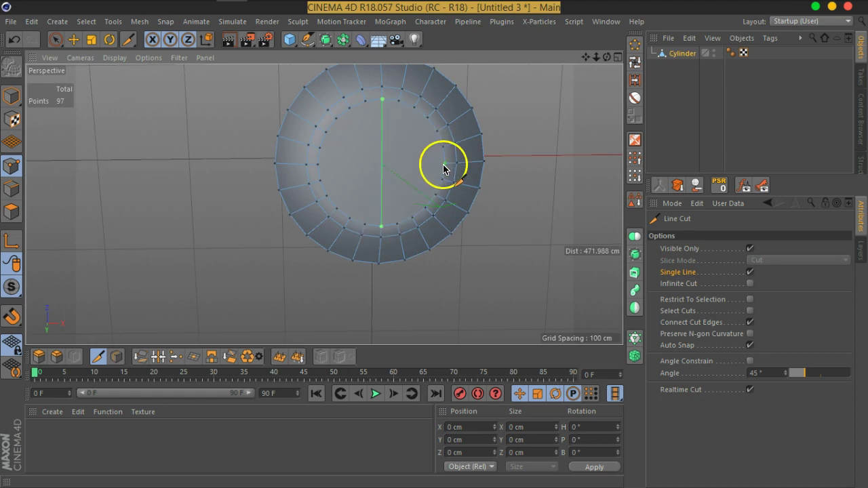
pyautogui.click(444, 164)
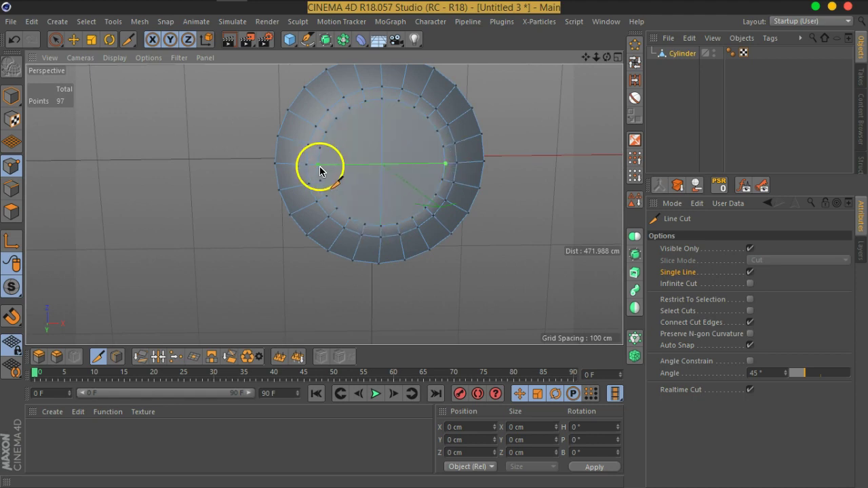
pyautogui.moveTo(329, 209)
pyautogui.keyDown('alt'); pyautogui.mouseDown()
pyautogui.moveTo(441, 246)
pyautogui.moveTo(369, 152)
pyautogui.moveTo(494, 258)
pyautogui.moveTo(362, 186)
pyautogui.moveTo(348, 251)
pyautogui.moveTo(384, 168)
pyautogui.mouseUp(); pyautogui.keyUp('alt')
pyautogui.scroll(3, 387, 199)
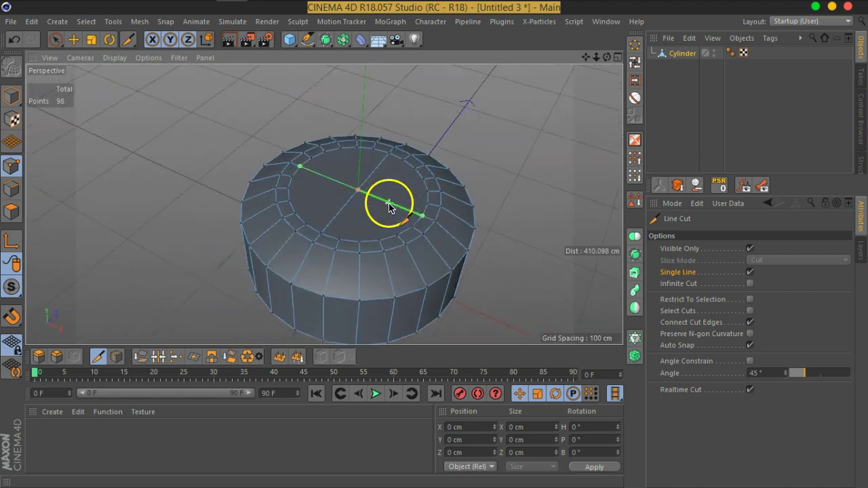
pyautogui.scroll(3, 392, 234)
pyautogui.keyDown('alt'); pyautogui.moveTo(430, 217); pyautogui.dragTo(448, 247); pyautogui.keyUp('alt')
pyautogui.click(464, 231)
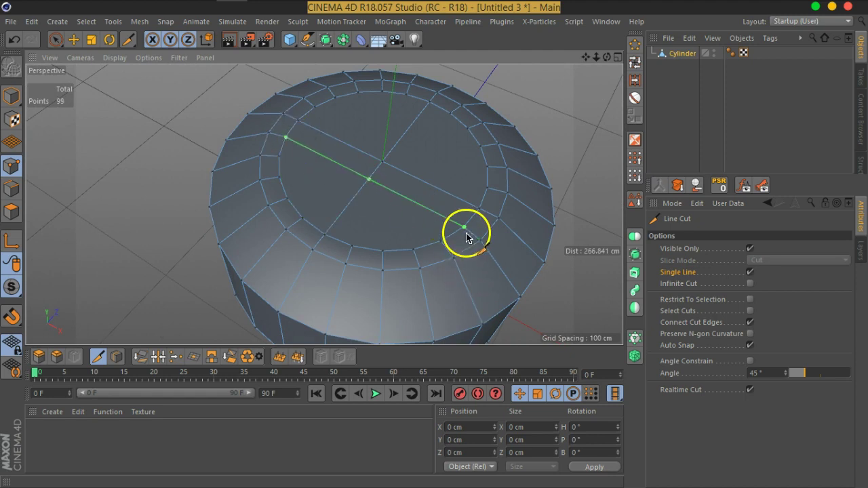
pyautogui.scroll(5, 465, 236)
pyautogui.scroll(3, 461, 224)
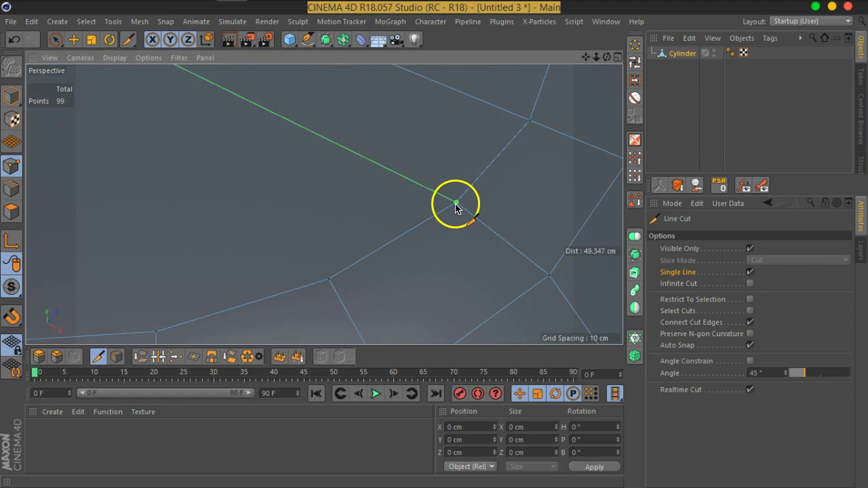
pyautogui.click(453, 206)
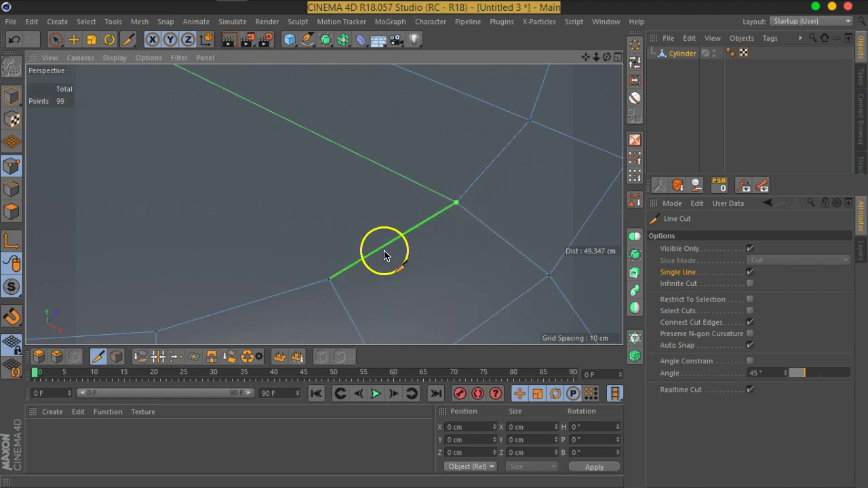
pyautogui.scroll(-4, 386, 252)
pyautogui.scroll(-3, 366, 275)
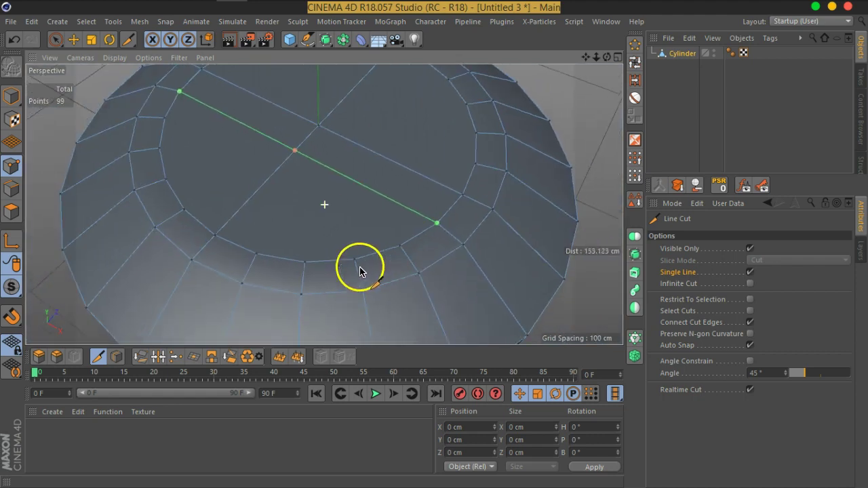
# Step: Enable snapping with Vertex Snap turned on
pyautogui.click(9, 316)
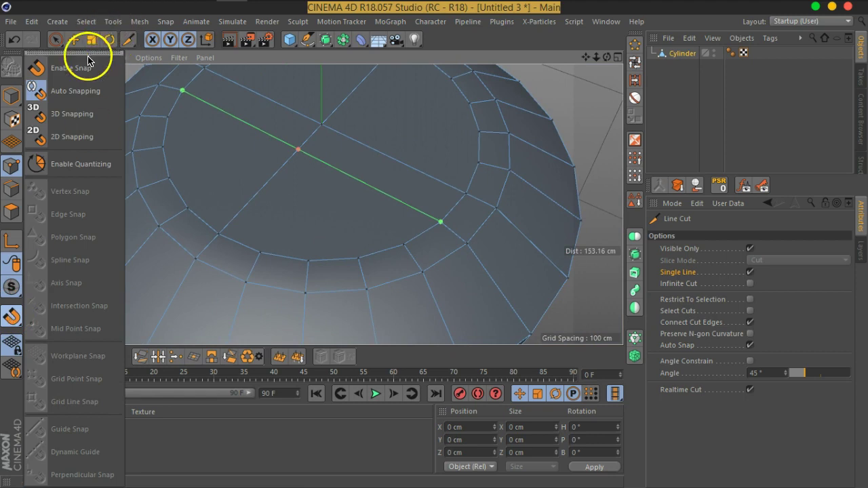
pyautogui.click(98, 38)
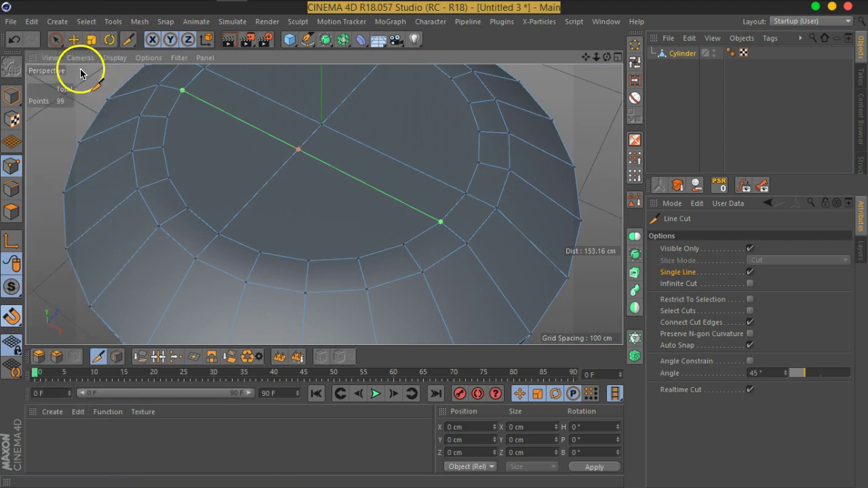
pyautogui.click(12, 317)
pyautogui.click(64, 197)
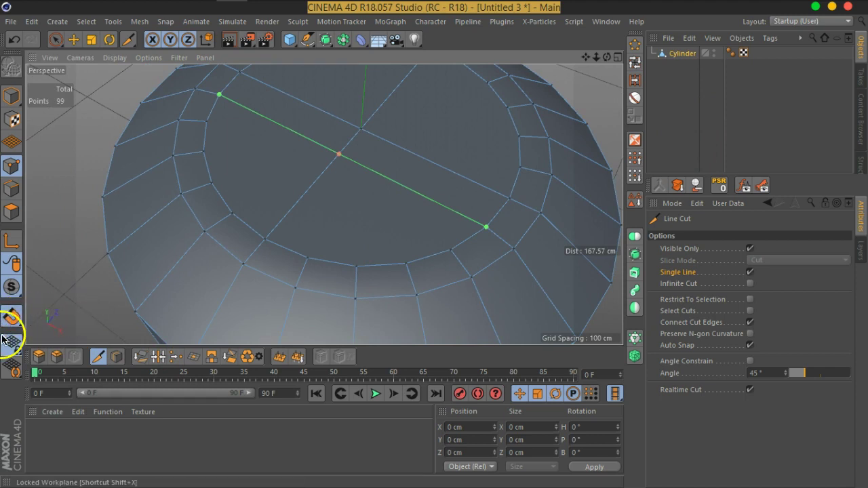
# Step: Draw two snapped cuts across the cap between opposite rim vertices
pyautogui.click(451, 250)
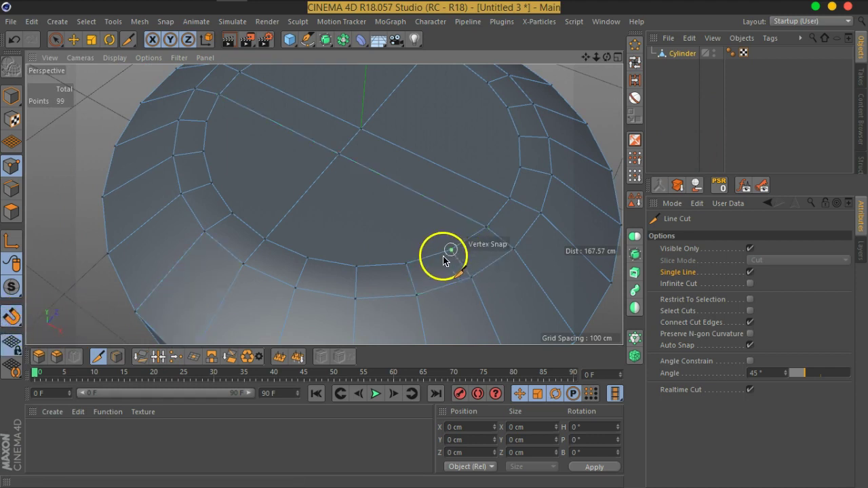
pyautogui.click(208, 120)
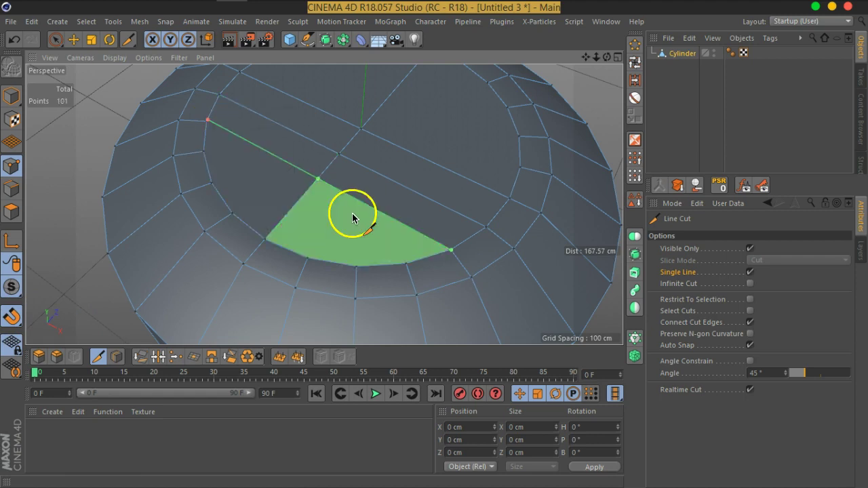
pyautogui.keyDown('alt'); pyautogui.moveTo(452, 151); pyautogui.dragTo(421, 233); pyautogui.keyUp('alt')
pyautogui.click(479, 246)
pyautogui.click(230, 122)
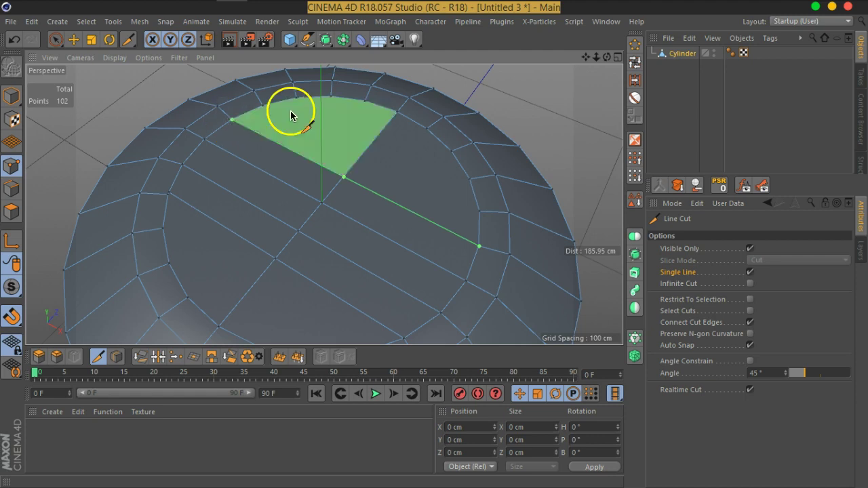
# Step: Add more parallel cuts across the cap, running from upper rim vertices to lower ones
pyautogui.click(263, 107)
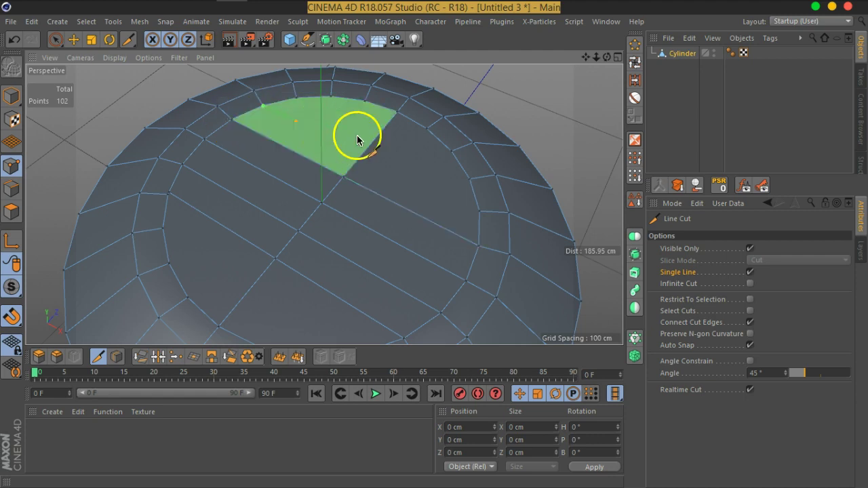
pyautogui.click(478, 211)
pyautogui.click(469, 180)
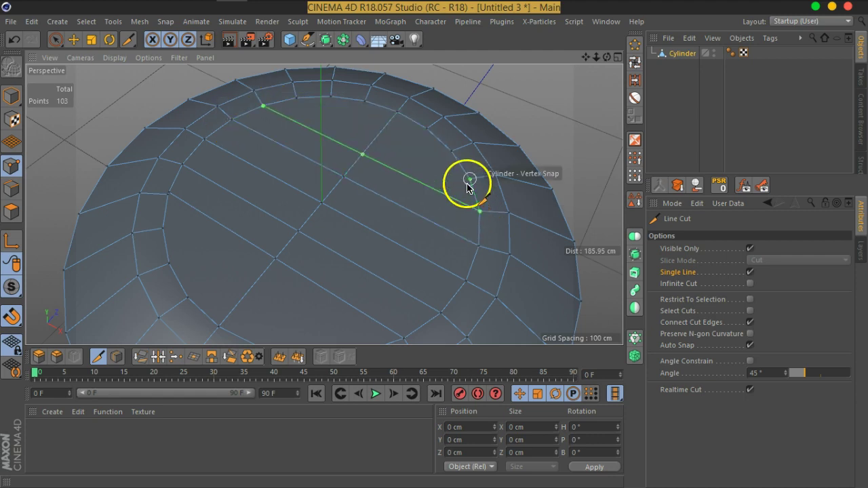
pyautogui.moveTo(468, 181); pyautogui.dragTo(302, 100)
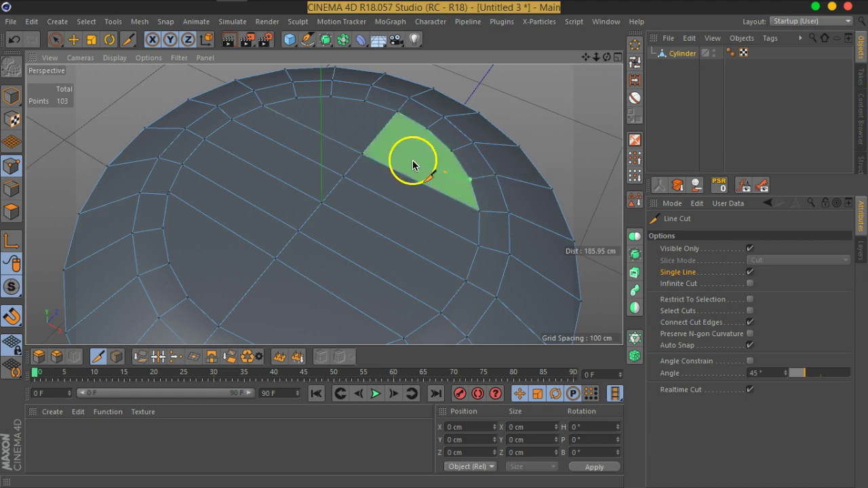
pyautogui.click(451, 159)
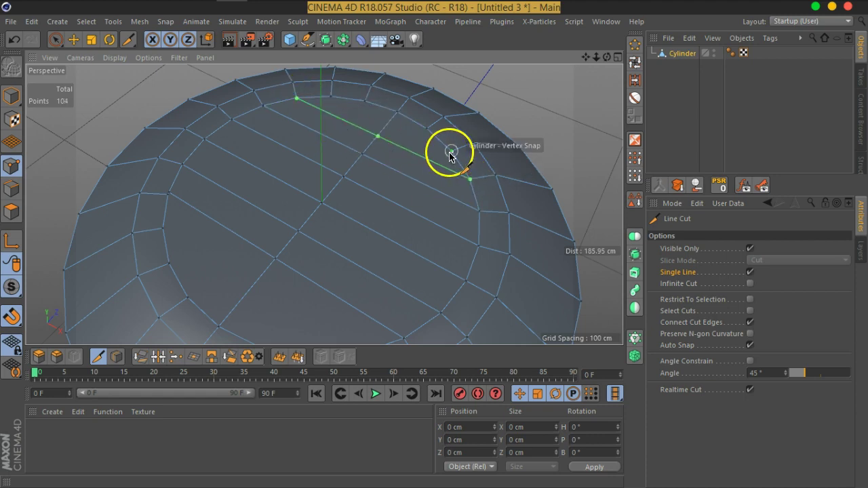
pyautogui.moveTo(470, 179)
pyautogui.mouseDown()
pyautogui.moveTo(468, 256)
pyautogui.moveTo(447, 226)
pyautogui.mouseUp()
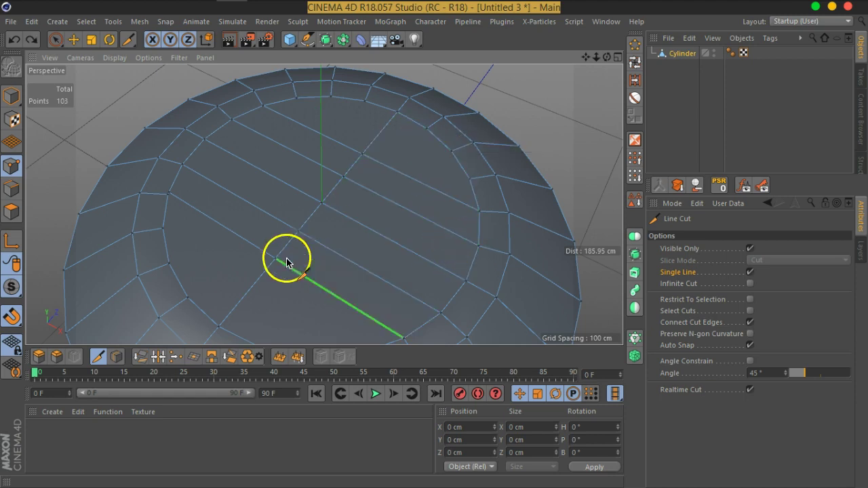
pyautogui.keyDown('alt'); pyautogui.moveTo(410, 222); pyautogui.dragTo(424, 189); pyautogui.keyUp('alt')
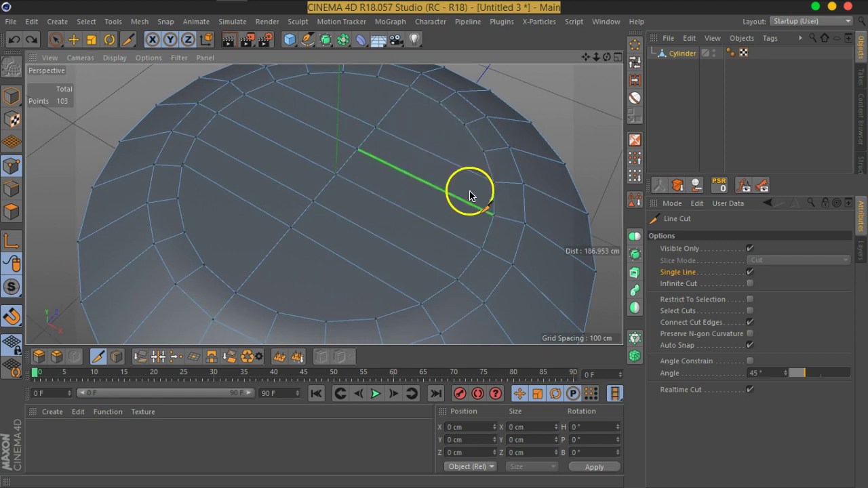
pyautogui.click(376, 318)
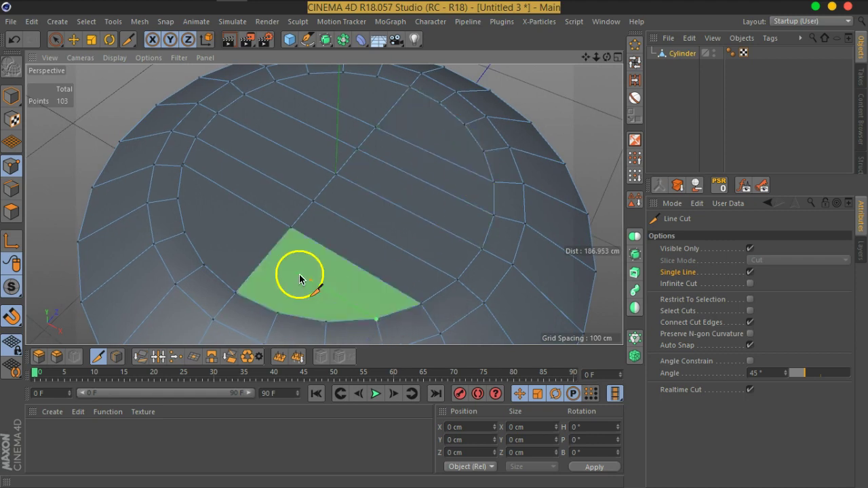
pyautogui.click(178, 199)
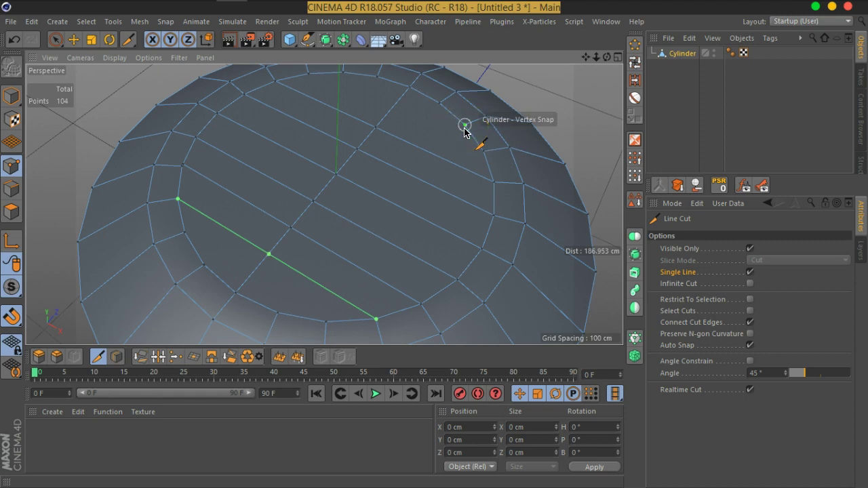
pyautogui.moveTo(465, 127)
pyautogui.mouseDown()
pyautogui.moveTo(398, 184)
pyautogui.moveTo(277, 313)
pyautogui.mouseUp()
pyautogui.moveTo(406, 202)
pyautogui.mouseDown()
pyautogui.moveTo(481, 283)
pyautogui.moveTo(465, 131)
pyautogui.moveTo(324, 304)
pyautogui.moveTo(328, 324)
pyautogui.mouseUp()
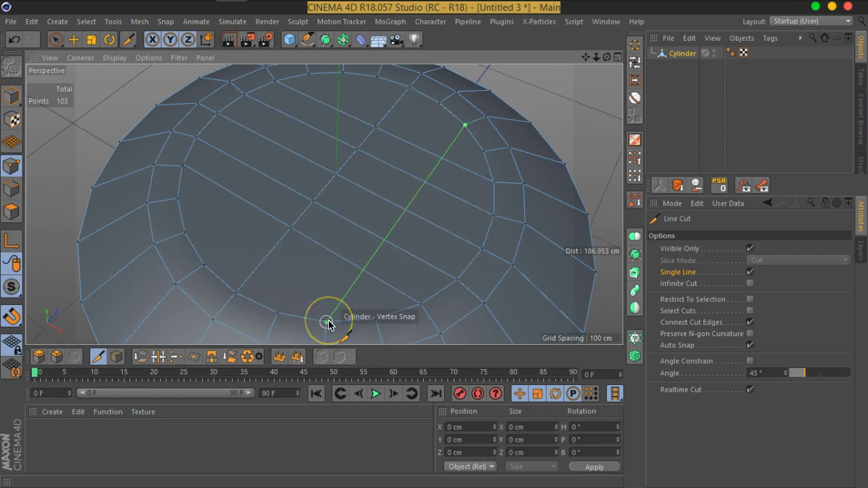
# Step: Draw the remaining crossing cuts down from the top rim vertices, then return to Live Selection
pyautogui.click(429, 119)
pyautogui.moveTo(430, 120); pyautogui.dragTo(280, 306)
pyautogui.moveTo(324, 204)
pyautogui.keyDown('alt'); pyautogui.mouseDown()
pyautogui.moveTo(372, 204)
pyautogui.moveTo(380, 140)
pyautogui.mouseUp(); pyautogui.keyUp('alt')
pyautogui.moveTo(393, 91)
pyautogui.mouseDown()
pyautogui.moveTo(234, 292)
pyautogui.moveTo(225, 284)
pyautogui.mouseUp()
pyautogui.moveTo(354, 90); pyautogui.dragTo(205, 255)
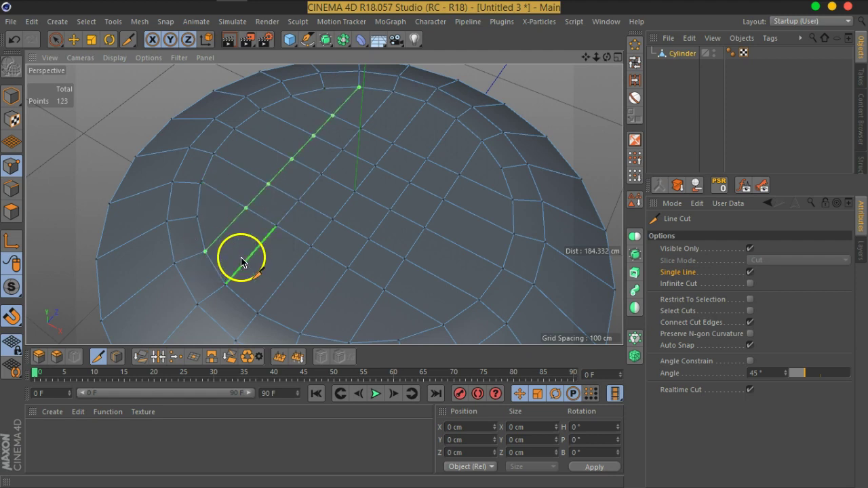
pyautogui.keyDown('alt'); pyautogui.moveTo(305, 225); pyautogui.dragTo(405, 211); pyautogui.keyUp('alt')
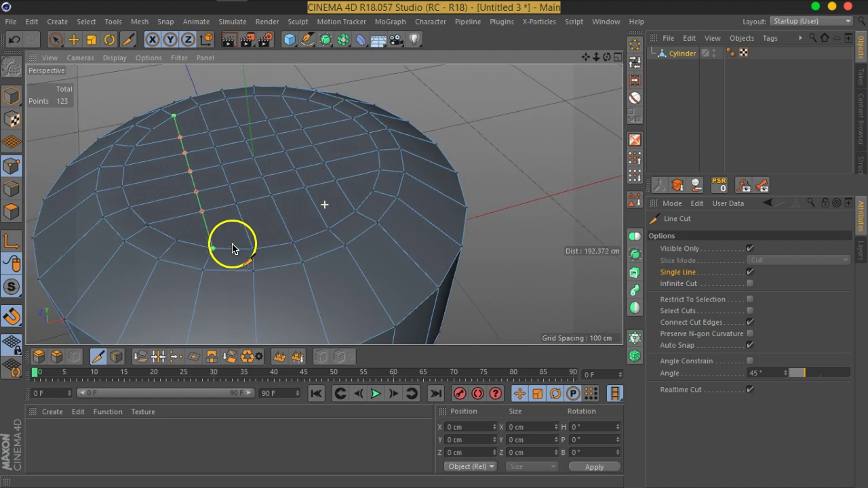
pyautogui.moveTo(405, 211)
pyautogui.keyDown('alt'); pyautogui.mouseDown()
pyautogui.moveTo(344, 240)
pyautogui.moveTo(378, 262)
pyautogui.moveTo(380, 242)
pyautogui.moveTo(320, 215)
pyautogui.moveTo(345, 225)
pyautogui.moveTo(360, 210)
pyautogui.moveTo(326, 149)
pyautogui.mouseUp(); pyautogui.keyUp('alt')
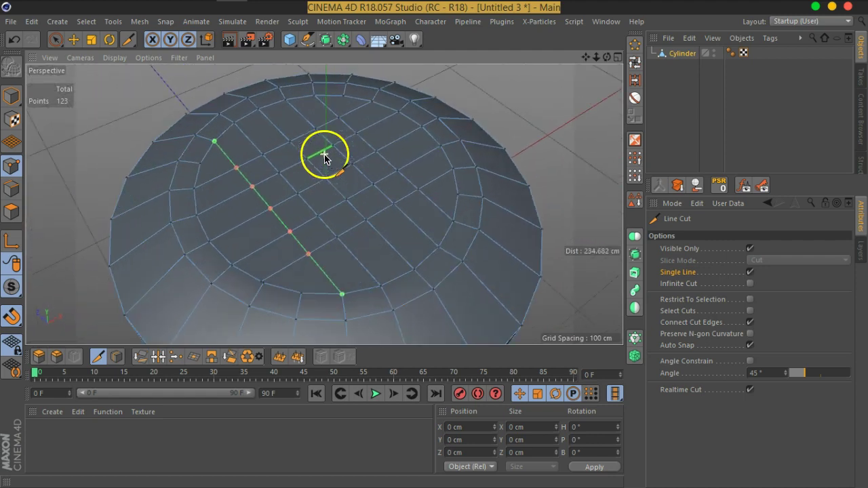
pyautogui.moveTo(332, 213)
pyautogui.keyDown('alt'); pyautogui.mouseDown()
pyautogui.moveTo(360, 194)
pyautogui.moveTo(353, 192)
pyautogui.mouseUp(); pyautogui.keyUp('alt')
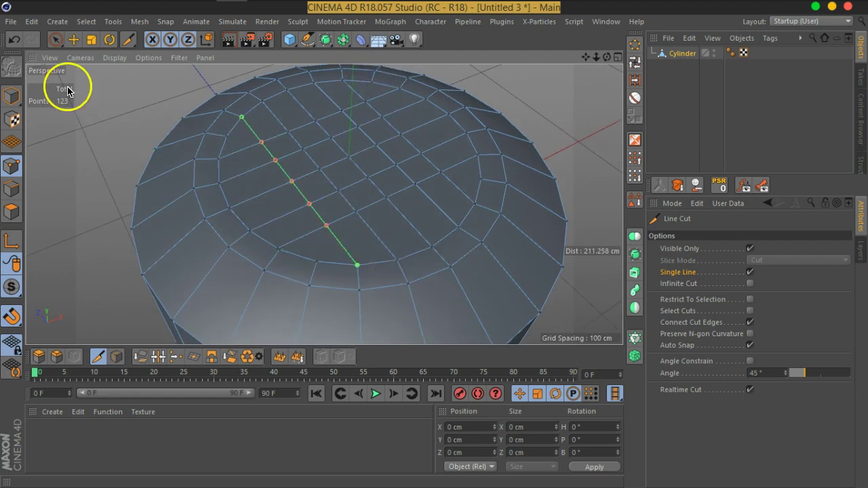
pyautogui.click(55, 39)
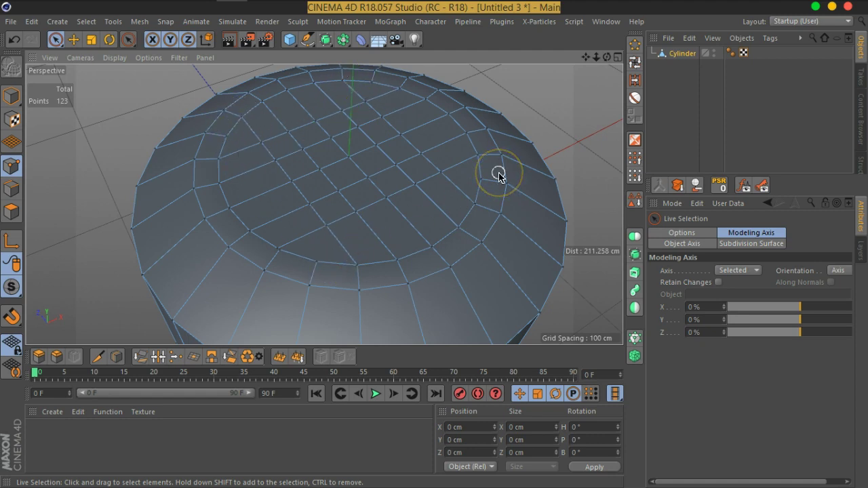
# Step: Switch the cylinder to Polygons mode
pyautogui.moveTo(499, 175)
pyautogui.mouseDown()
pyautogui.moveTo(409, 118)
pyautogui.moveTo(377, 180)
pyautogui.moveTo(253, 159)
pyautogui.mouseUp()
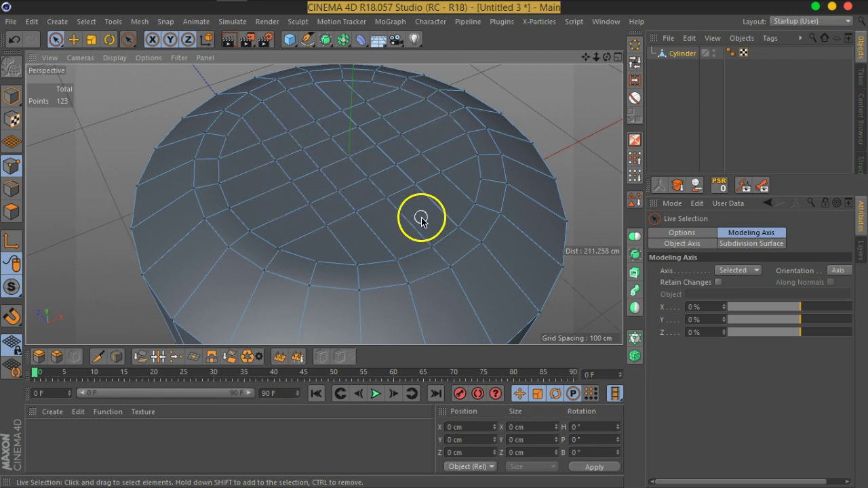
pyautogui.click(358, 175)
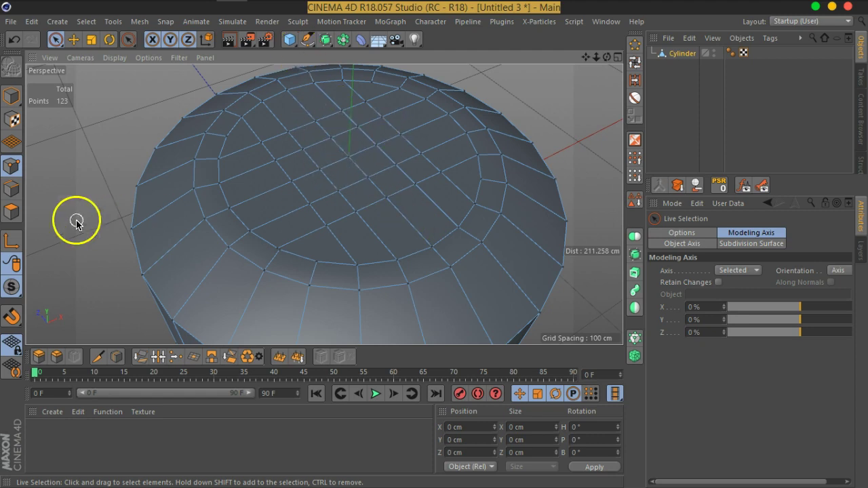
pyautogui.click(10, 215)
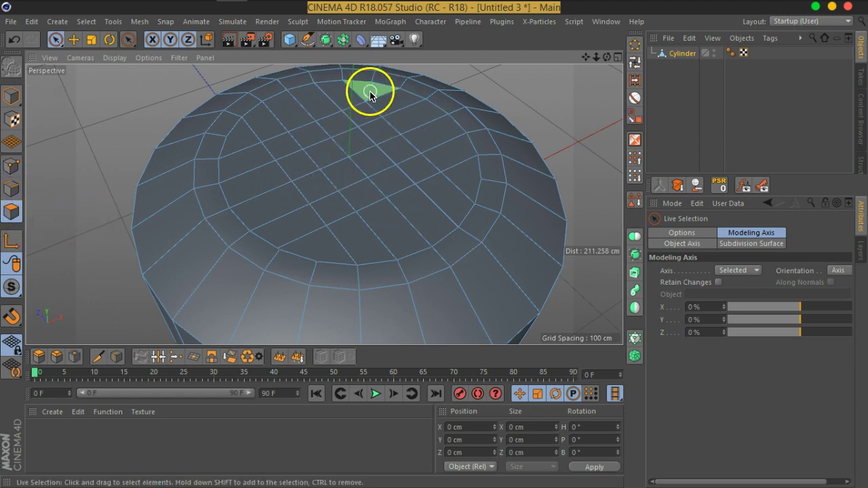
# Step: Open Customize Commands from the Window menu and filter the list for 'point'
pyautogui.click(638, 46)
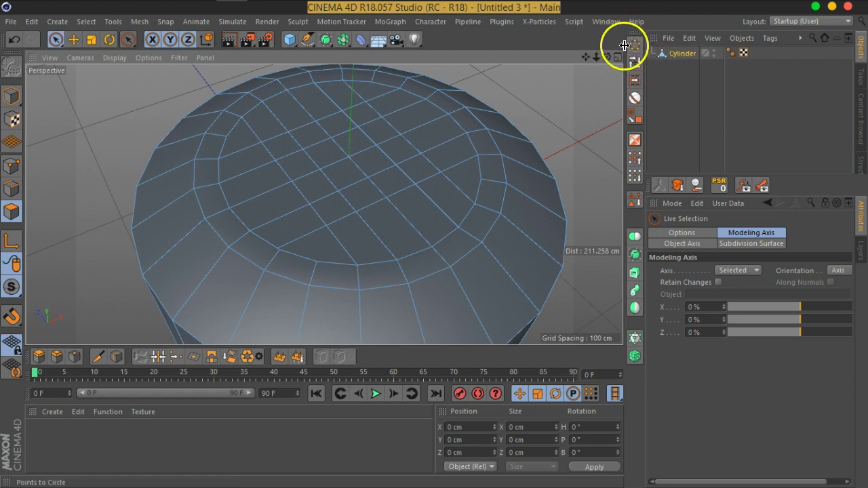
pyautogui.click(577, 23)
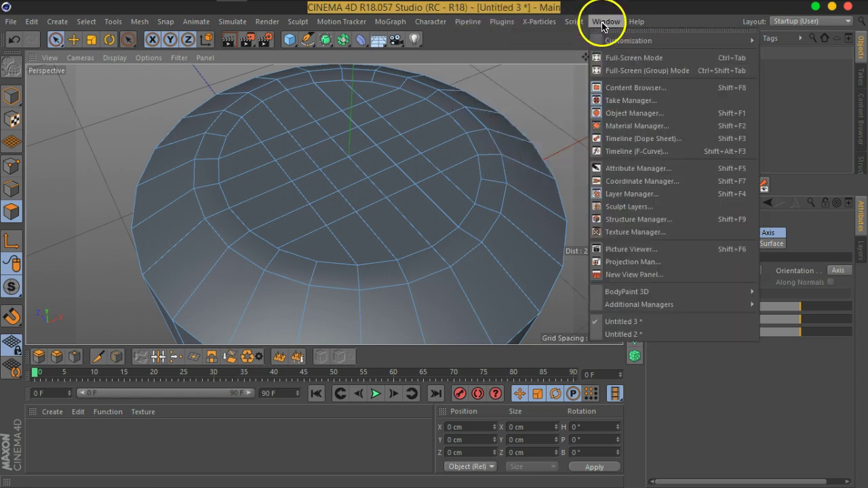
pyautogui.moveTo(628, 41)
pyautogui.click(539, 48)
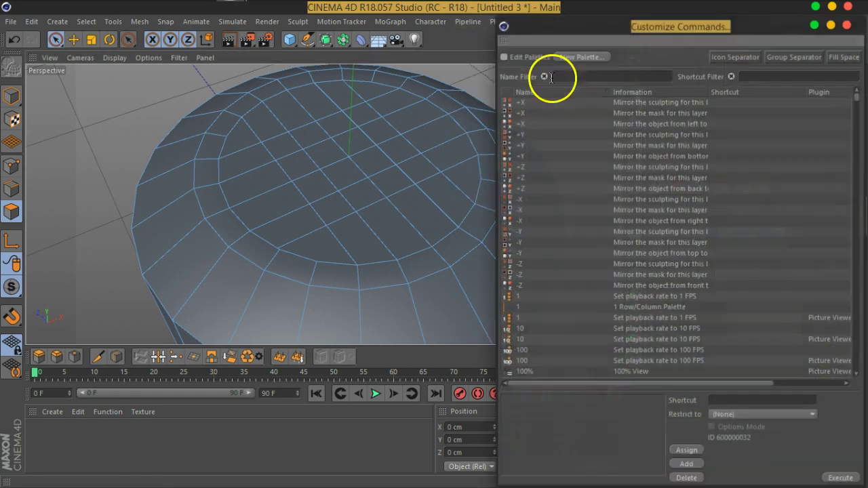
pyautogui.write('p')
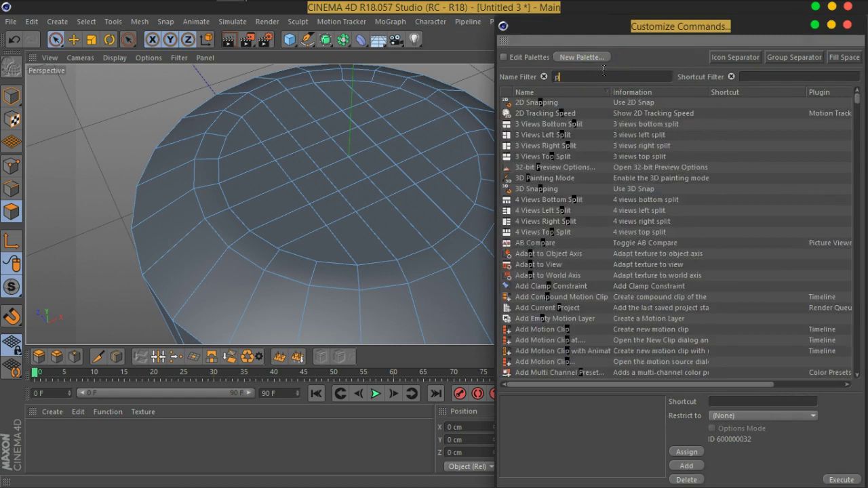
pyautogui.write('oint')
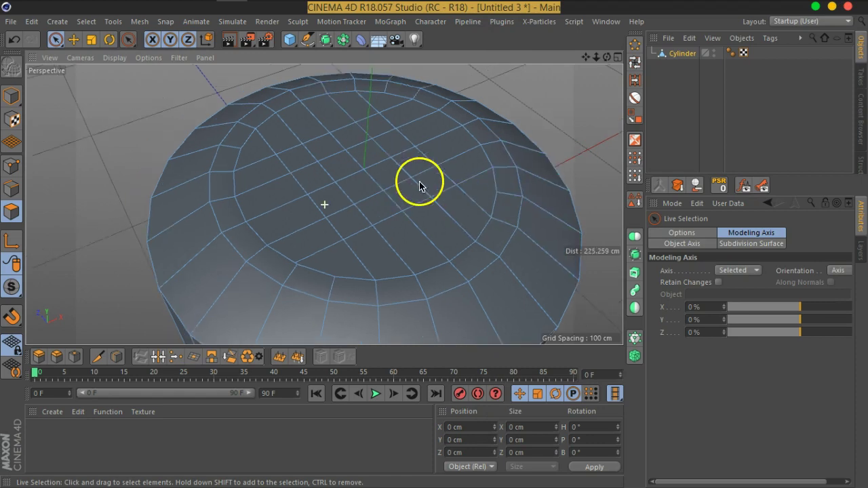
# Step: Shift-select faces around the cap, including the far rim, right-hand rim and front rim faces
pyautogui.moveTo(438, 185)
pyautogui.keyDown('alt'); pyautogui.mouseDown()
pyautogui.moveTo(459, 219)
pyautogui.moveTo(456, 193)
pyautogui.moveTo(415, 209)
pyautogui.mouseUp(); pyautogui.keyUp('alt')
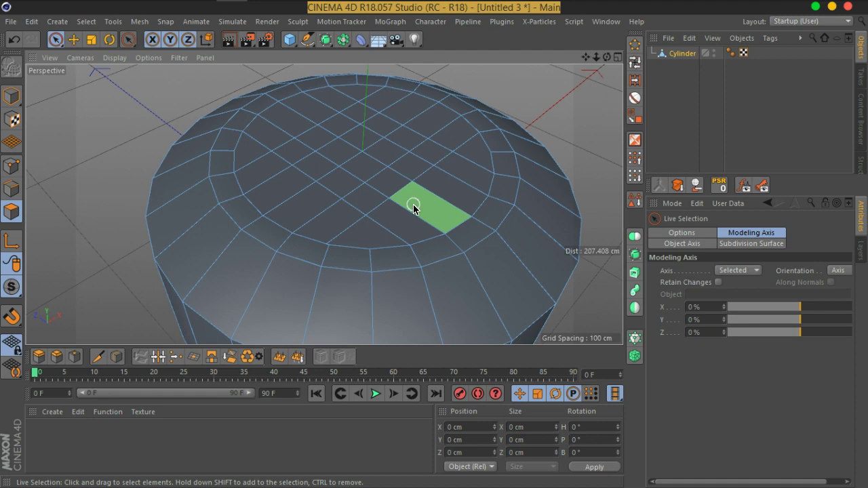
pyautogui.moveTo(418, 193); pyautogui.dragTo(439, 205)
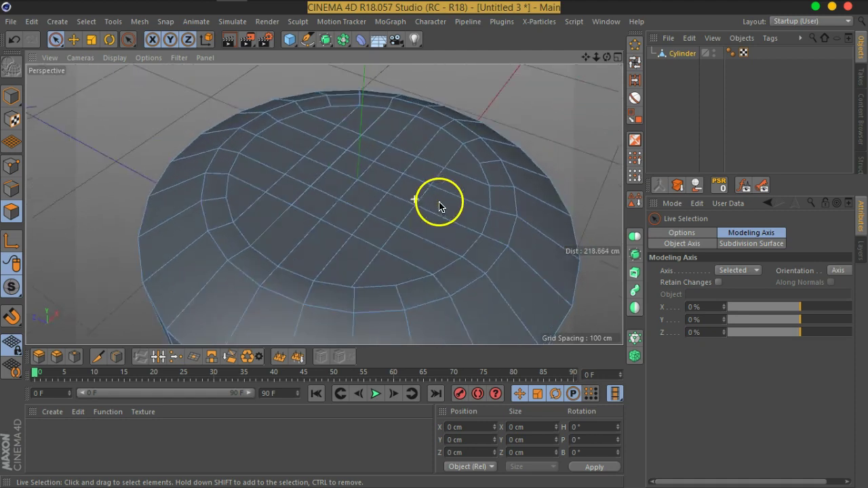
pyautogui.scroll(2, 439, 206)
pyautogui.scroll(-1, 448, 244)
pyautogui.click(376, 107)
pyautogui.scroll(2, 373, 101)
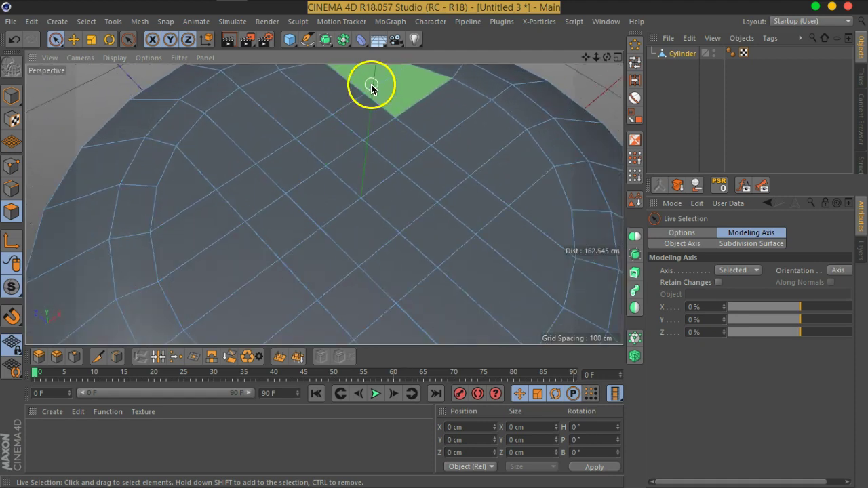
pyautogui.click(366, 80)
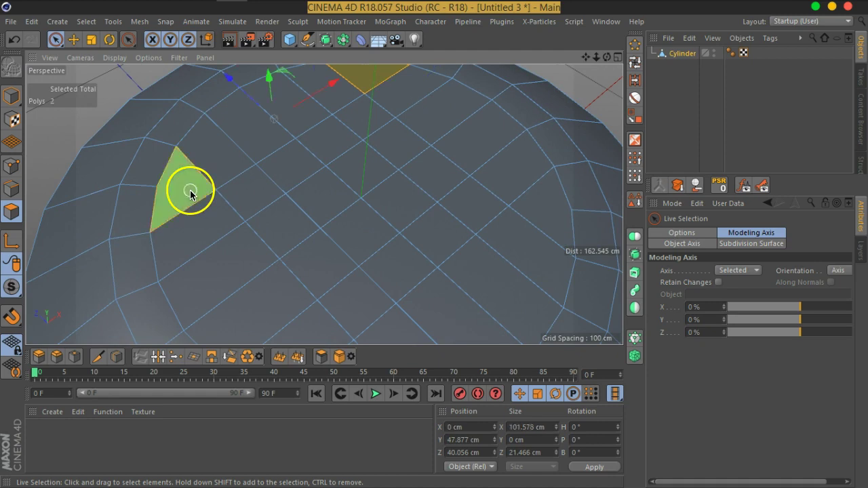
pyautogui.scroll(-2, 386, 248)
pyautogui.keyDown('alt'); pyautogui.moveTo(463, 285); pyautogui.dragTo(527, 179); pyautogui.keyUp('alt')
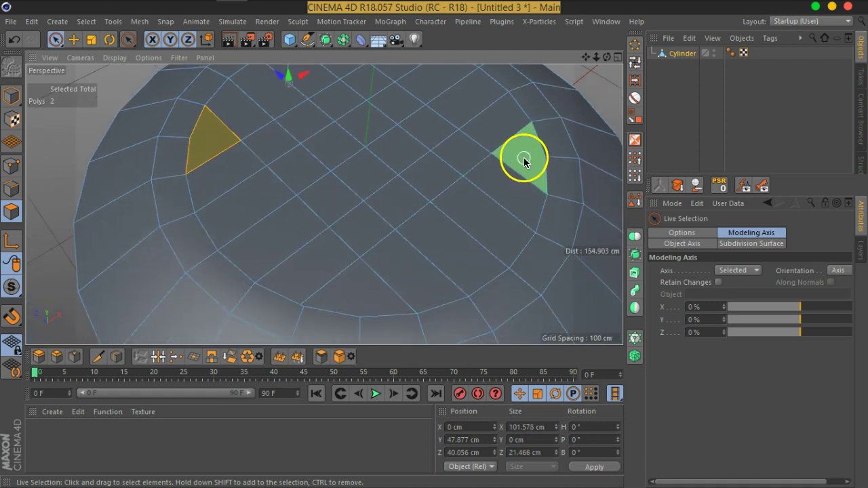
pyautogui.keyDown('shift'); pyautogui.click(524, 160); pyautogui.keyUp('shift')
pyautogui.keyDown('shift'); pyautogui.click(358, 306); pyautogui.keyUp('shift')
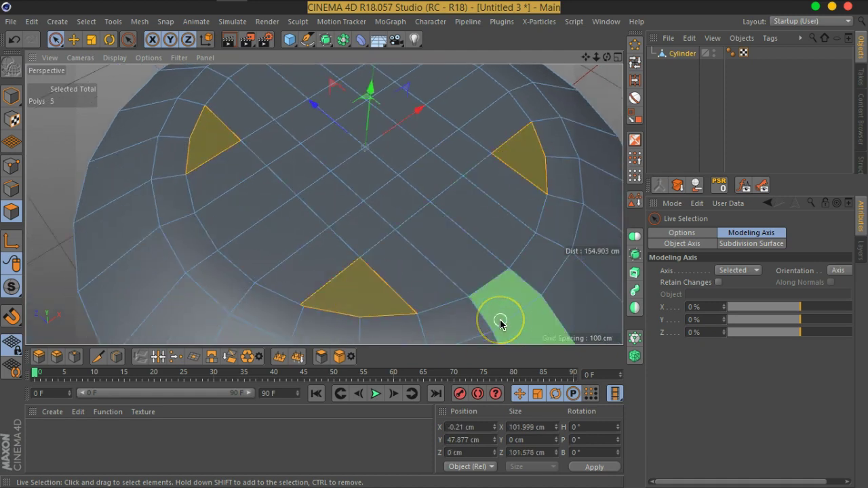
pyautogui.scroll(-2, 499, 319)
pyautogui.keyDown('alt'); pyautogui.moveTo(494, 309); pyautogui.dragTo(422, 301); pyautogui.keyUp('alt')
pyautogui.scroll(-2, 432, 279)
pyautogui.moveTo(440, 258)
pyautogui.keyDown('alt'); pyautogui.mouseDown()
pyautogui.moveTo(416, 203)
pyautogui.moveTo(368, 223)
pyautogui.mouseUp(); pyautogui.keyUp('alt')
# Step: Choose Extrude Inner from the context menu for the selected faces
pyautogui.scroll(3, 369, 223)
pyautogui.rightClick(366, 225)
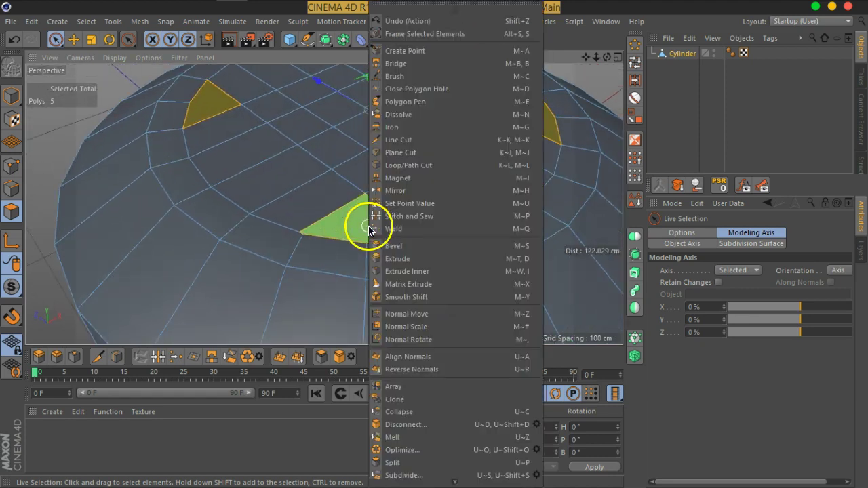
pyautogui.click(406, 271)
# Step: Leave Polygon mode and orbit to look down on the cylinder's top cap
pyautogui.moveTo(301, 242)
pyautogui.keyDown('alt'); pyautogui.mouseDown()
pyautogui.moveTo(326, 246)
pyautogui.moveTo(406, 215)
pyautogui.mouseUp(); pyautogui.keyUp('alt')
pyautogui.scroll(3, 407, 209)
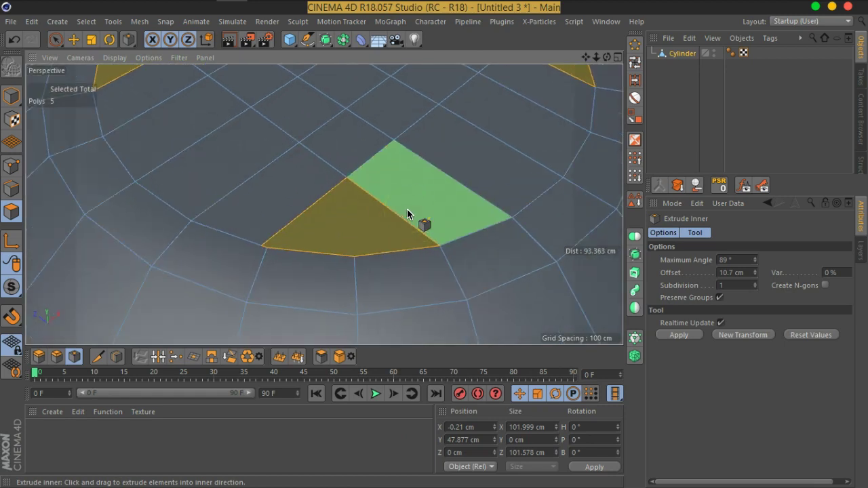
pyautogui.scroll(-2, 407, 208)
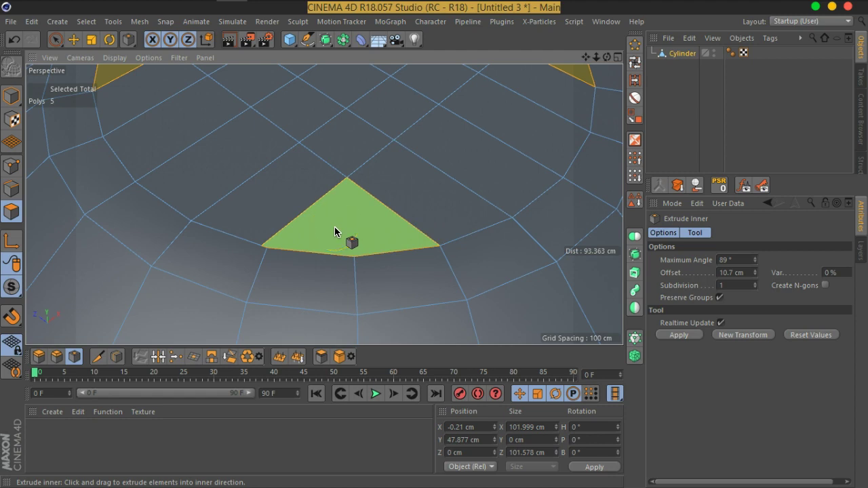
pyautogui.scroll(-2, 334, 231)
pyautogui.moveTo(362, 228)
pyautogui.keyDown('alt'); pyautogui.mouseDown()
pyautogui.moveTo(382, 242)
pyautogui.moveTo(354, 236)
pyautogui.moveTo(358, 258)
pyautogui.mouseUp(); pyautogui.keyUp('alt')
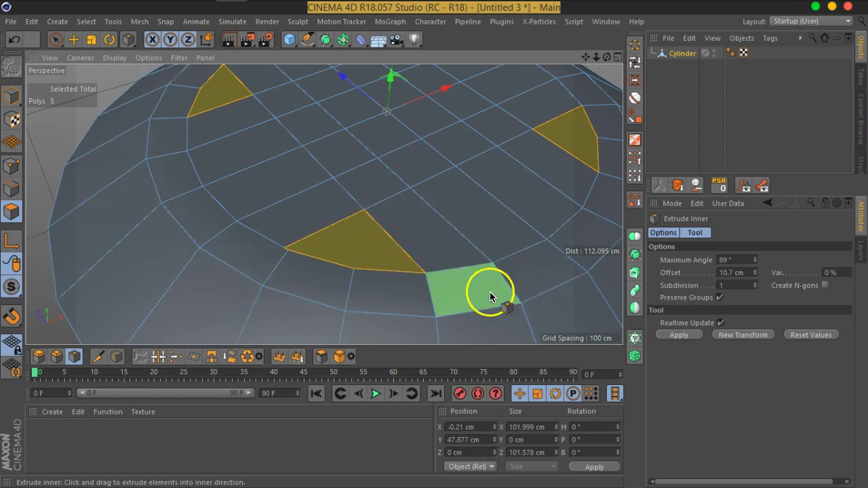
pyautogui.scroll(-2, 407, 286)
pyautogui.keyDown('alt'); pyautogui.moveTo(426, 294); pyautogui.dragTo(411, 219); pyautogui.keyUp('alt')
pyautogui.scroll(-2, 408, 263)
pyautogui.moveTo(408, 264)
pyautogui.keyDown('alt'); pyautogui.mouseDown()
pyautogui.moveTo(401, 256)
pyautogui.moveTo(448, 251)
pyautogui.moveTo(452, 208)
pyautogui.mouseUp(); pyautogui.keyUp('alt')
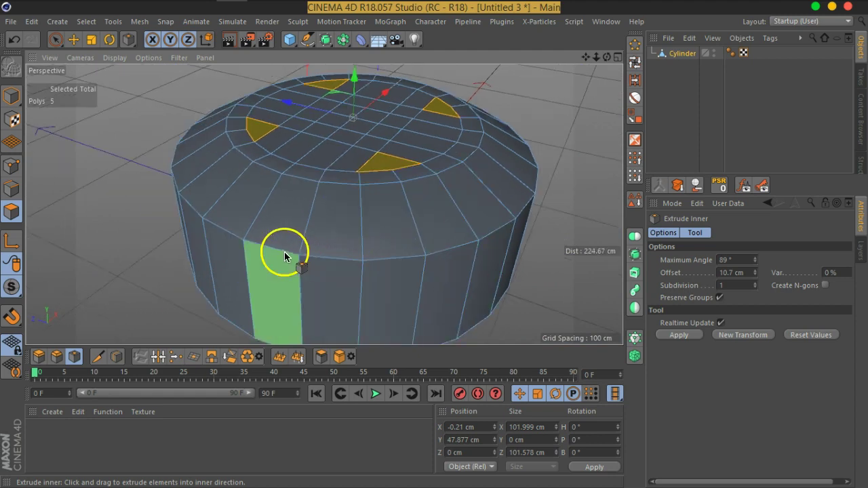
pyautogui.click(11, 189)
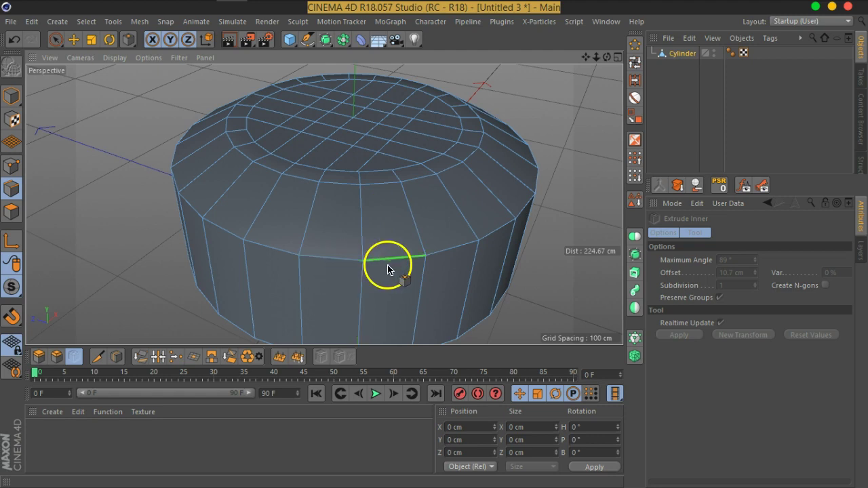
pyautogui.moveTo(388, 264)
pyautogui.keyDown('alt'); pyautogui.mouseDown()
pyautogui.moveTo(423, 199)
pyautogui.moveTo(394, 201)
pyautogui.mouseUp(); pyautogui.keyUp('alt')
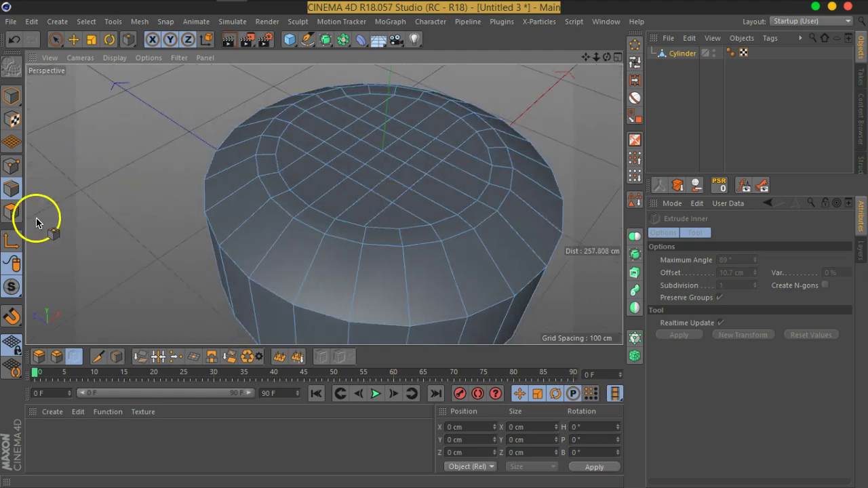
# Step: Back in Polygon mode, try an inner extrusion on the top triangles, then undo it
pyautogui.click(12, 213)
pyautogui.scroll(3, 387, 209)
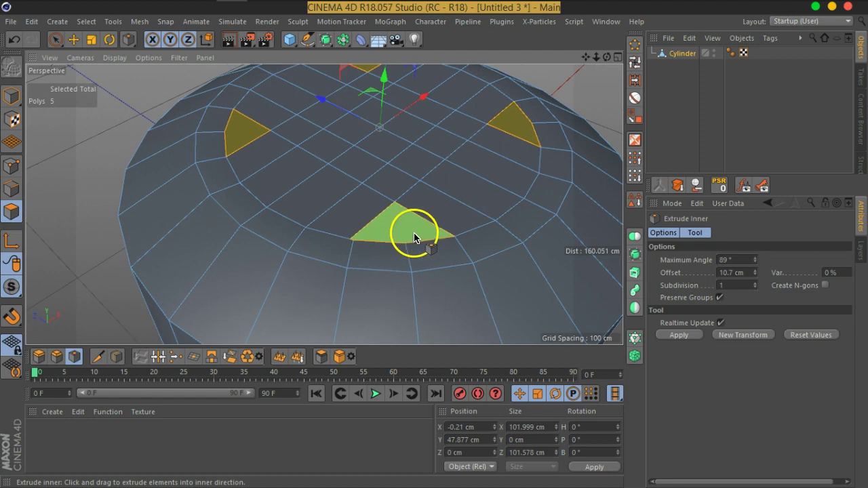
pyautogui.moveTo(409, 235); pyautogui.dragTo(406, 233)
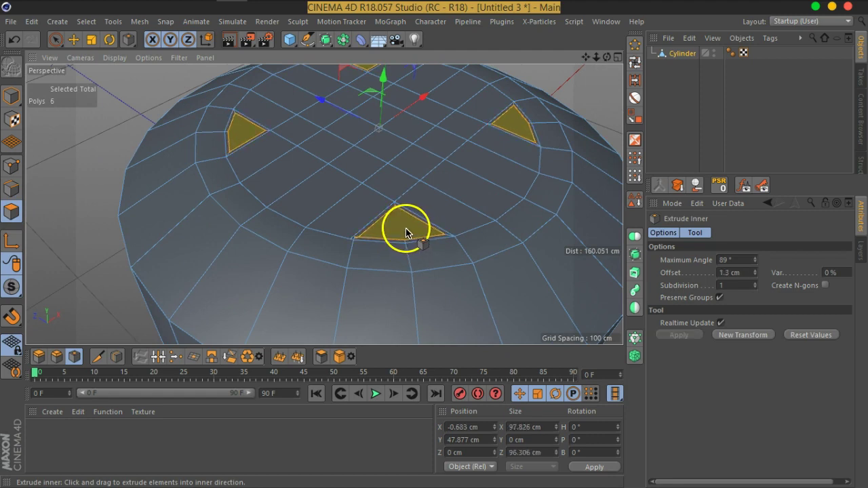
pyautogui.scroll(3, 405, 232)
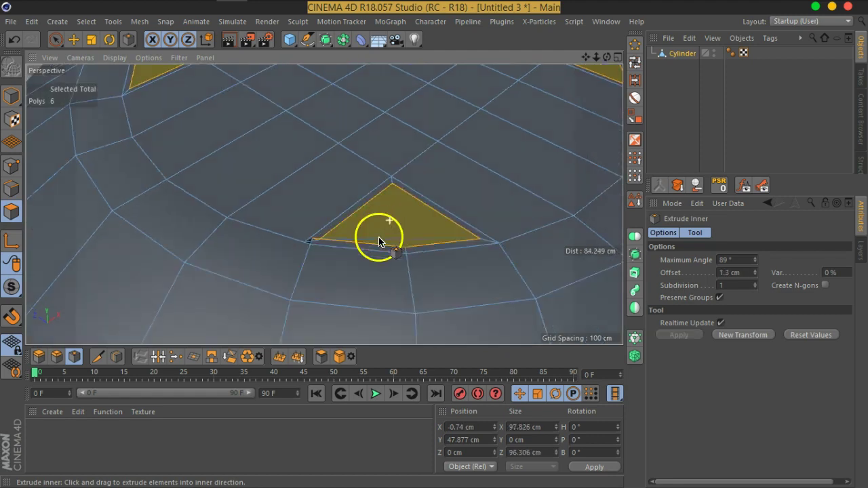
pyautogui.scroll(2, 382, 237)
pyautogui.scroll(2, 387, 265)
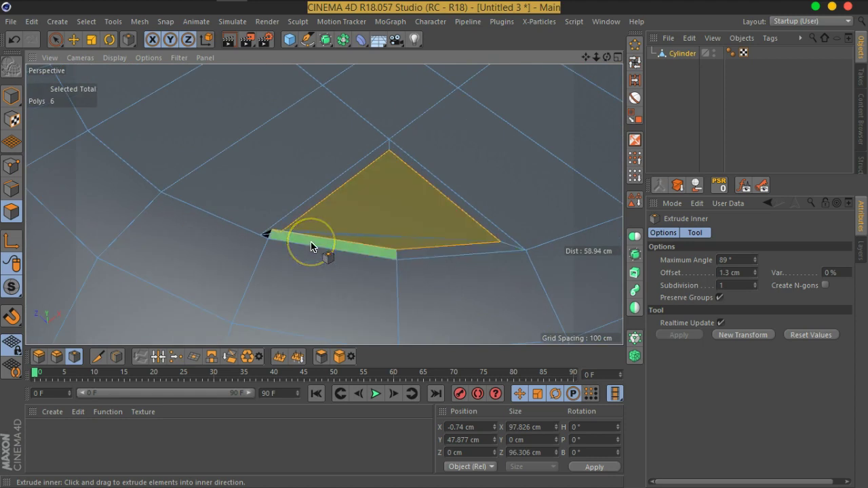
pyautogui.hotkey('ctrl', 'z')
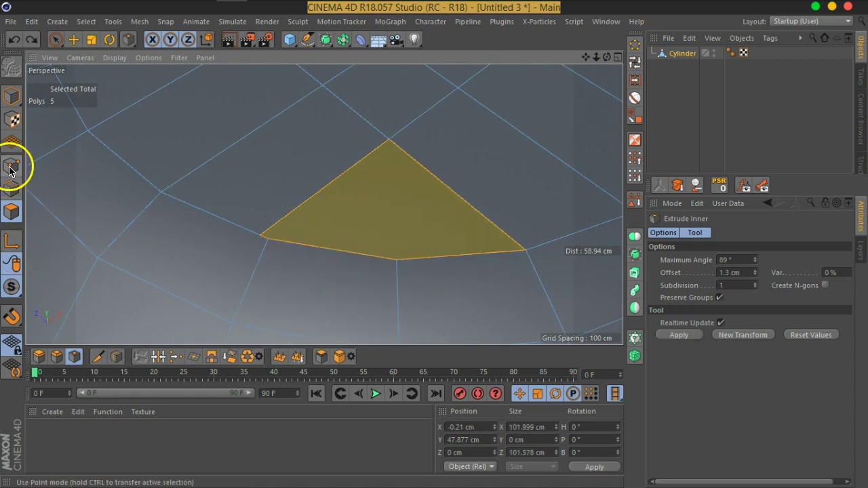
# Step: Switch to Point mode and zoom in on a corner vertex
pyautogui.click(9, 170)
pyautogui.scroll(2, 326, 252)
pyautogui.scroll(1, 319, 246)
pyautogui.scroll(1, 310, 243)
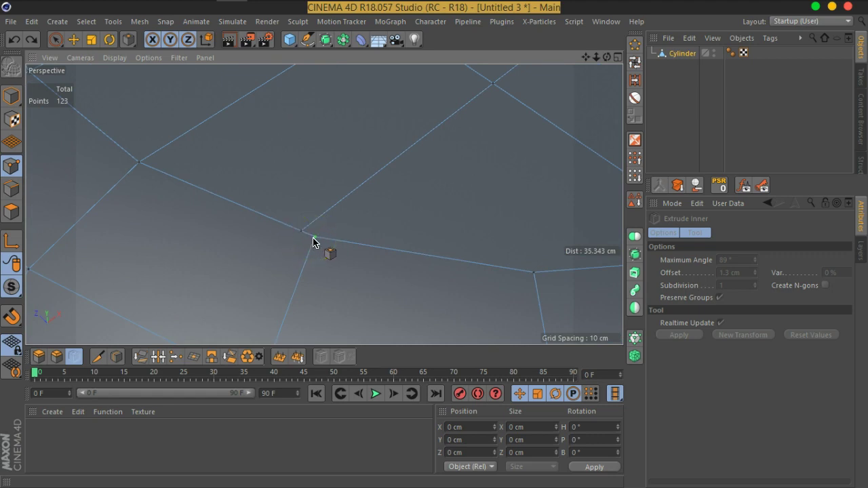
pyautogui.click(261, 356)
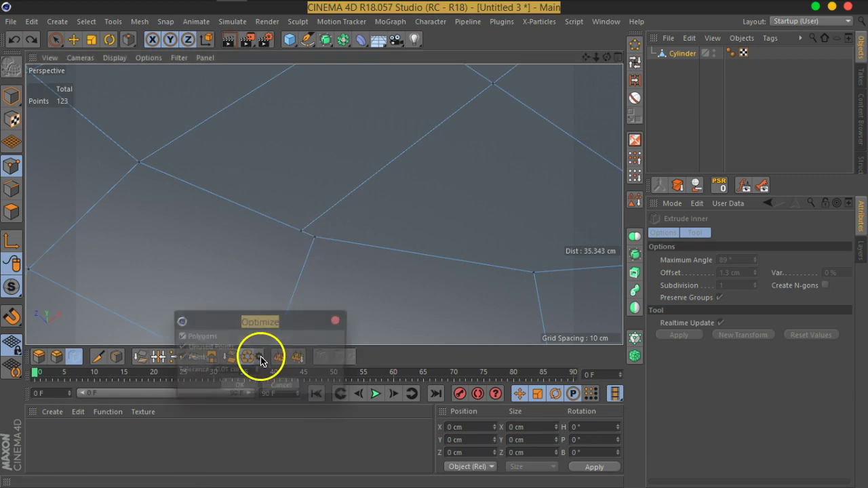
pyautogui.moveTo(271, 323)
pyautogui.mouseDown()
pyautogui.moveTo(333, 301)
pyautogui.moveTo(494, 83)
pyautogui.mouseUp()
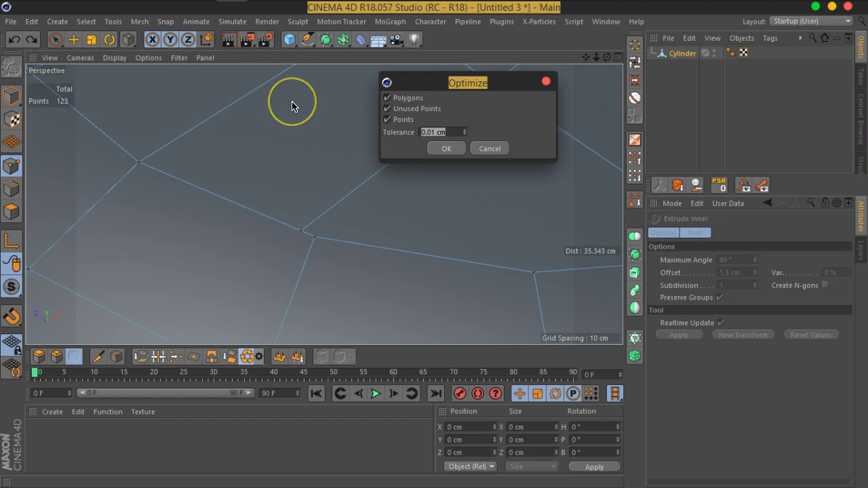
pyautogui.click(503, 153)
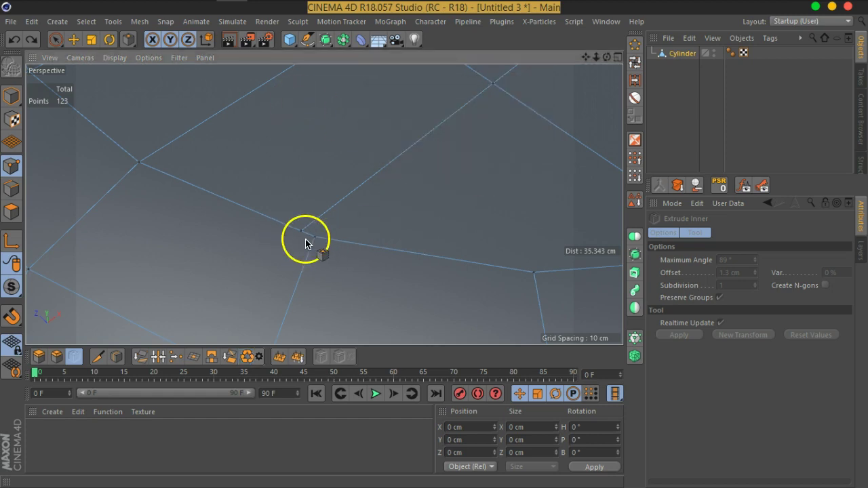
# Step: Select the two overlapping corner points and use Weld to merge them into one vertex
pyautogui.click(56, 39)
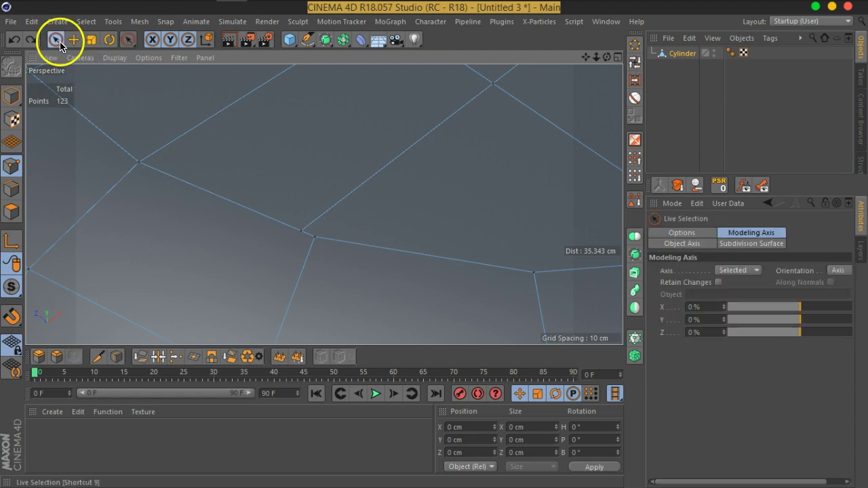
pyautogui.click(309, 240)
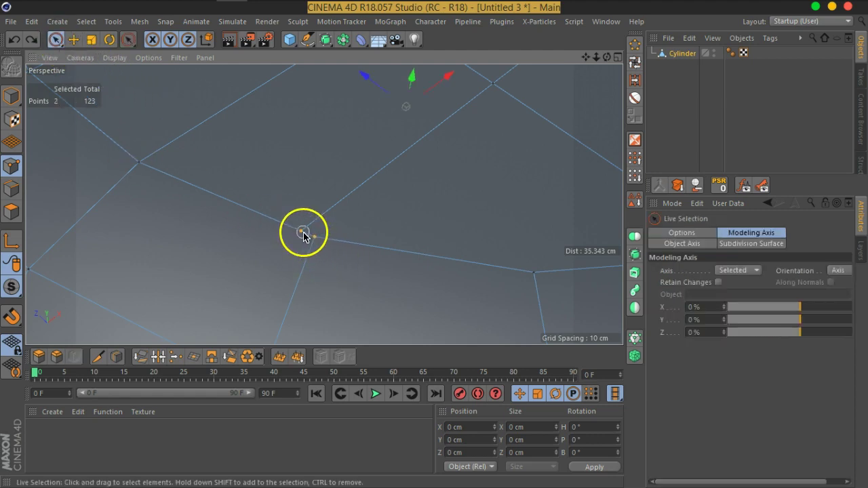
pyautogui.rightClick(299, 236)
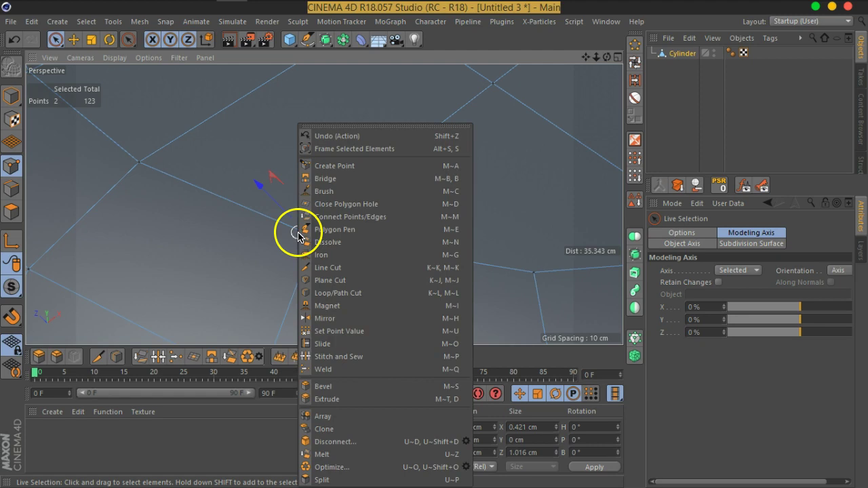
pyautogui.click(325, 371)
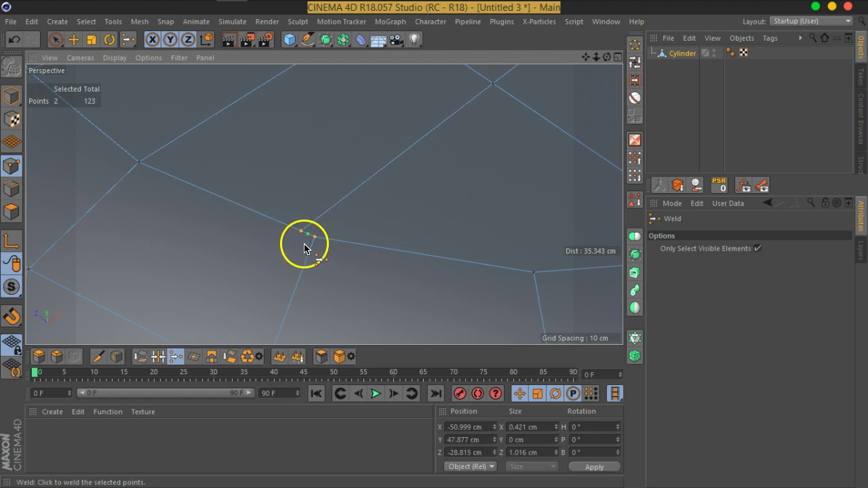
pyautogui.moveTo(302, 236)
pyautogui.keyDown('alt'); pyautogui.mouseDown()
pyautogui.moveTo(312, 201)
pyautogui.moveTo(299, 287)
pyautogui.mouseUp(); pyautogui.keyUp('alt')
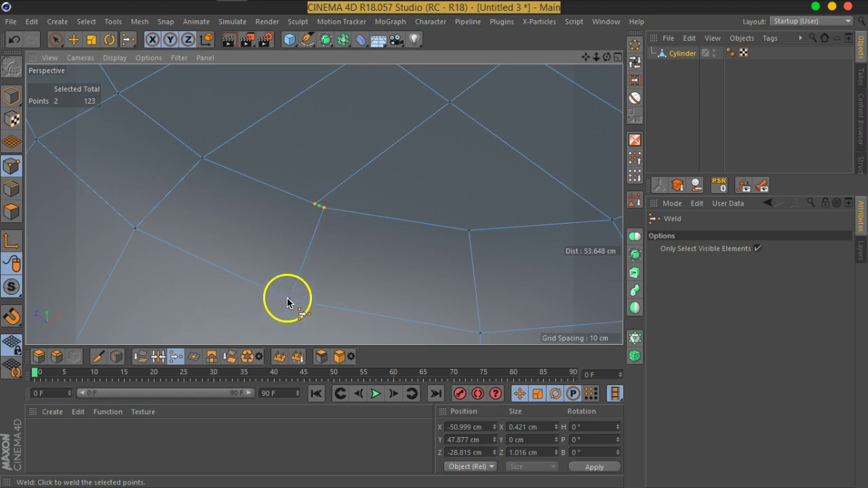
pyautogui.click(323, 209)
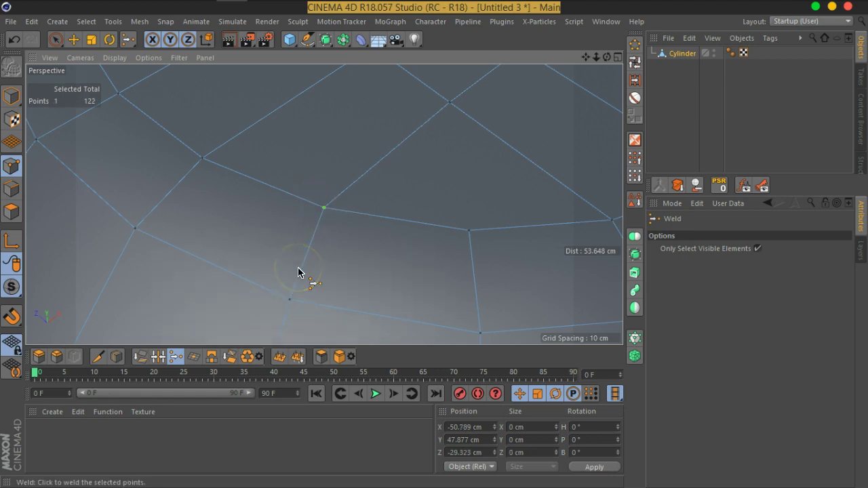
pyautogui.moveTo(315, 212); pyautogui.dragTo(365, 275, button='right')
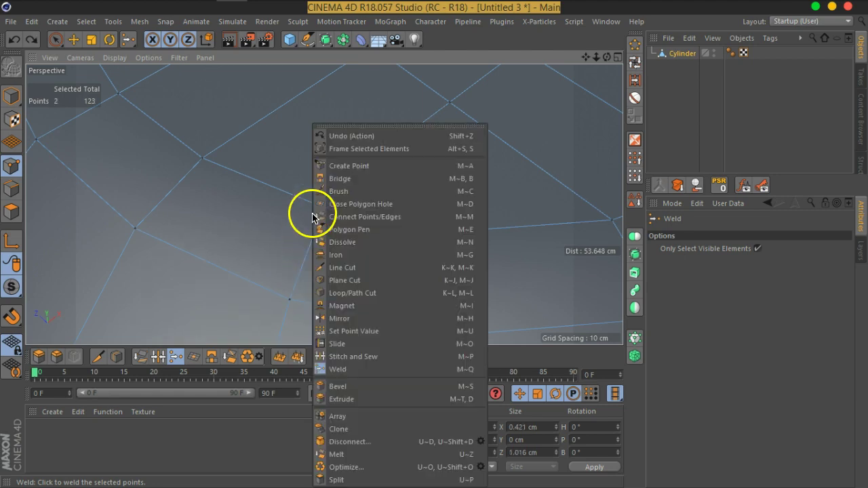
# Step: Pick Polygon Pen and zoom in and out to inspect the welded vertex
pyautogui.click(357, 231)
pyautogui.moveTo(258, 229)
pyautogui.mouseDown()
pyautogui.moveTo(317, 217)
pyautogui.moveTo(317, 200)
pyautogui.moveTo(329, 201)
pyautogui.mouseUp()
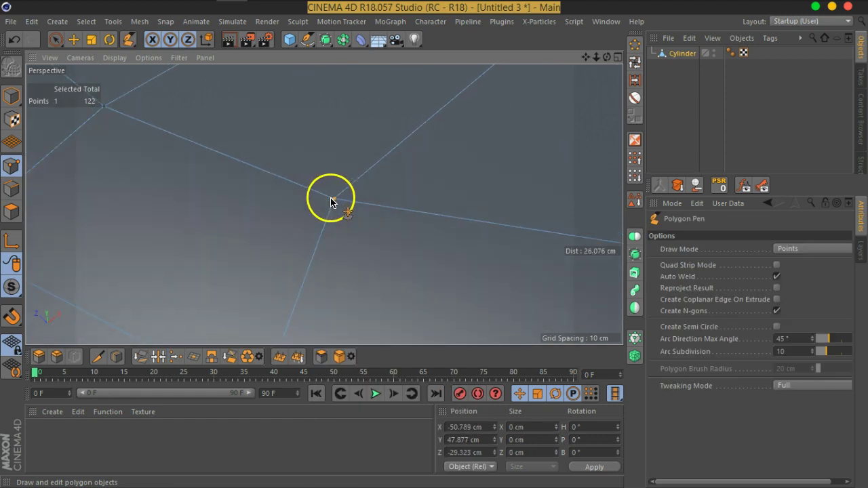
pyautogui.scroll(-3, 331, 201)
pyautogui.scroll(-3, 257, 287)
pyautogui.scroll(-3, 368, 165)
pyautogui.scroll(-3, 376, 258)
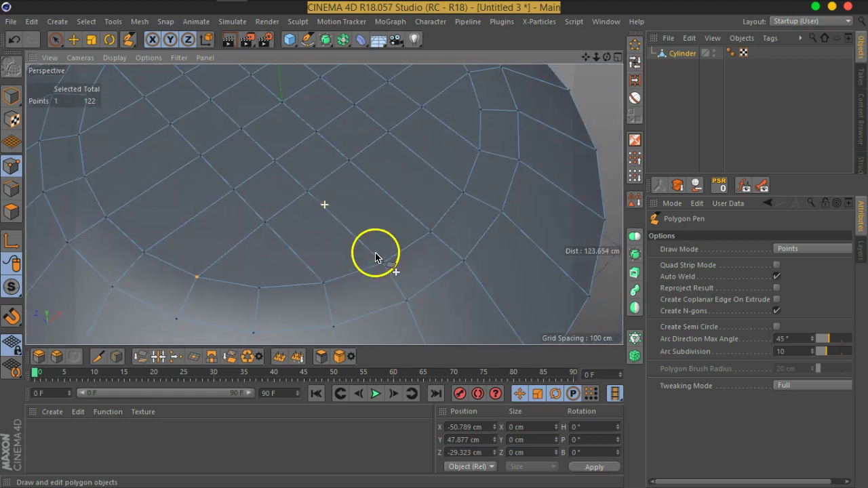
pyautogui.scroll(3, 403, 271)
pyautogui.scroll(2, 403, 209)
pyautogui.scroll(2, 408, 150)
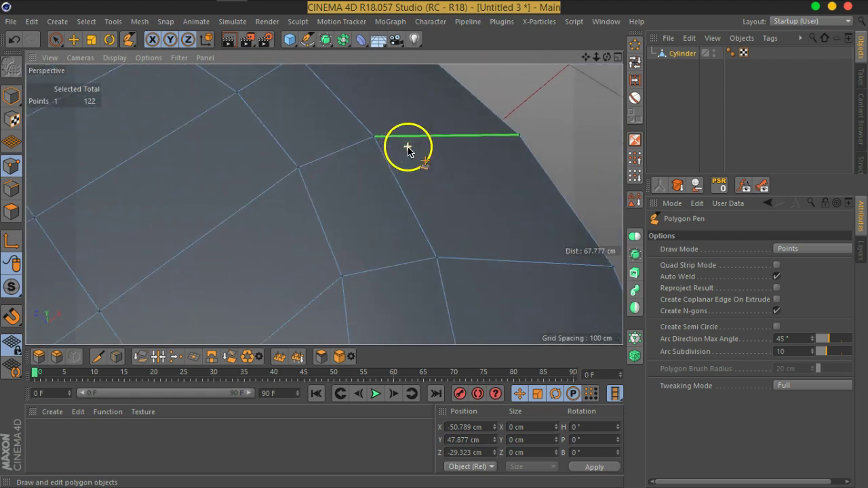
pyautogui.scroll(-3, 393, 190)
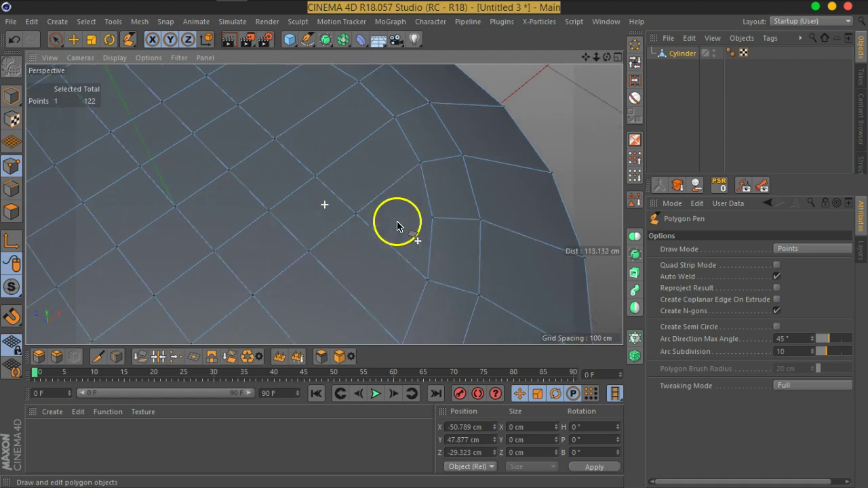
# Step: Return to Polygon mode with the four top triangles selected and bring up the mesh menu
pyautogui.click(5, 218)
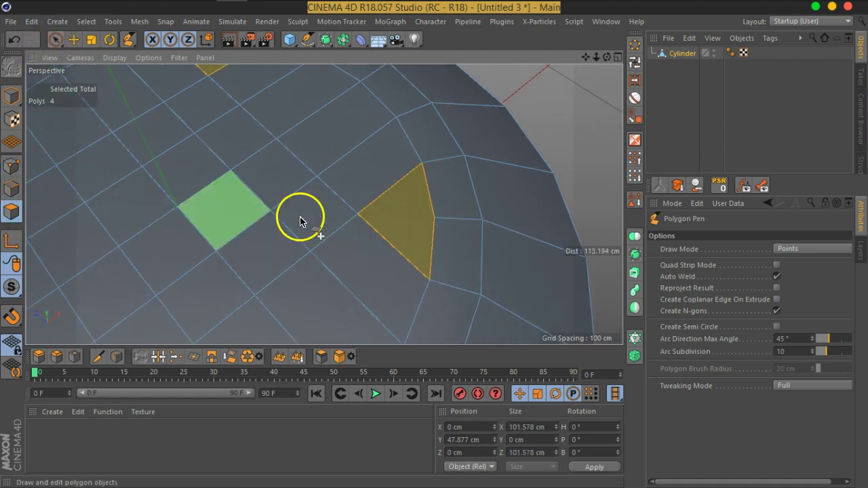
pyautogui.keyDown('alt'); pyautogui.moveTo(300, 219); pyautogui.dragTo(339, 195); pyautogui.keyUp('alt')
pyautogui.scroll(-3, 339, 195)
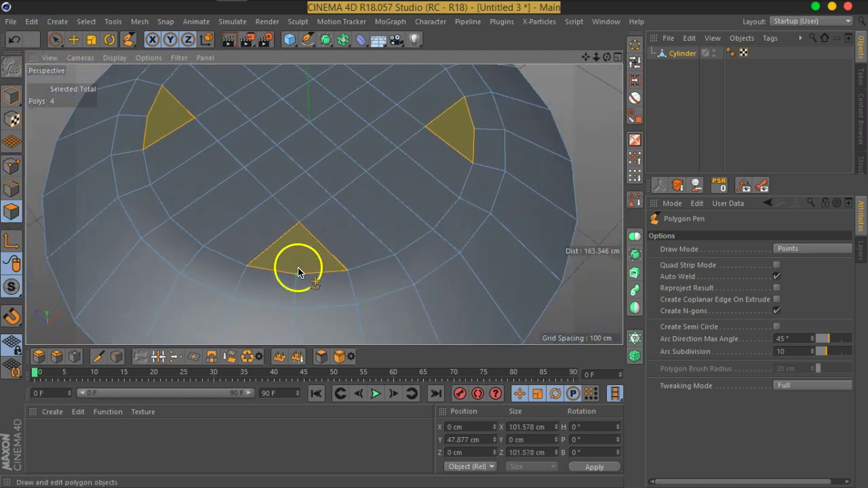
pyautogui.rightClick(298, 271)
# Step: Inset the four top triangles with Extrude Inner by about 1.1 cm
pyautogui.click(349, 275)
pyautogui.scroll(3, 308, 260)
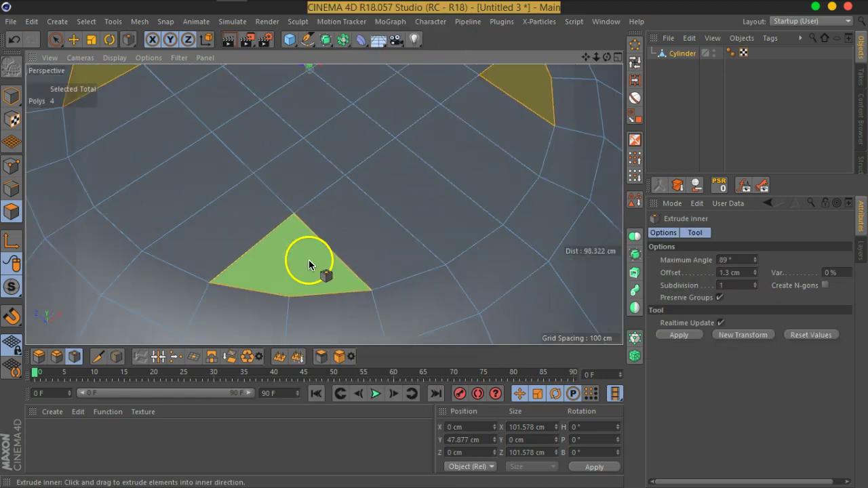
pyautogui.moveTo(311, 266); pyautogui.dragTo(306, 268)
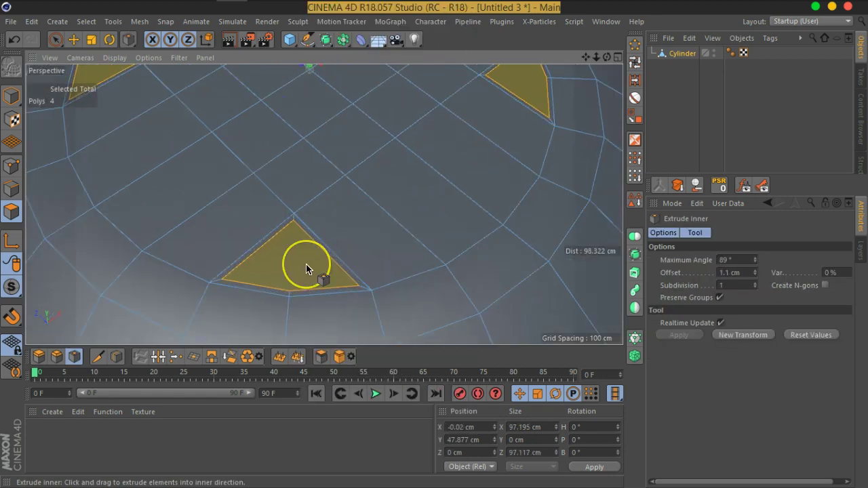
pyautogui.moveTo(339, 171)
pyautogui.keyDown('alt'); pyautogui.mouseDown()
pyautogui.moveTo(440, 287)
pyautogui.moveTo(349, 297)
pyautogui.moveTo(353, 290)
pyautogui.mouseUp(); pyautogui.keyUp('alt')
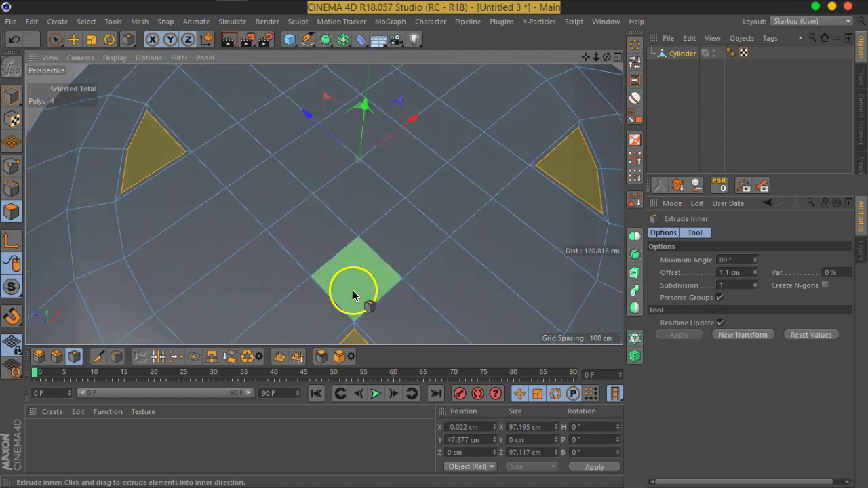
pyautogui.scroll(3, 352, 290)
pyautogui.scroll(2, 326, 256)
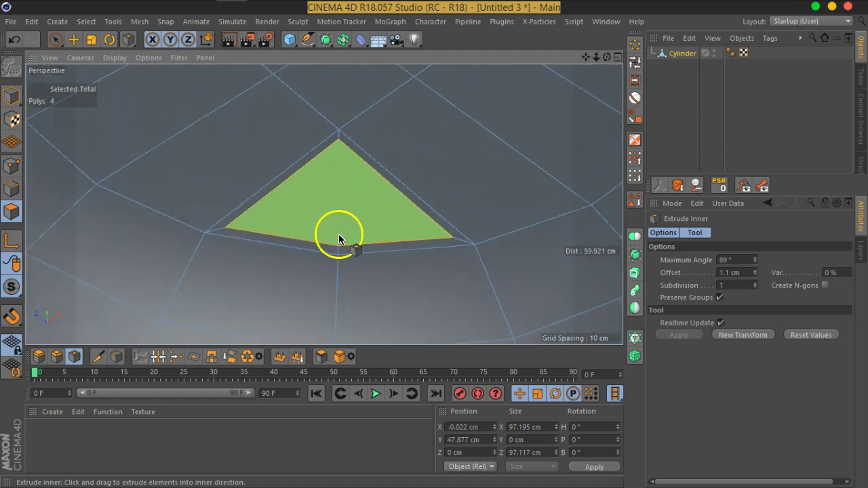
# Step: Add a second, thinner inset of about 0.71 cm to the triangles
pyautogui.moveTo(396, 246); pyautogui.dragTo(412, 241)
pyautogui.keyDown('alt'); pyautogui.moveTo(375, 227); pyautogui.dragTo(394, 248, button='right'); pyautogui.keyUp('alt')
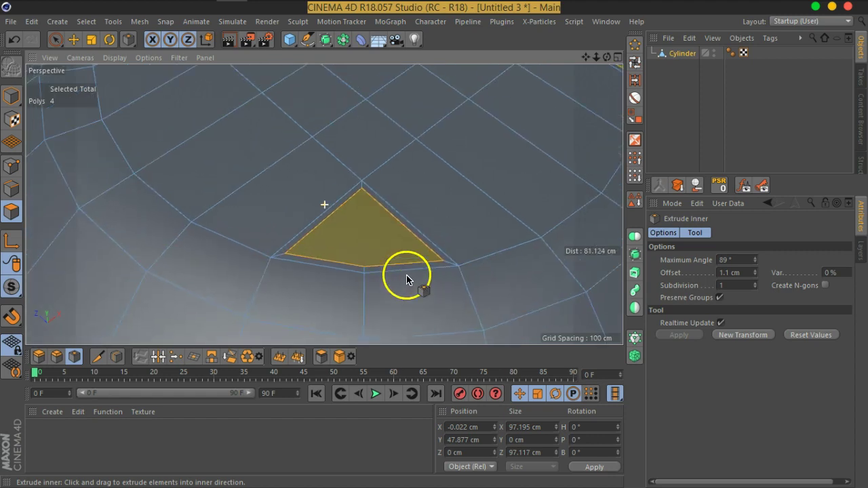
pyautogui.scroll(2, 394, 253)
pyautogui.moveTo(410, 263)
pyautogui.mouseDown()
pyautogui.moveTo(366, 251)
pyautogui.moveTo(387, 271)
pyautogui.moveTo(355, 225)
pyautogui.moveTo(429, 268)
pyautogui.mouseUp()
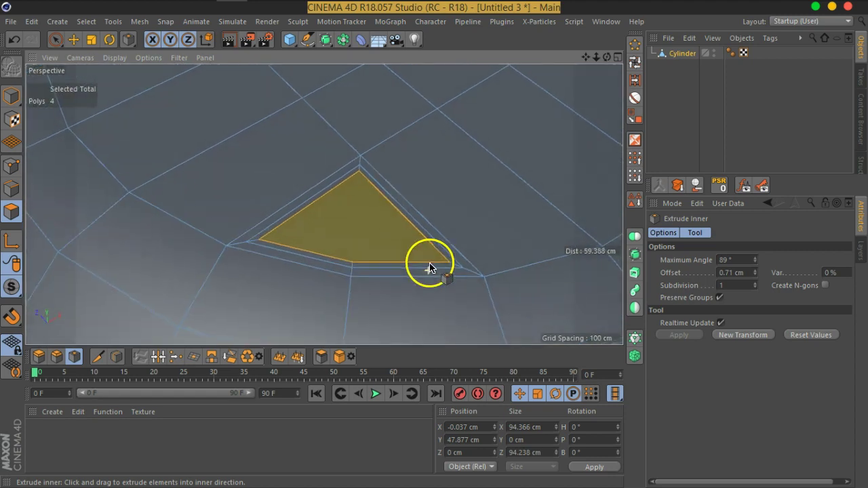
pyautogui.click(11, 167)
# Step: Loop-select the first hole's inner loop in Points mode and round it with Points to Circle
pyautogui.click(55, 39)
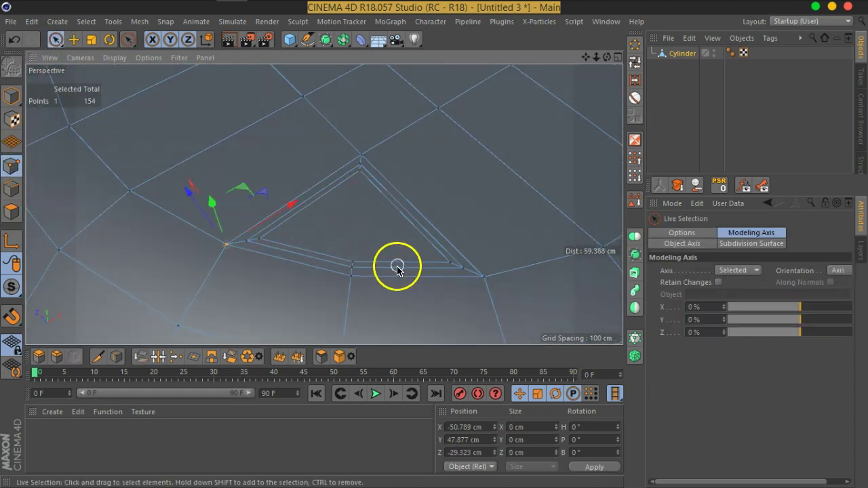
pyautogui.click(634, 68)
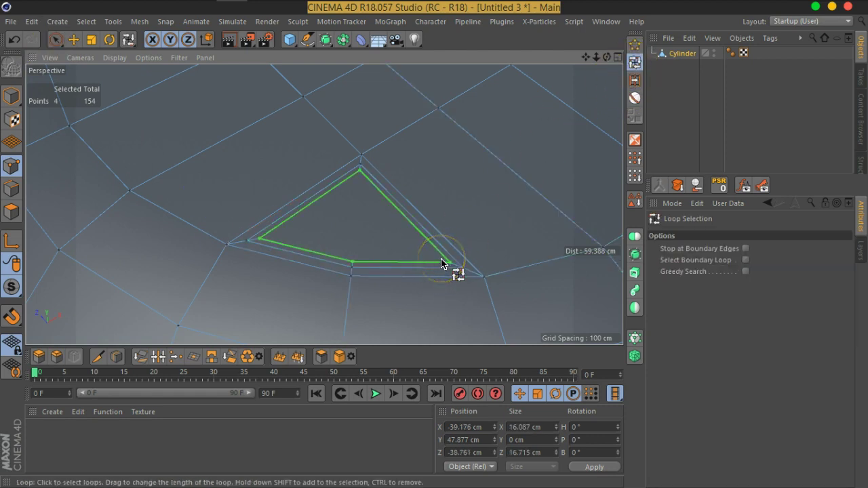
pyautogui.click(635, 51)
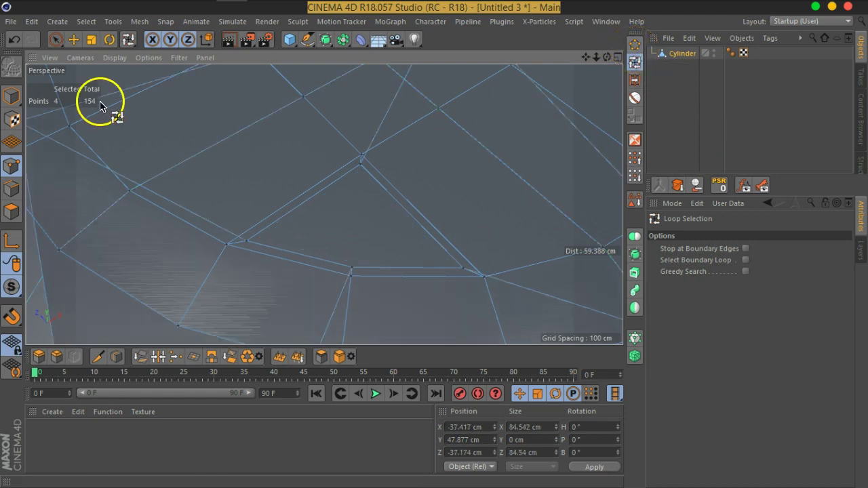
# Step: Scale the four points down into a small square about 7.6 cm across
pyautogui.click(91, 39)
pyautogui.moveTo(509, 136); pyautogui.dragTo(258, 234)
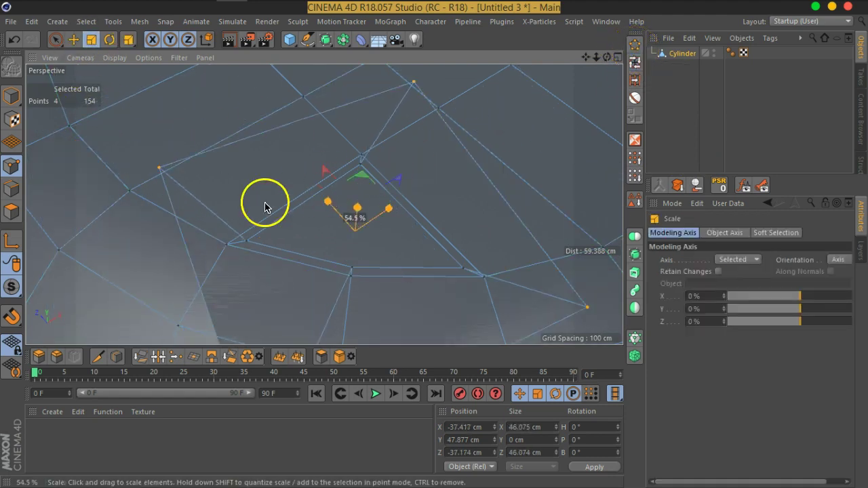
pyautogui.moveTo(454, 200); pyautogui.dragTo(86, 240)
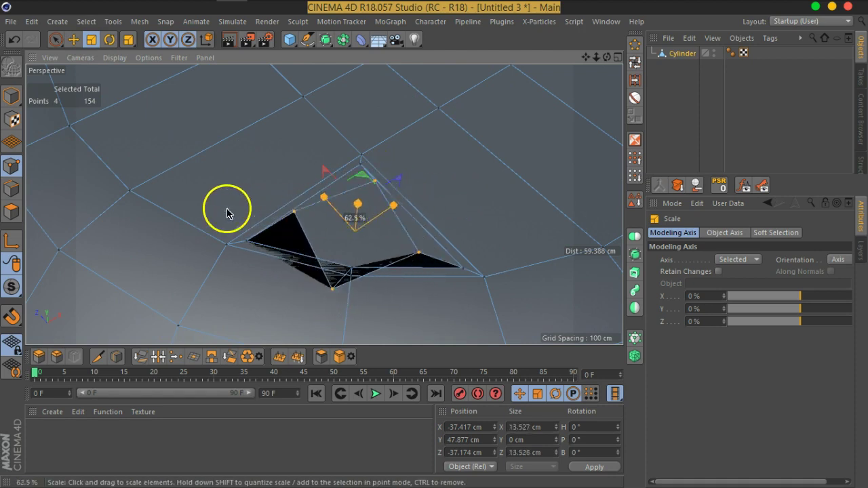
pyautogui.moveTo(457, 219)
pyautogui.keyDown('alt'); pyautogui.mouseDown()
pyautogui.moveTo(415, 248)
pyautogui.moveTo(255, 186)
pyautogui.moveTo(351, 238)
pyautogui.moveTo(397, 248)
pyautogui.moveTo(359, 227)
pyautogui.moveTo(385, 251)
pyautogui.mouseUp(); pyautogui.keyUp('alt')
pyautogui.scroll(2, 385, 250)
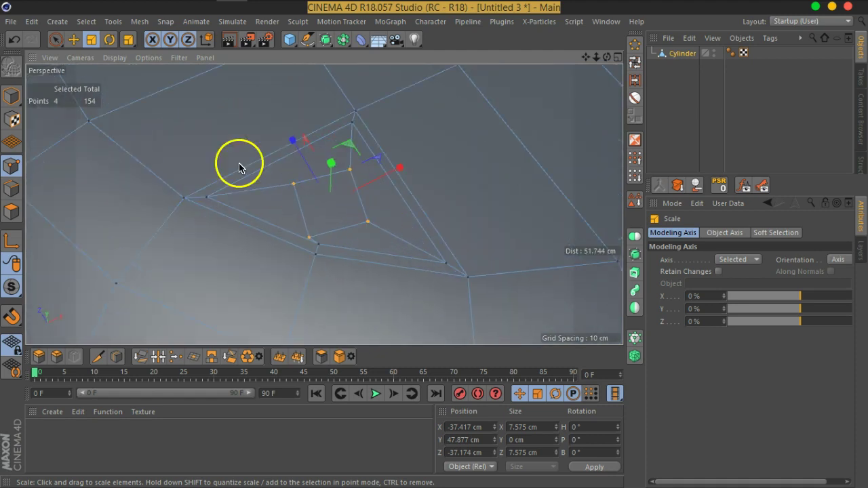
# Step: Set the Move axis orientation to Normal and nudge the small square across the surface
pyautogui.click(75, 41)
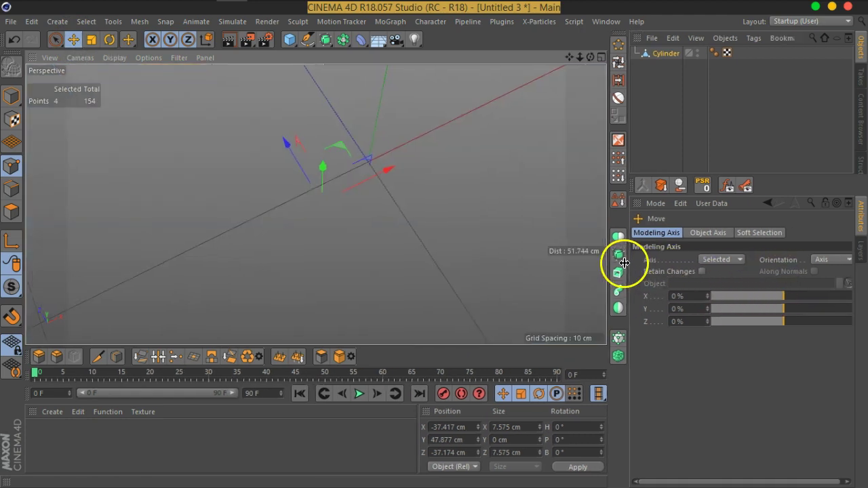
pyautogui.moveTo(644, 264); pyautogui.dragTo(609, 263)
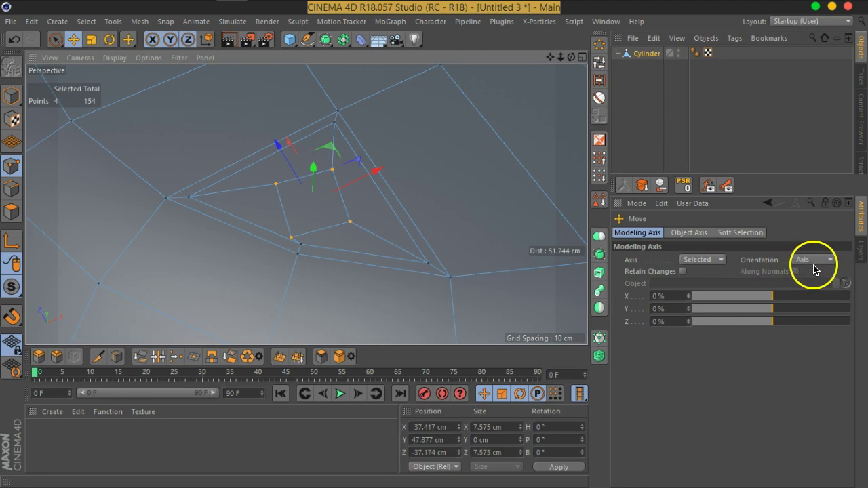
pyautogui.click(813, 261)
pyautogui.click(812, 336)
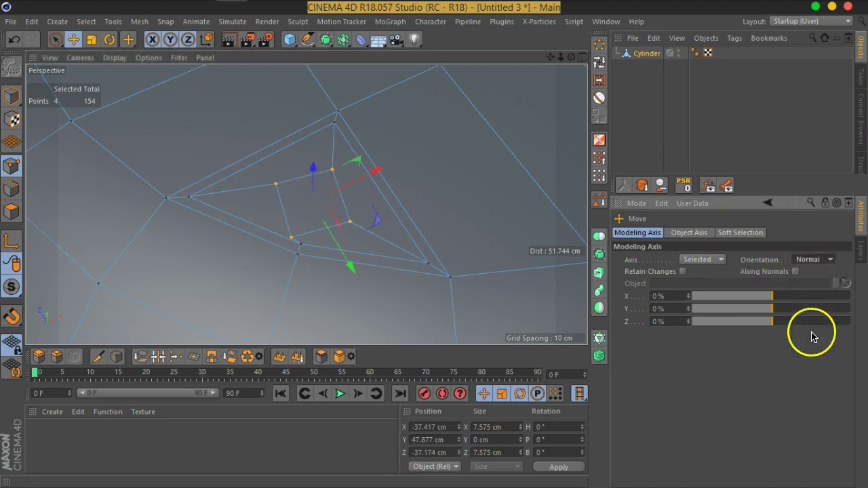
pyautogui.moveTo(377, 229); pyautogui.dragTo(377, 216)
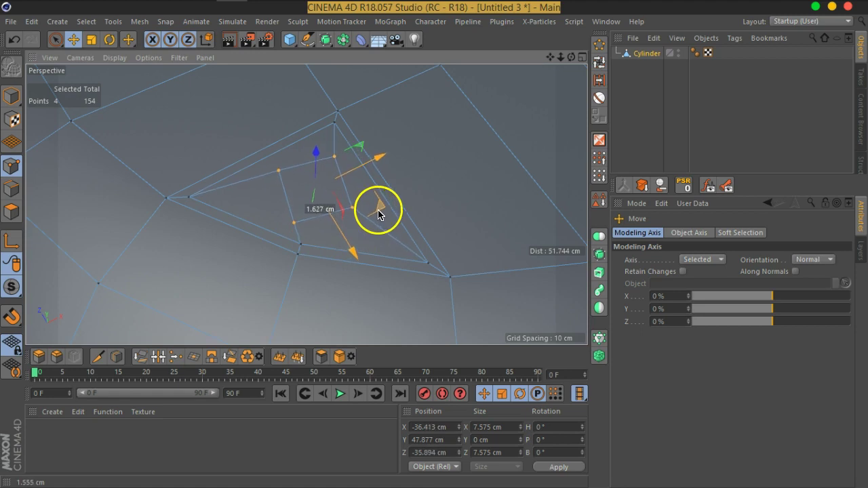
# Step: Rotate the small square about 18 degrees
pyautogui.click(109, 39)
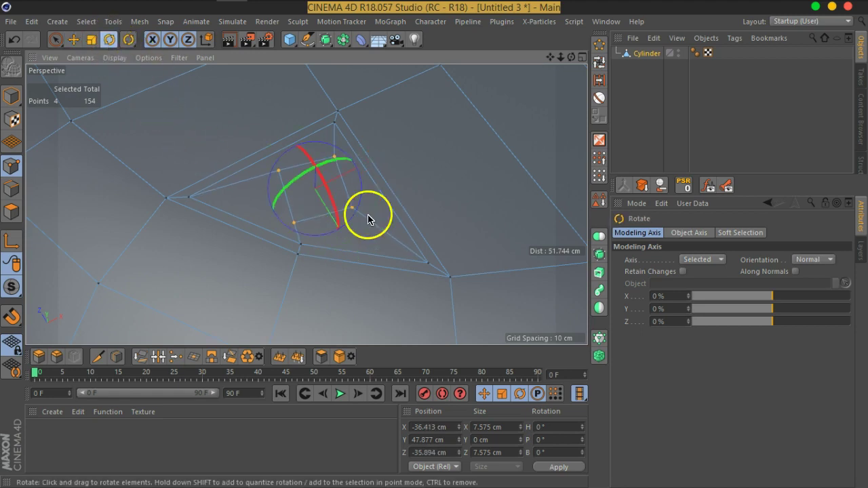
pyautogui.moveTo(309, 238); pyautogui.dragTo(325, 234)
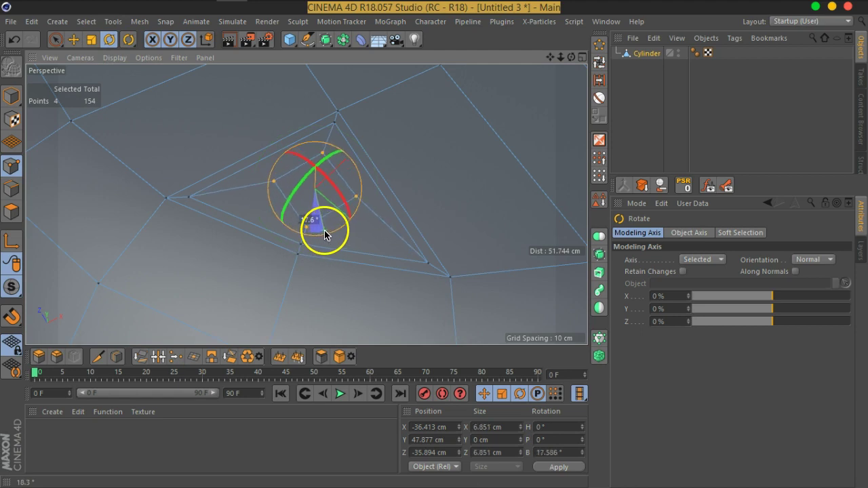
pyautogui.moveTo(443, 258)
pyautogui.keyDown('alt'); pyautogui.mouseDown()
pyautogui.moveTo(348, 207)
pyautogui.moveTo(426, 258)
pyautogui.mouseUp(); pyautogui.keyUp('alt')
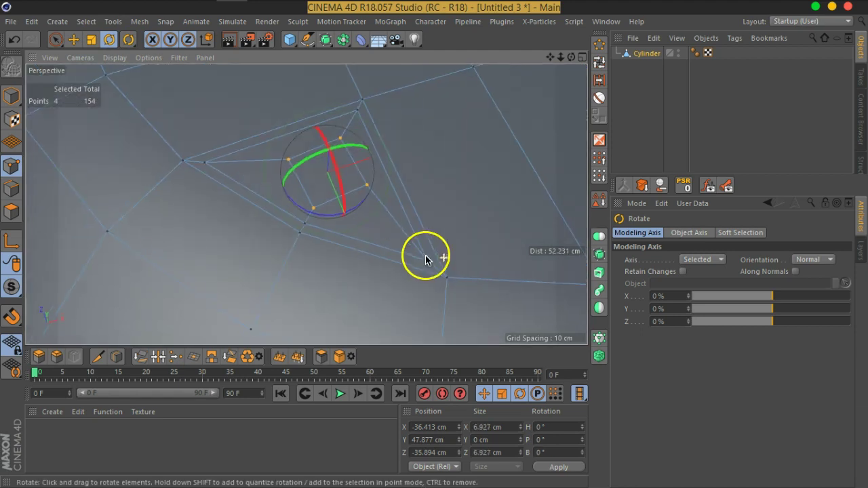
# Step: Enlarge the square slightly to roughly 8.6 cm across
pyautogui.click(90, 39)
pyautogui.moveTo(467, 178)
pyautogui.mouseDown()
pyautogui.moveTo(534, 78)
pyautogui.moveTo(522, 103)
pyautogui.mouseUp()
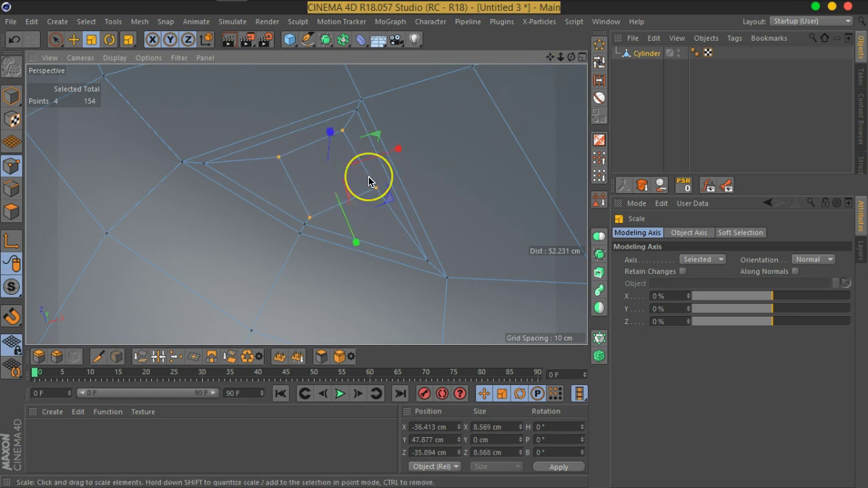
pyautogui.scroll(-3, 368, 181)
pyautogui.moveTo(369, 181)
pyautogui.keyDown('alt'); pyautogui.mouseDown()
pyautogui.moveTo(491, 147)
pyautogui.moveTo(292, 180)
pyautogui.mouseUp(); pyautogui.keyUp('alt')
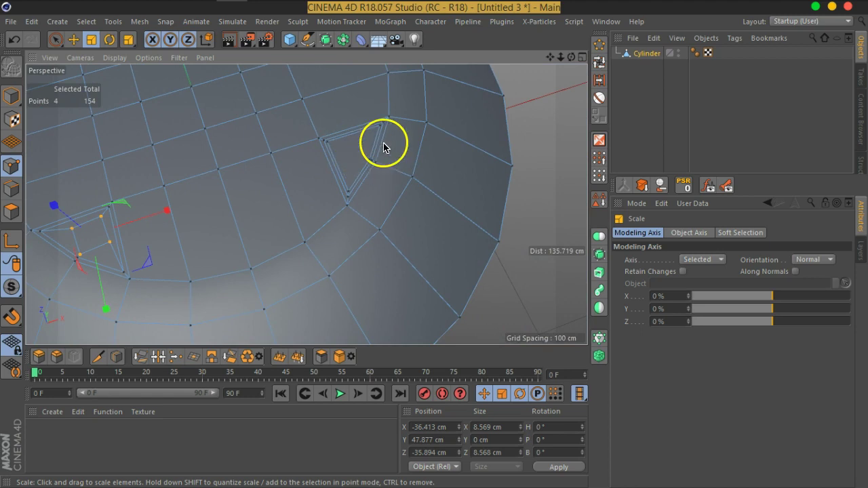
pyautogui.scroll(3, 384, 147)
pyautogui.scroll(2, 368, 136)
# Step: Loop-select the second hole's inner loop, round it to a circle and shrink it into a small square
pyautogui.press('u')
pyautogui.press('l')
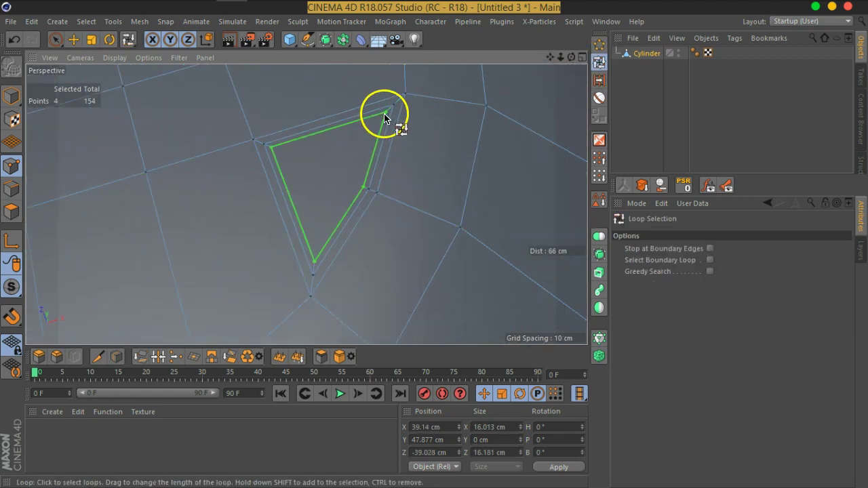
pyautogui.click(600, 46)
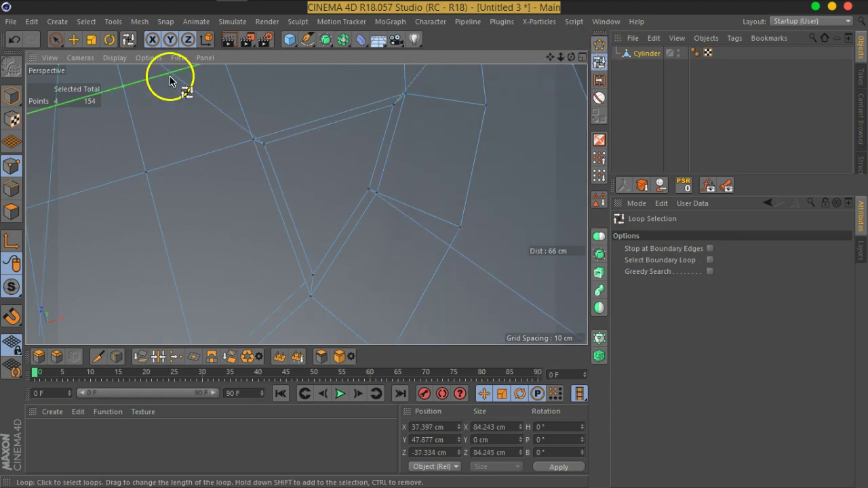
pyautogui.click(92, 39)
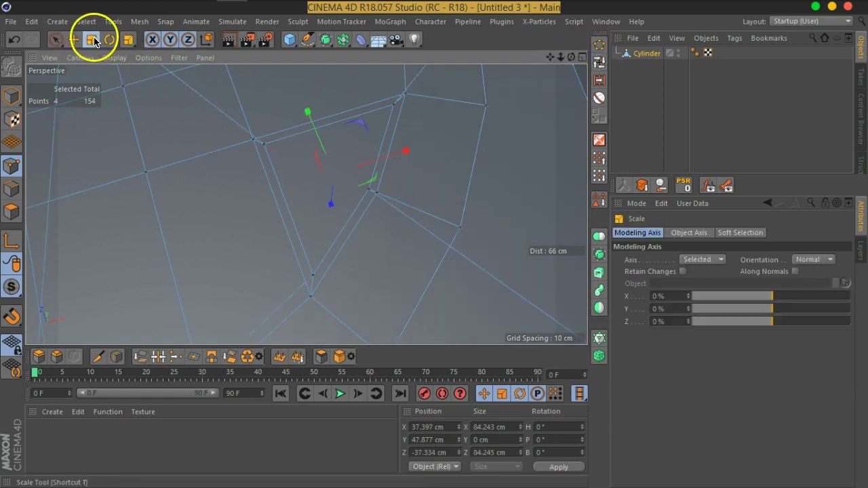
pyautogui.moveTo(524, 155); pyautogui.dragTo(184, 296)
pyautogui.scroll(3, 346, 184)
# Step: Shift the square, rotate it about 14 degrees and enlarge it to about 8.3 cm
pyautogui.click(73, 39)
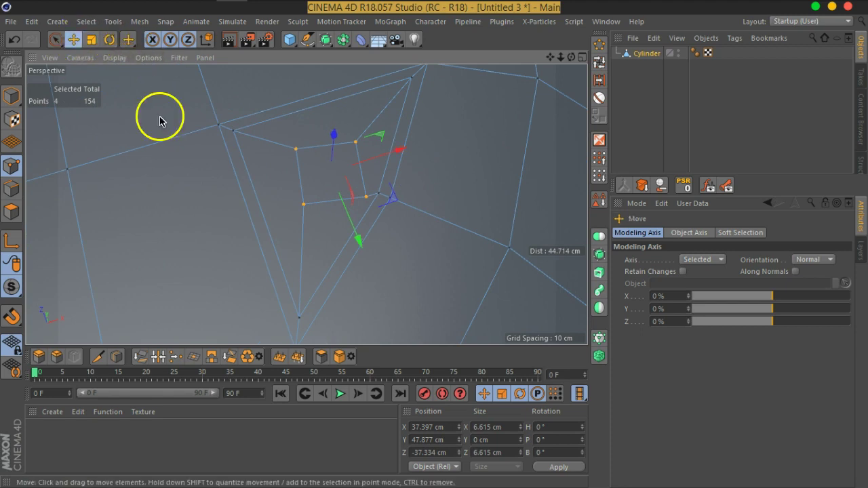
pyautogui.moveTo(393, 196); pyautogui.dragTo(374, 190)
pyautogui.click(109, 39)
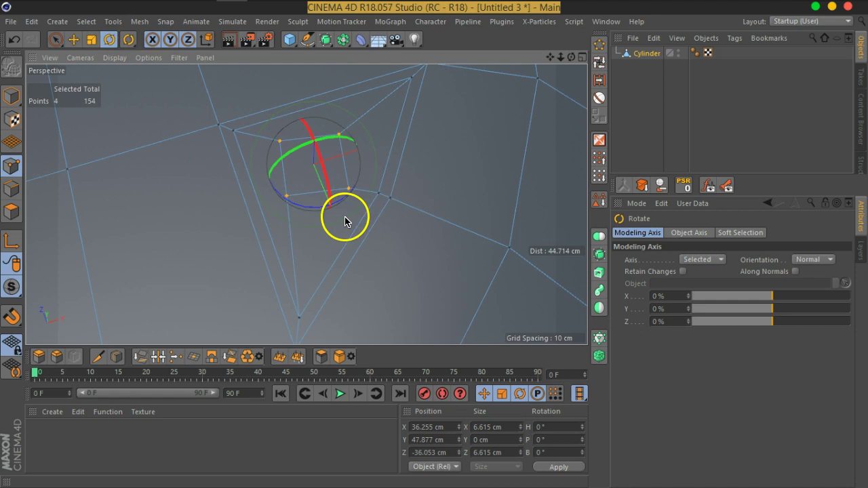
pyautogui.moveTo(304, 208); pyautogui.dragTo(320, 212)
pyautogui.click(91, 39)
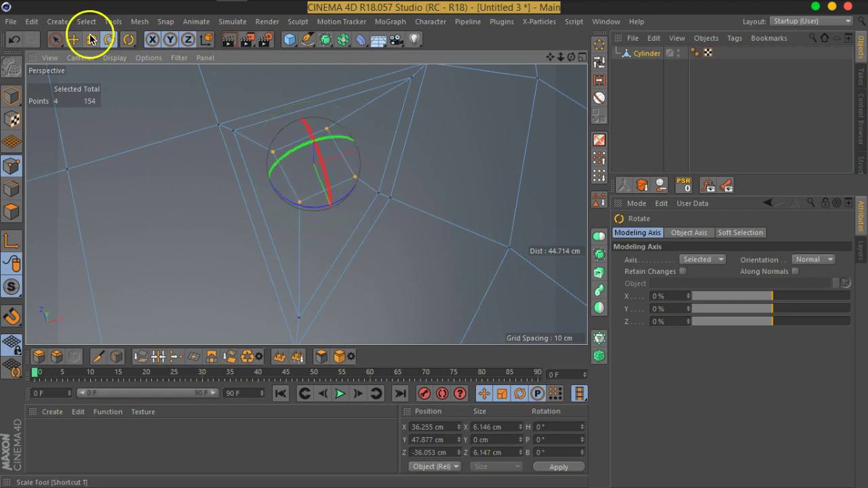
pyautogui.moveTo(186, 176)
pyautogui.mouseDown()
pyautogui.moveTo(242, 42)
pyautogui.moveTo(252, 27)
pyautogui.moveTo(265, 39)
pyautogui.mouseUp()
pyautogui.scroll(-2, 312, 158)
pyautogui.scroll(-2, 311, 164)
pyautogui.moveTo(308, 136)
pyautogui.keyDown('alt'); pyautogui.mouseDown()
pyautogui.moveTo(358, 126)
pyautogui.moveTo(391, 258)
pyautogui.moveTo(373, 224)
pyautogui.mouseUp(); pyautogui.keyUp('alt')
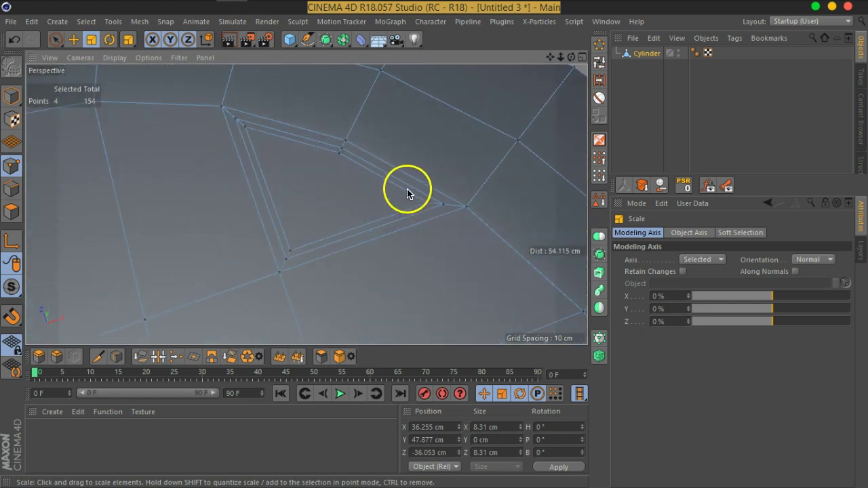
# Step: Loop-select the third hole's inner loop and shrink it into a small square
pyautogui.click(599, 65)
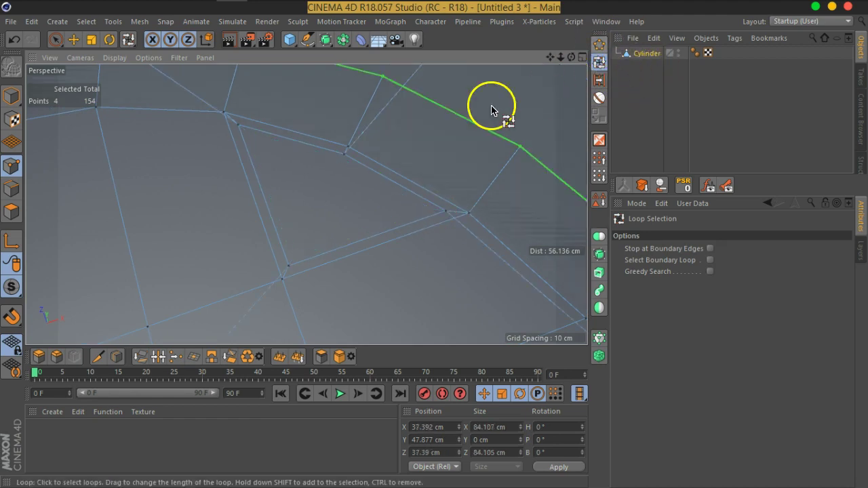
pyautogui.click(92, 39)
pyautogui.moveTo(316, 204)
pyautogui.mouseDown()
pyautogui.moveTo(402, 188)
pyautogui.moveTo(306, 215)
pyautogui.mouseUp()
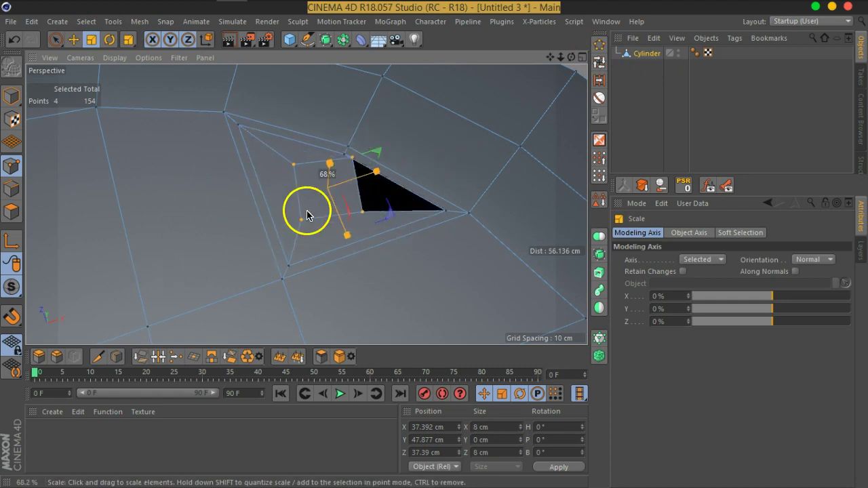
# Step: Shift the square about 1.8 cm and rotate it roughly 9 degrees
pyautogui.click(74, 40)
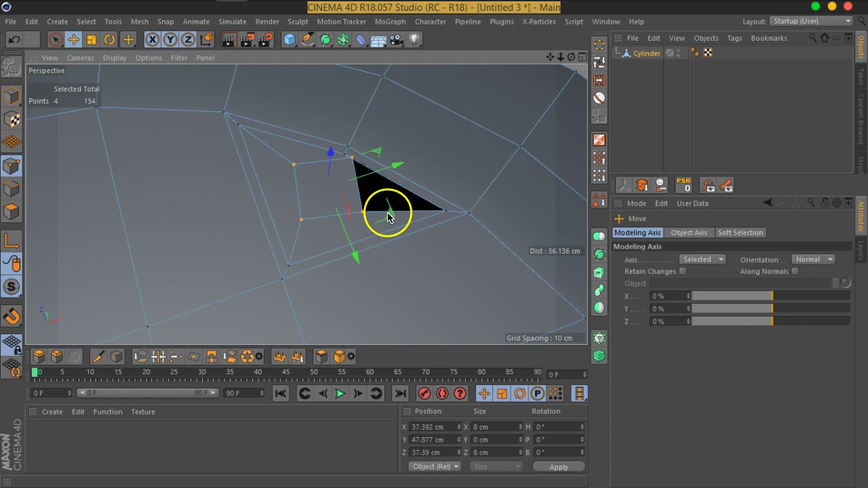
pyautogui.moveTo(388, 217); pyautogui.dragTo(374, 226)
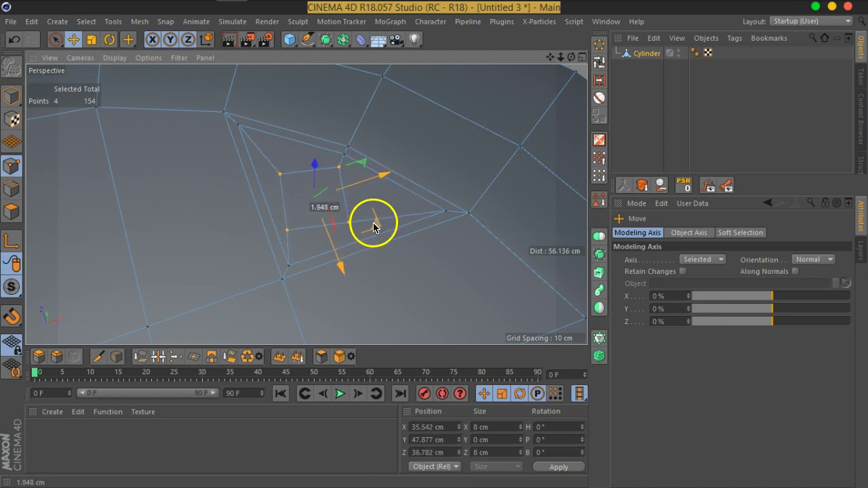
pyautogui.click(109, 39)
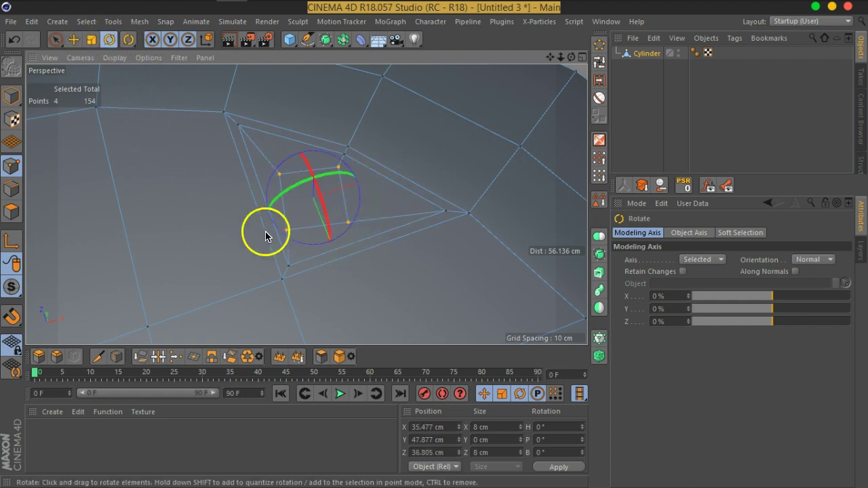
pyautogui.moveTo(311, 252); pyautogui.dragTo(332, 188)
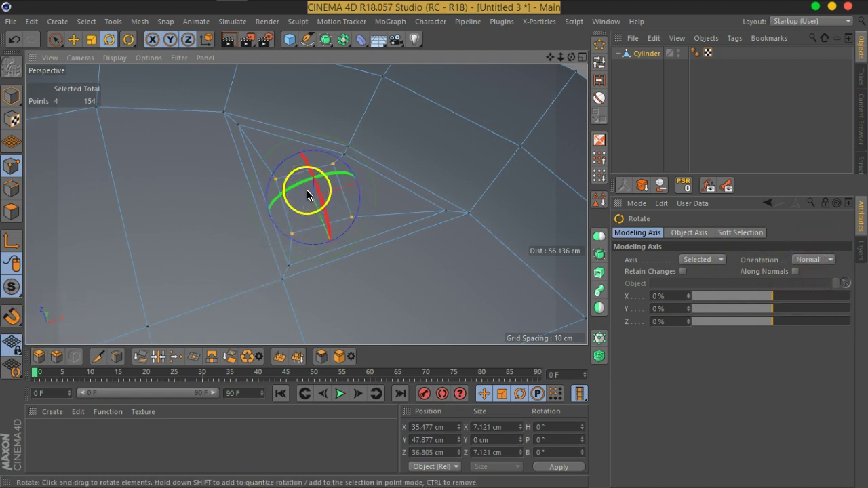
pyautogui.moveTo(315, 248); pyautogui.dragTo(315, 249)
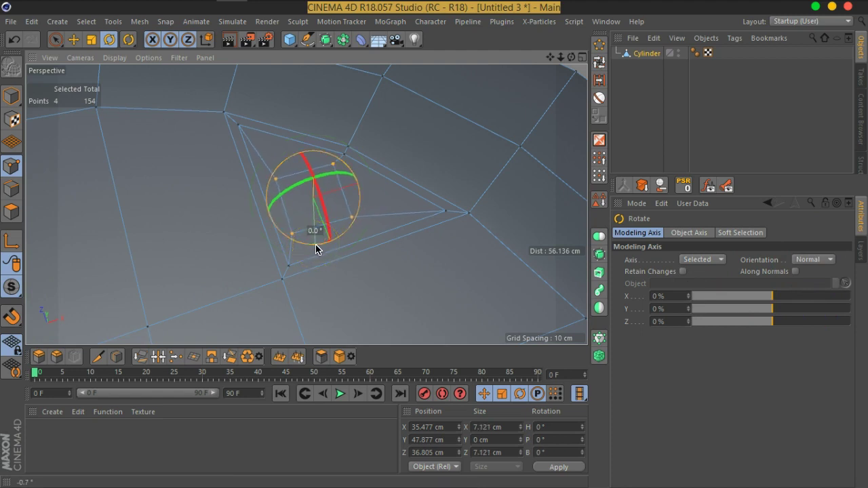
# Step: Enlarge the square to about 108%, roughly 8.1 cm across
pyautogui.click(91, 39)
pyautogui.moveTo(407, 275)
pyautogui.mouseDown()
pyautogui.moveTo(430, 233)
pyautogui.moveTo(413, 211)
pyautogui.mouseUp()
pyautogui.scroll(-3, 253, 193)
pyautogui.keyDown('alt'); pyautogui.moveTo(287, 238); pyautogui.dragTo(450, 190); pyautogui.keyUp('alt')
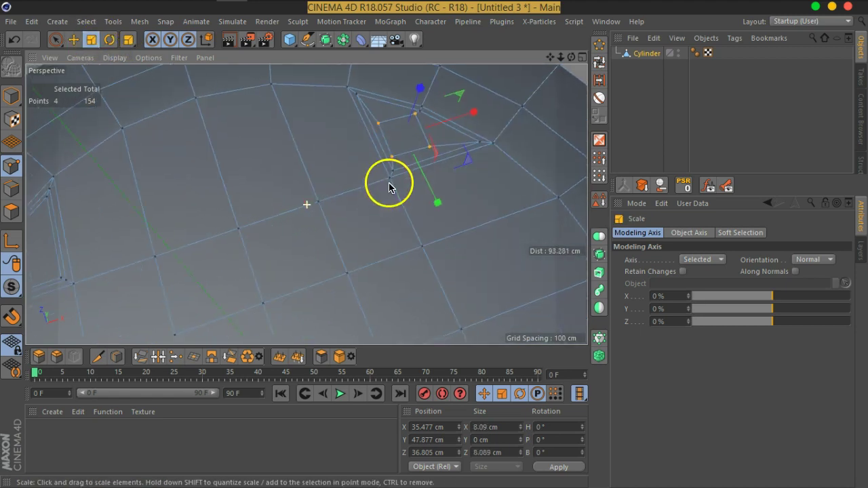
# Step: Loop-select the fourth hole's inner loop and scale it down into a small square
pyautogui.click(600, 62)
pyautogui.click(188, 198)
pyautogui.moveTo(287, 226)
pyautogui.keyDown('alt'); pyautogui.mouseDown()
pyautogui.moveTo(170, 222)
pyautogui.moveTo(356, 194)
pyautogui.mouseUp(); pyautogui.keyUp('alt')
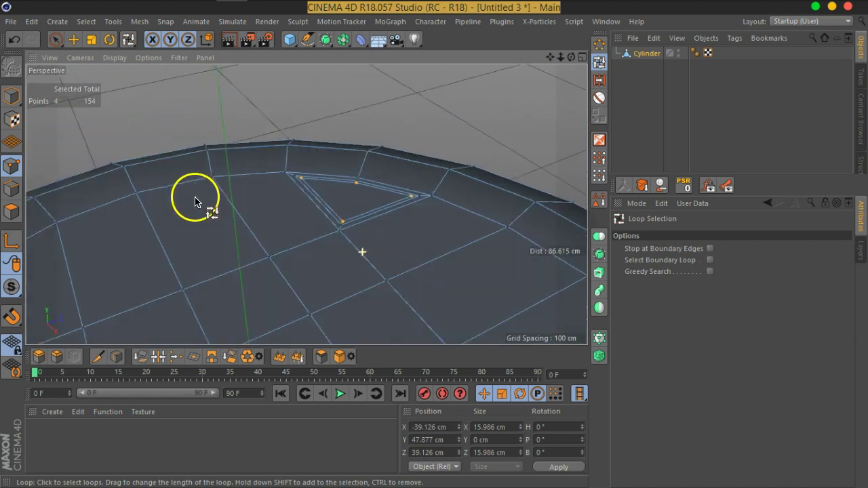
pyautogui.moveTo(356, 195)
pyautogui.keyDown('alt'); pyautogui.mouseDown(button='right')
pyautogui.moveTo(368, 212)
pyautogui.moveTo(406, 177)
pyautogui.mouseUp(button='right'); pyautogui.keyUp('alt')
pyautogui.click(598, 43)
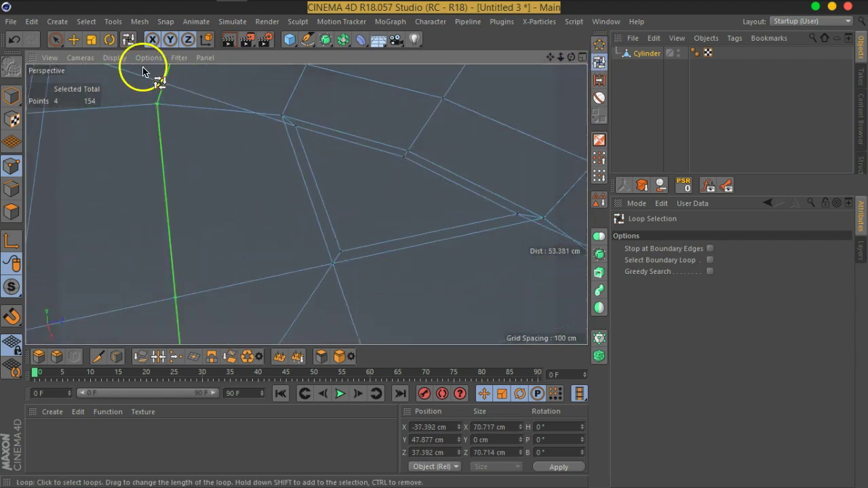
pyautogui.click(91, 39)
pyautogui.moveTo(531, 148); pyautogui.dragTo(410, 269)
pyautogui.moveTo(518, 173)
pyautogui.mouseDown()
pyautogui.moveTo(194, 271)
pyautogui.moveTo(252, 248)
pyautogui.moveTo(243, 252)
pyautogui.mouseUp()
# Step: Move the square about 2.1 cm until the flipped black faces disappear
pyautogui.click(74, 39)
pyautogui.keyDown('alt'); pyautogui.moveTo(441, 170); pyautogui.dragTo(419, 215); pyautogui.keyUp('alt')
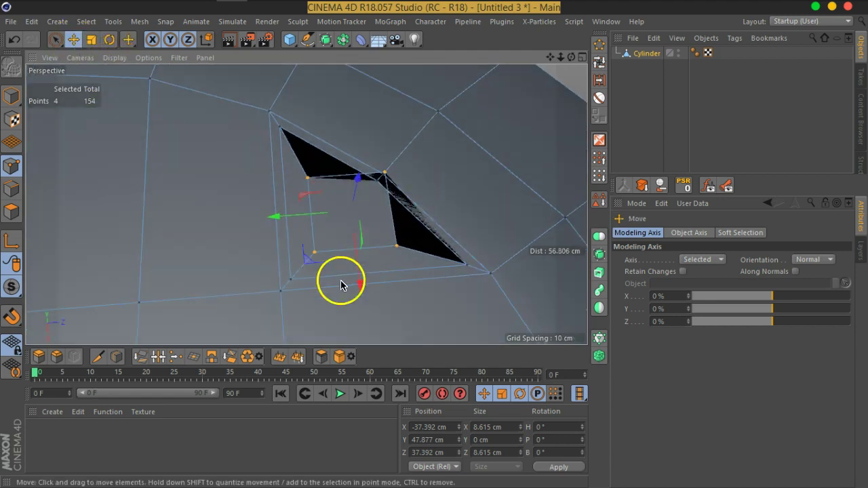
pyautogui.moveTo(306, 258); pyautogui.dragTo(294, 284)
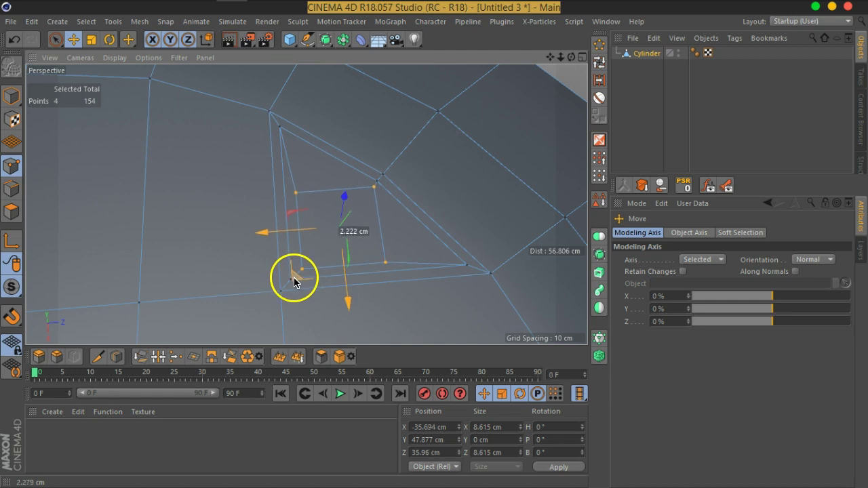
pyautogui.click(219, 280)
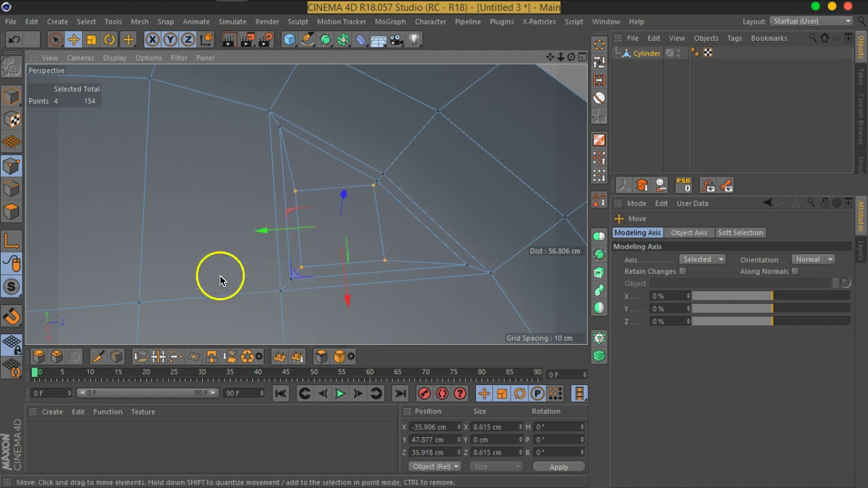
# Step: Switch to Polygon mode with the view looking down on the cylinder top
pyautogui.click(15, 216)
pyautogui.scroll(-3, 135, 235)
pyautogui.scroll(-2, 277, 257)
pyautogui.moveTo(301, 284)
pyautogui.keyDown('alt'); pyautogui.mouseDown()
pyautogui.moveTo(404, 160)
pyautogui.moveTo(387, 183)
pyautogui.moveTo(403, 182)
pyautogui.moveTo(416, 198)
pyautogui.moveTo(457, 184)
pyautogui.mouseUp(); pyautogui.keyUp('alt')
pyautogui.scroll(3, 430, 210)
pyautogui.scroll(3, 430, 210)
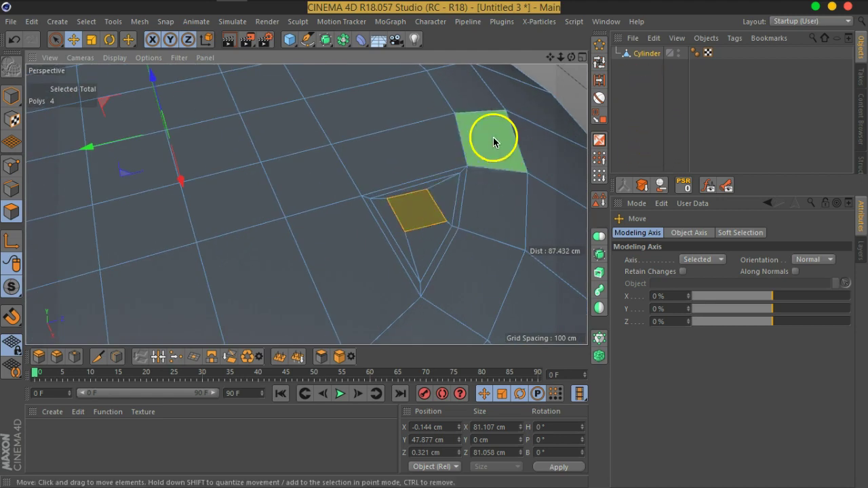
# Step: Add a Subdivision Surface parenting the Cylinder and switch it off
pyautogui.click(328, 49)
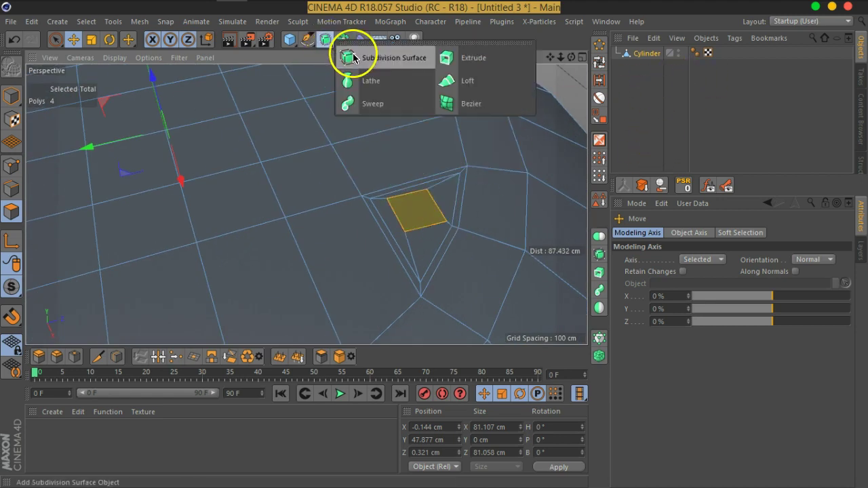
pyautogui.click(354, 58)
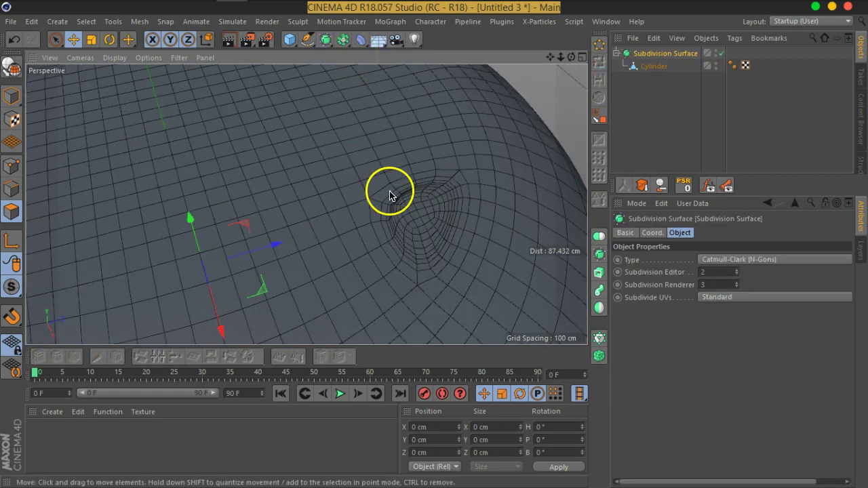
pyautogui.click(722, 55)
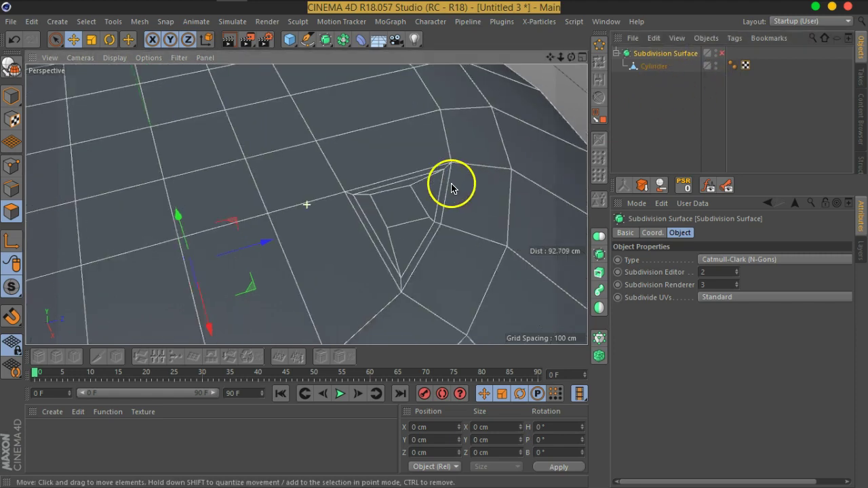
pyautogui.click(654, 66)
pyautogui.scroll(2, 384, 217)
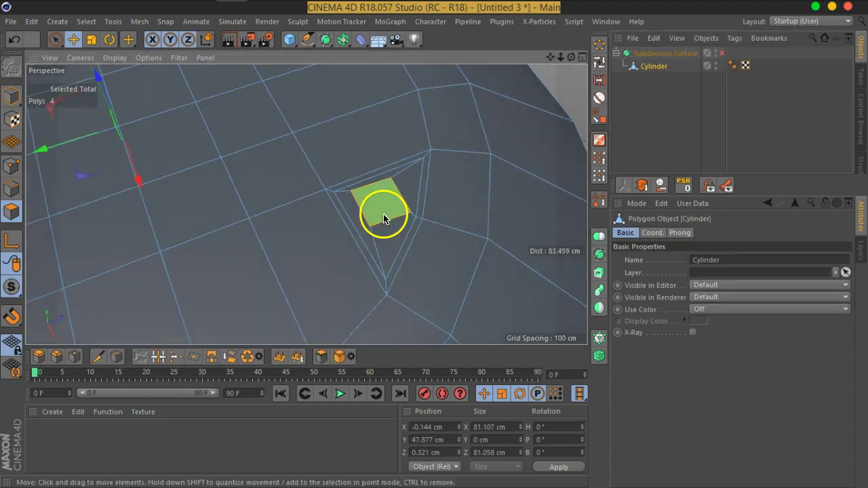
pyautogui.scroll(2, 387, 209)
# Step: Extrude Inner the four square faces by a small 0.13 cm offset
pyautogui.rightClick(385, 213)
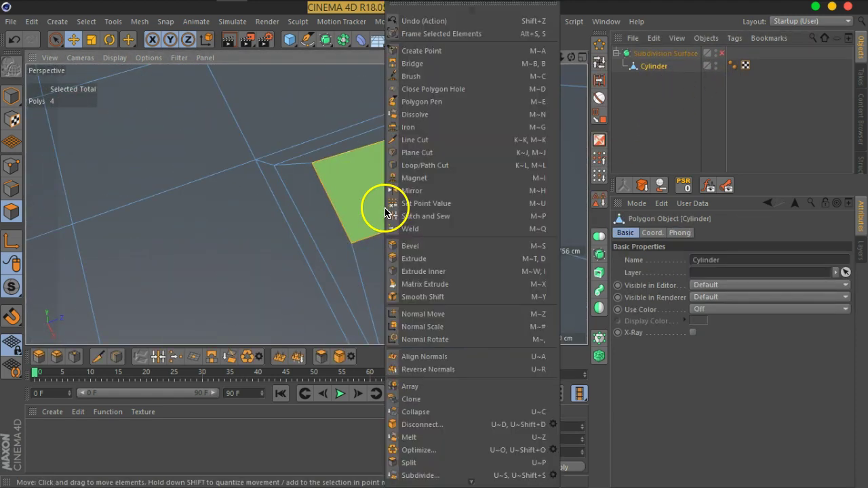
pyautogui.click(435, 271)
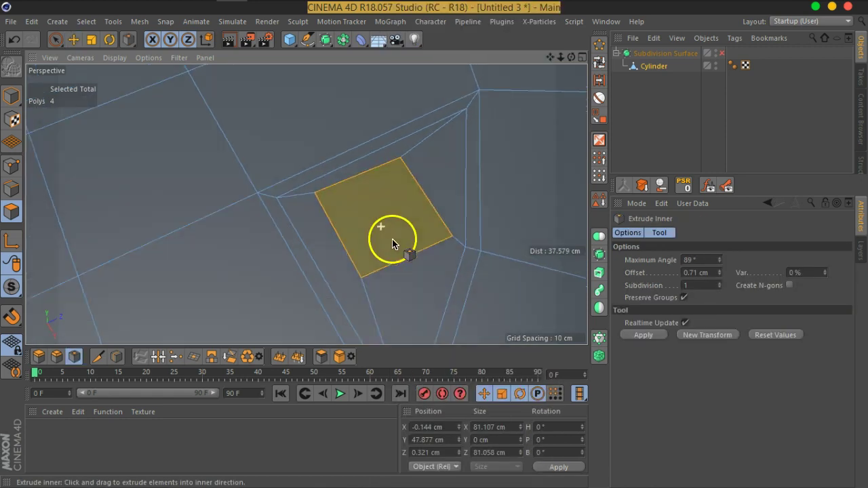
pyautogui.scroll(2, 391, 244)
pyautogui.moveTo(438, 239); pyautogui.dragTo(388, 231)
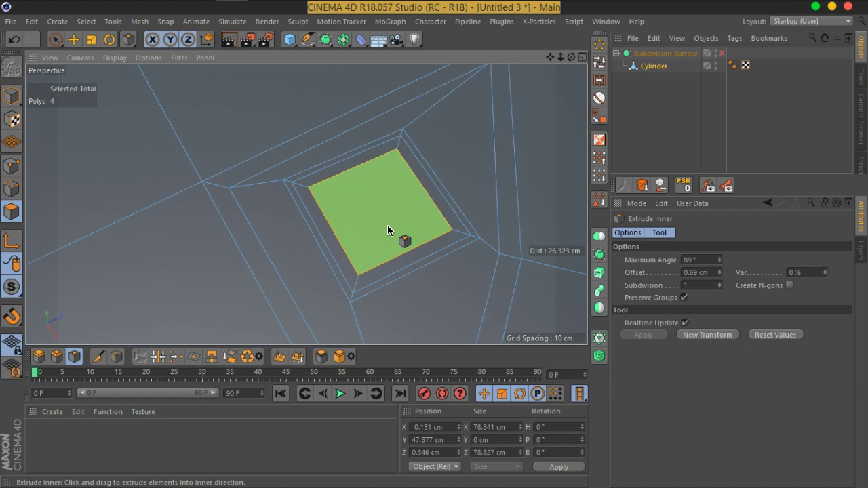
pyautogui.moveTo(400, 231); pyautogui.dragTo(386, 228)
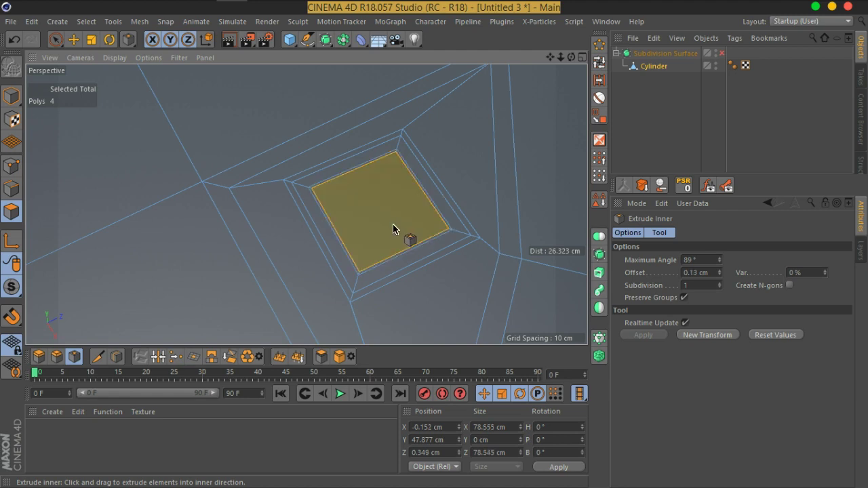
# Step: Return to the Move tool and orbit to inspect the cylinder top's rim
pyautogui.click(74, 40)
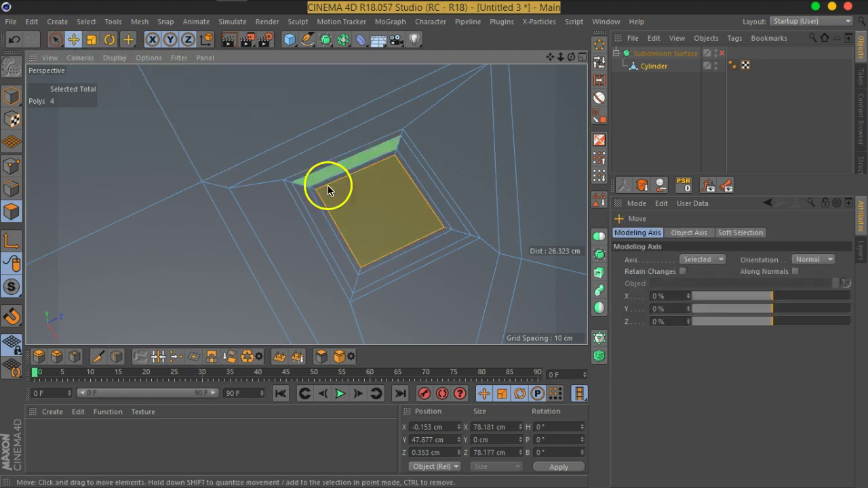
pyautogui.scroll(-3, 312, 208)
pyautogui.scroll(-3, 312, 210)
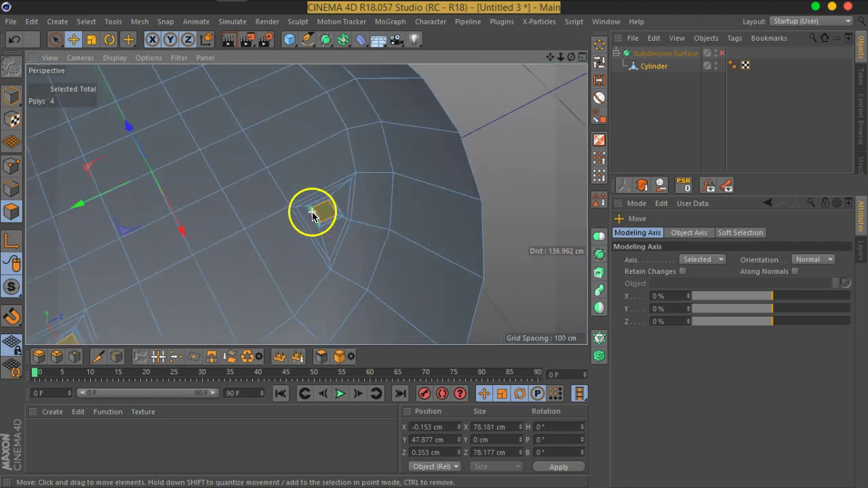
pyautogui.scroll(-2, 253, 229)
pyautogui.scroll(-2, 343, 233)
pyautogui.moveTo(343, 232)
pyautogui.keyDown('alt'); pyautogui.mouseDown()
pyautogui.moveTo(356, 240)
pyautogui.moveTo(387, 179)
pyautogui.moveTo(384, 217)
pyautogui.mouseUp(); pyautogui.keyUp('alt')
pyautogui.scroll(2, 345, 194)
pyautogui.scroll(3, 346, 219)
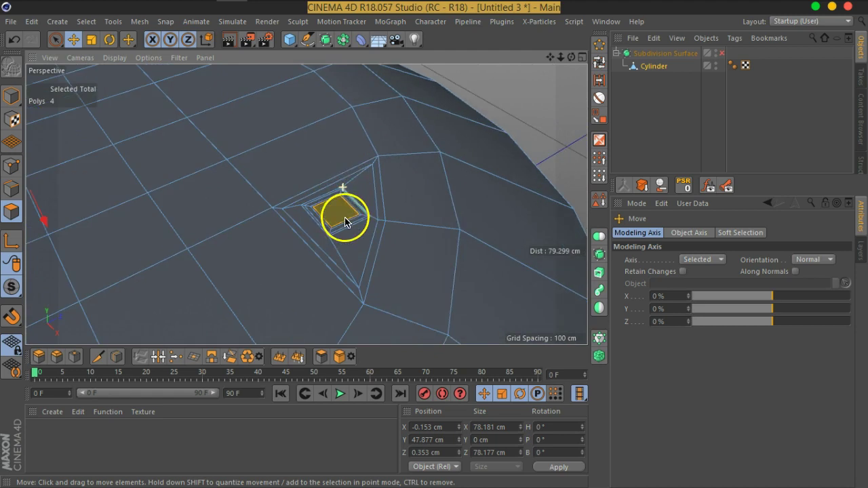
pyautogui.scroll(3, 346, 219)
# Step: Extrude the square faces downward with a negative offset to recess the holes
pyautogui.click(39, 356)
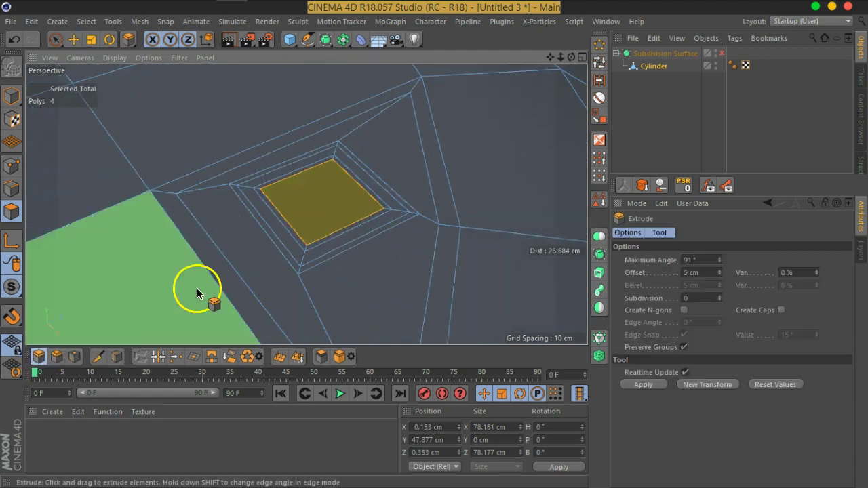
pyautogui.scroll(1, 324, 221)
pyautogui.scroll(2, 325, 222)
pyautogui.moveTo(340, 219); pyautogui.dragTo(226, 246)
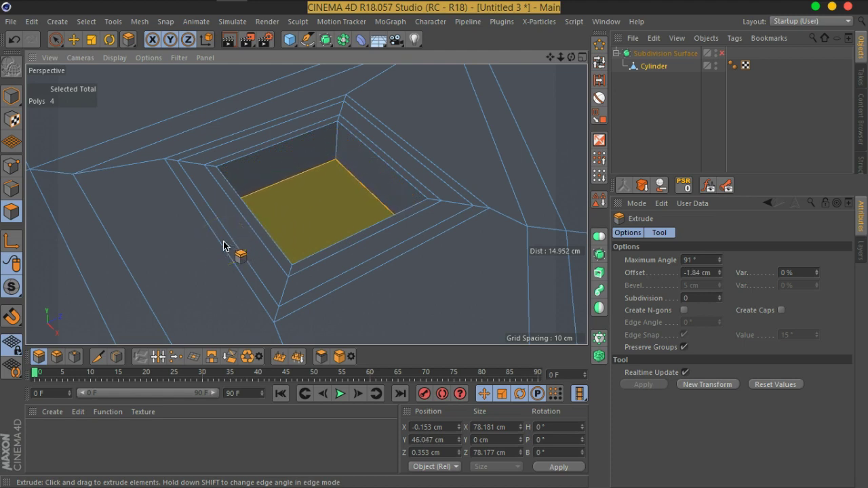
pyautogui.moveTo(225, 246)
pyautogui.mouseDown()
pyautogui.moveTo(204, 248)
pyautogui.moveTo(301, 252)
pyautogui.moveTo(320, 238)
pyautogui.moveTo(339, 243)
pyautogui.moveTo(178, 257)
pyautogui.mouseUp()
# Step: Inset the hole bottoms by 0.25 cm and extrude them deeper for an inner tier
pyautogui.rightClick(319, 237)
pyautogui.click(381, 271)
pyautogui.rightClick(336, 242)
pyautogui.click(358, 253)
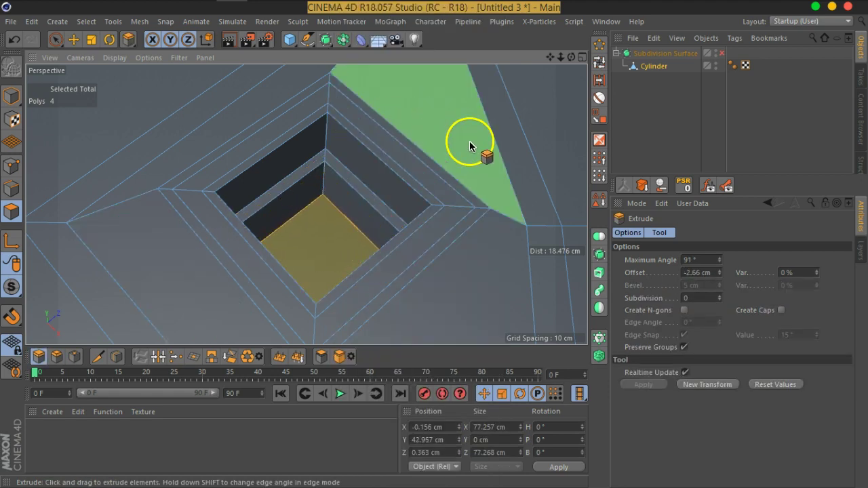
pyautogui.click(673, 106)
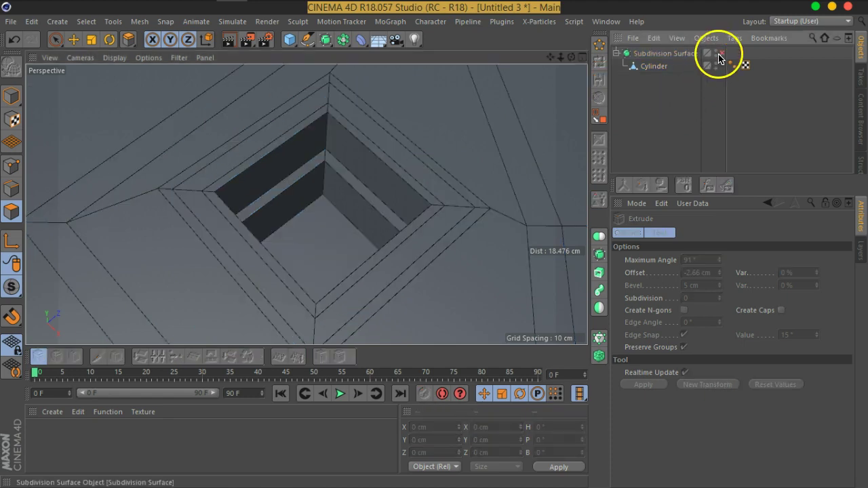
pyautogui.click(720, 54)
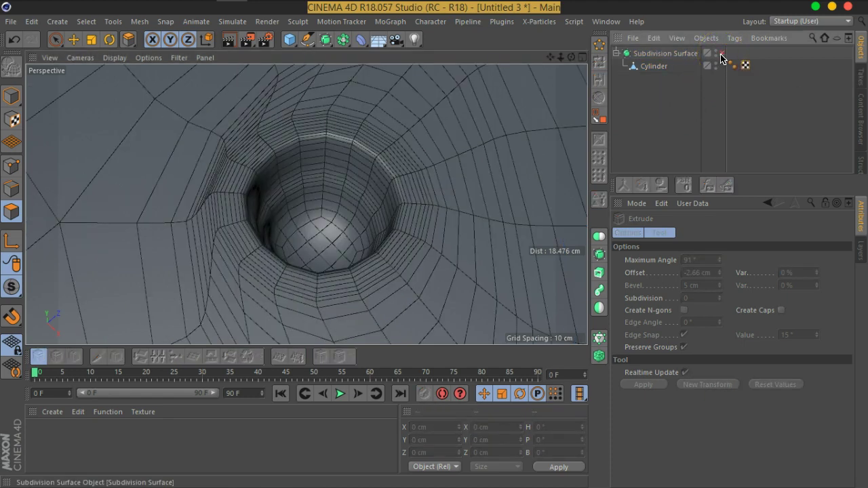
pyautogui.click(720, 54)
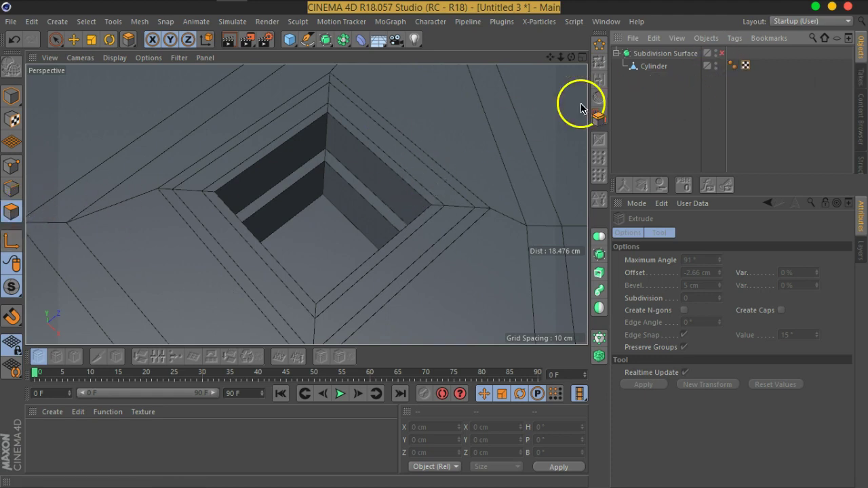
pyautogui.click(654, 65)
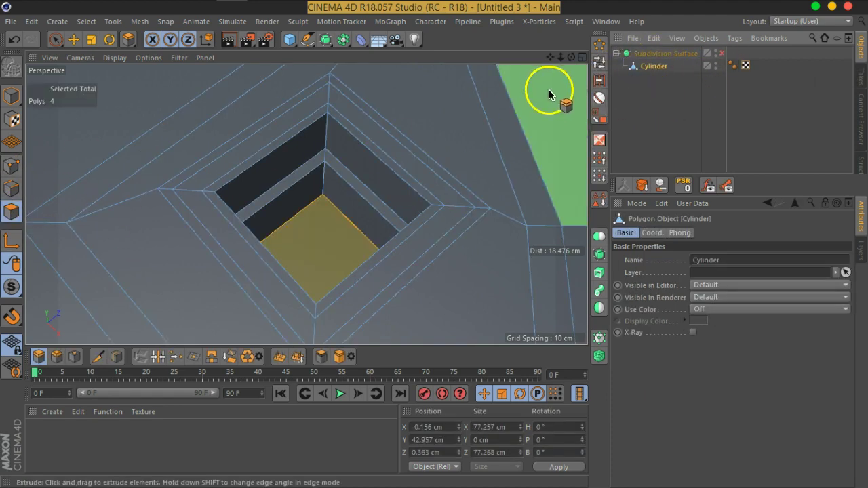
pyautogui.click(598, 64)
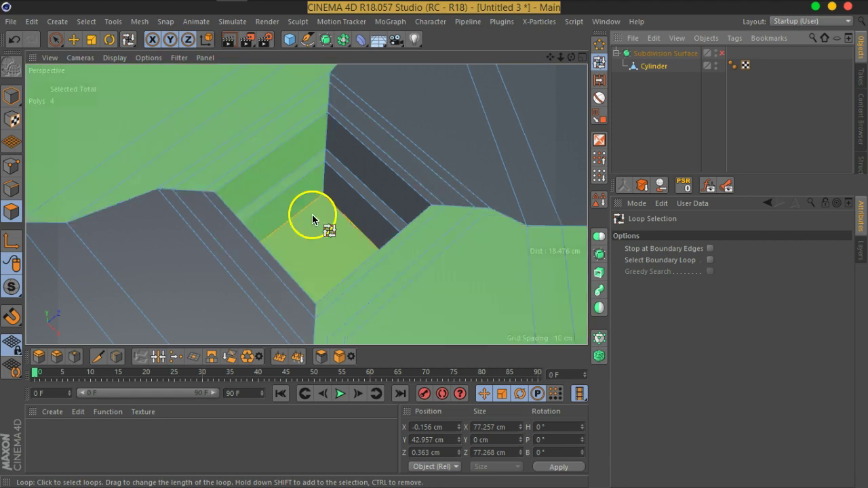
pyautogui.click(56, 39)
pyautogui.scroll(2, 203, 130)
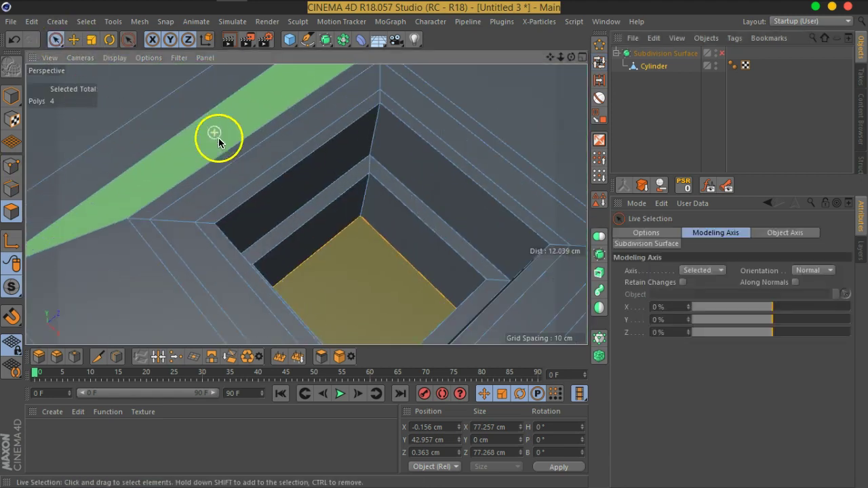
pyautogui.scroll(2, 218, 138)
pyautogui.scroll(-5, 264, 168)
pyautogui.scroll(-3, 285, 203)
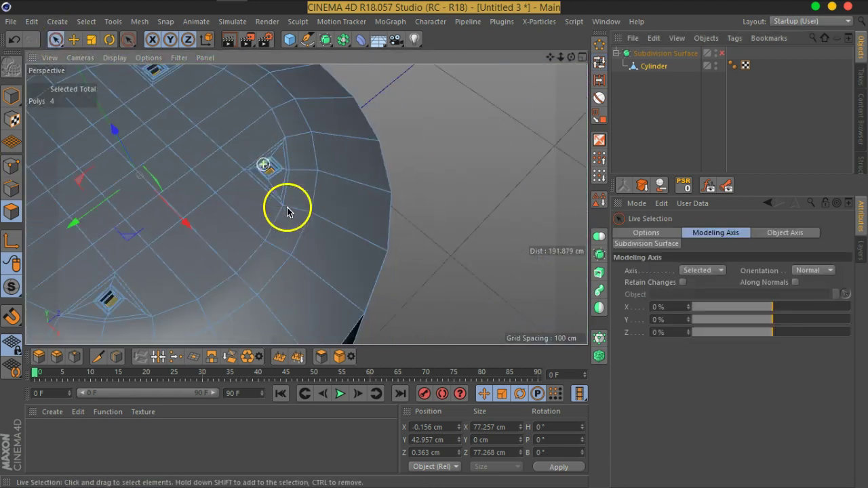
pyautogui.moveTo(281, 198)
pyautogui.keyDown('alt'); pyautogui.mouseDown()
pyautogui.moveTo(402, 188)
pyautogui.moveTo(349, 194)
pyautogui.moveTo(426, 233)
pyautogui.moveTo(456, 195)
pyautogui.moveTo(413, 199)
pyautogui.moveTo(418, 207)
pyautogui.moveTo(332, 225)
pyautogui.moveTo(299, 242)
pyautogui.moveTo(407, 246)
pyautogui.moveTo(305, 252)
pyautogui.mouseUp(); pyautogui.keyUp('alt')
# Step: Add symmetrical loop cuts on the cylinder's side, slid to about 93% near top and bottom
pyautogui.click(115, 357)
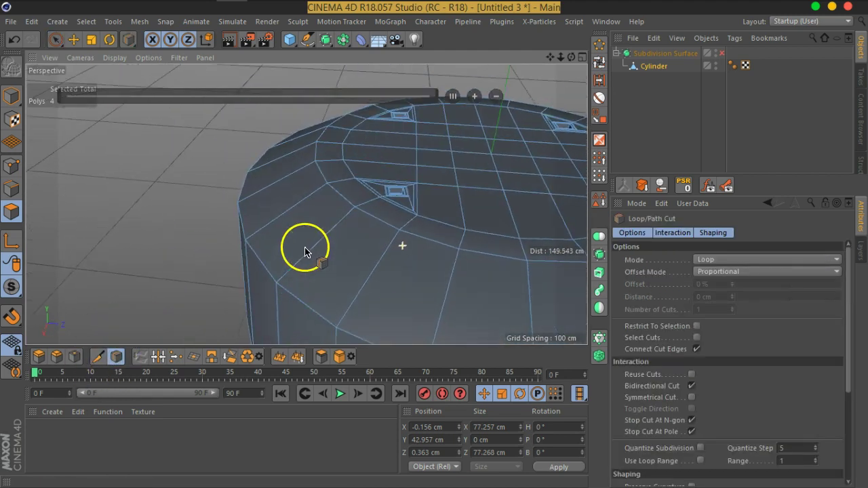
pyautogui.click(690, 398)
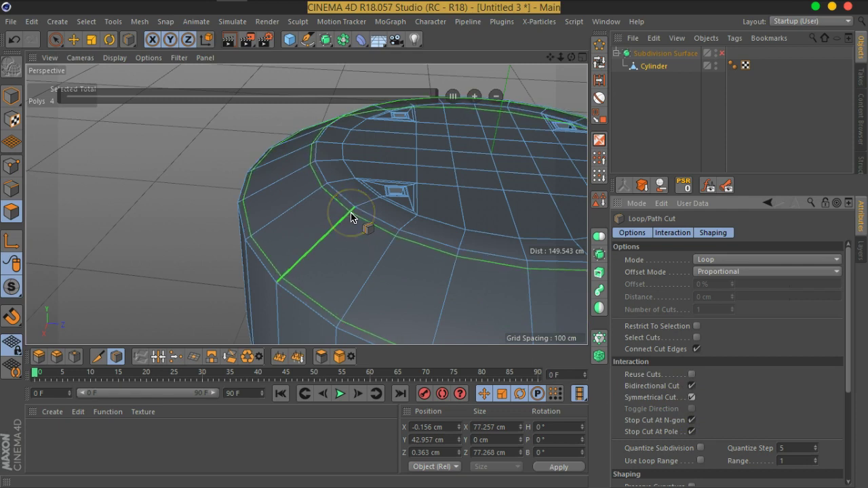
pyautogui.click(352, 217)
pyautogui.moveTo(381, 269)
pyautogui.keyDown('alt'); pyautogui.mouseDown()
pyautogui.moveTo(452, 146)
pyautogui.moveTo(352, 188)
pyautogui.mouseUp(); pyautogui.keyUp('alt')
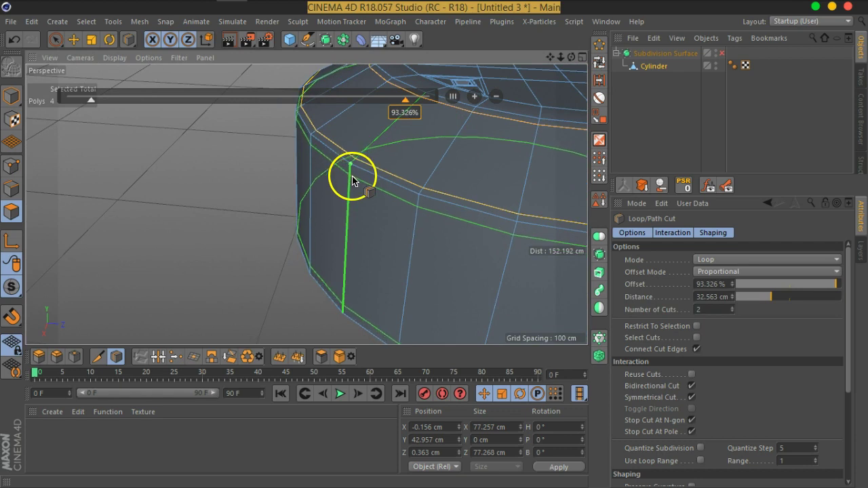
# Step: Enable the Subdivision Surface to preview the smoothed body with four rounded holes
pyautogui.scroll(-3, 412, 199)
pyautogui.keyDown('alt'); pyautogui.moveTo(459, 186); pyautogui.dragTo(324, 228); pyautogui.keyUp('alt')
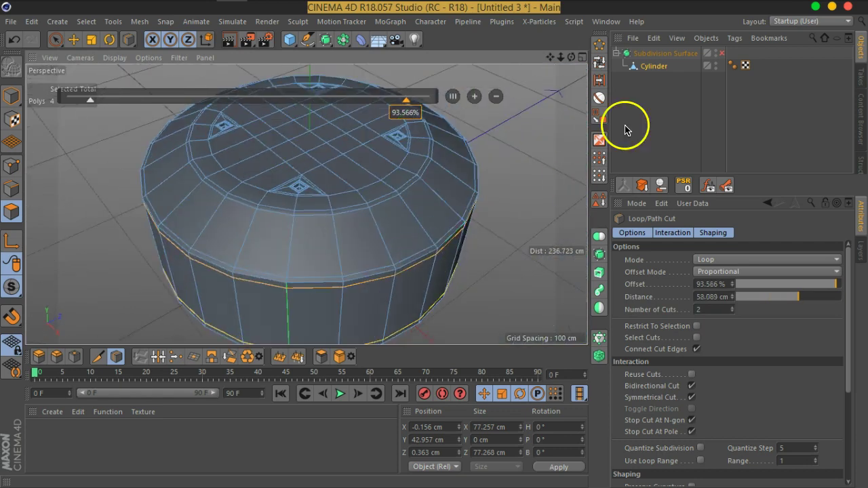
pyautogui.click(721, 53)
# Step: Orbit around the smoothed body to look down into a hole
pyautogui.scroll(2, 387, 208)
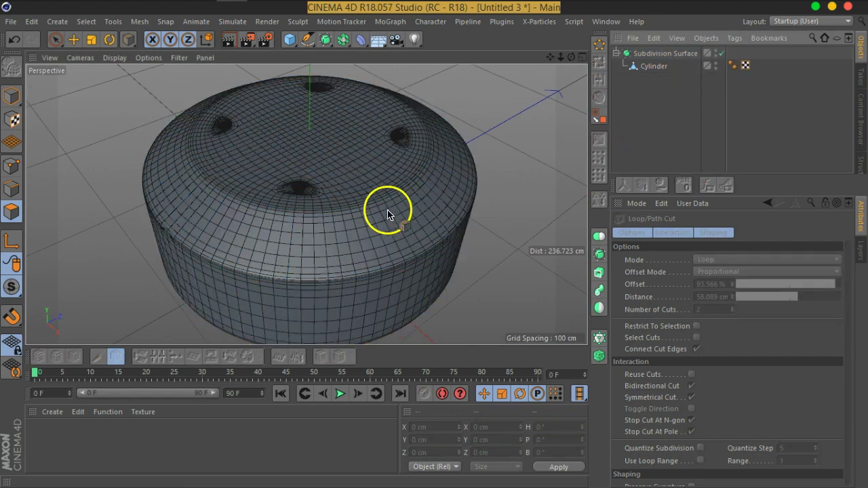
pyautogui.scroll(-2, 379, 217)
pyautogui.scroll(-2, 364, 212)
pyautogui.moveTo(365, 213)
pyautogui.keyDown('alt'); pyautogui.mouseDown()
pyautogui.moveTo(335, 256)
pyautogui.moveTo(403, 258)
pyautogui.moveTo(459, 208)
pyautogui.moveTo(316, 225)
pyautogui.moveTo(362, 213)
pyautogui.mouseUp(); pyautogui.keyUp('alt')
pyautogui.scroll(3, 434, 169)
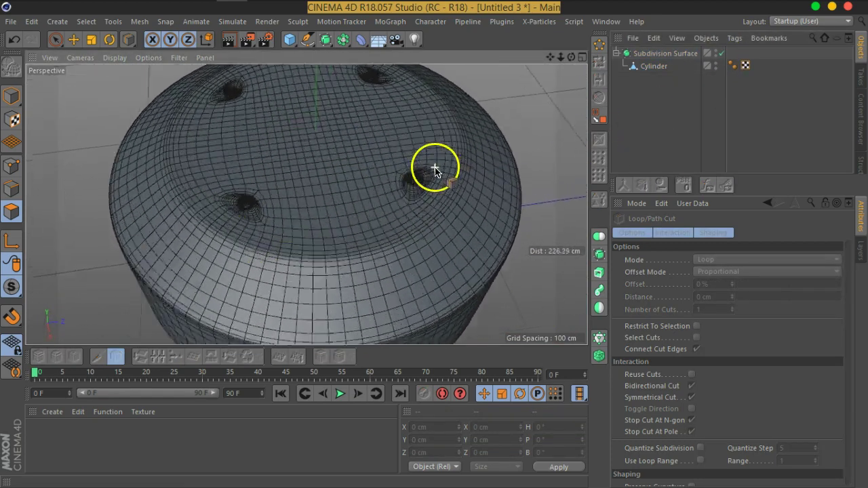
pyautogui.scroll(3, 422, 180)
pyautogui.moveTo(422, 181)
pyautogui.keyDown('alt'); pyautogui.mouseDown()
pyautogui.moveTo(374, 179)
pyautogui.moveTo(457, 199)
pyautogui.moveTo(386, 207)
pyautogui.moveTo(407, 162)
pyautogui.moveTo(488, 188)
pyautogui.mouseUp(); pyautogui.keyUp('alt')
pyautogui.scroll(3, 373, 178)
pyautogui.scroll(3, 482, 203)
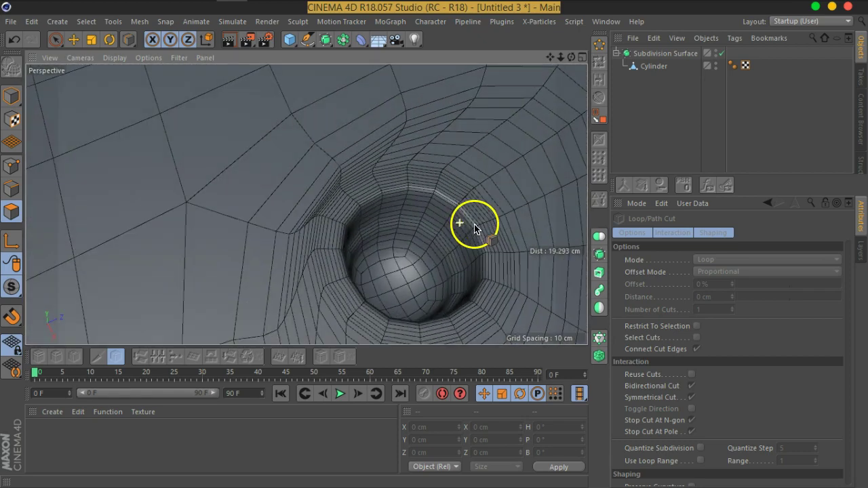
# Step: Select the Cylinder and switch off the Subdivision Surface to show the raw stepped holes
pyautogui.click(653, 67)
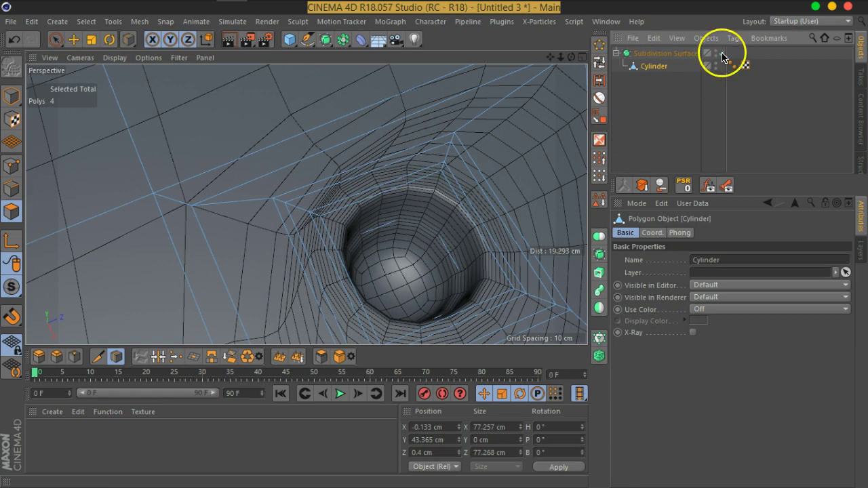
pyautogui.click(722, 53)
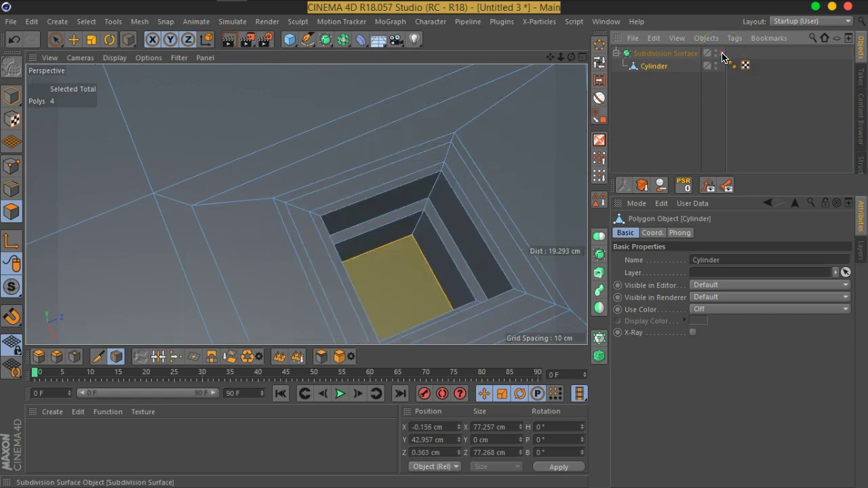
pyautogui.press('k')
pyautogui.press('l')
pyautogui.scroll(-2, 455, 203)
pyautogui.scroll(-3, 432, 221)
pyautogui.scroll(-2, 260, 194)
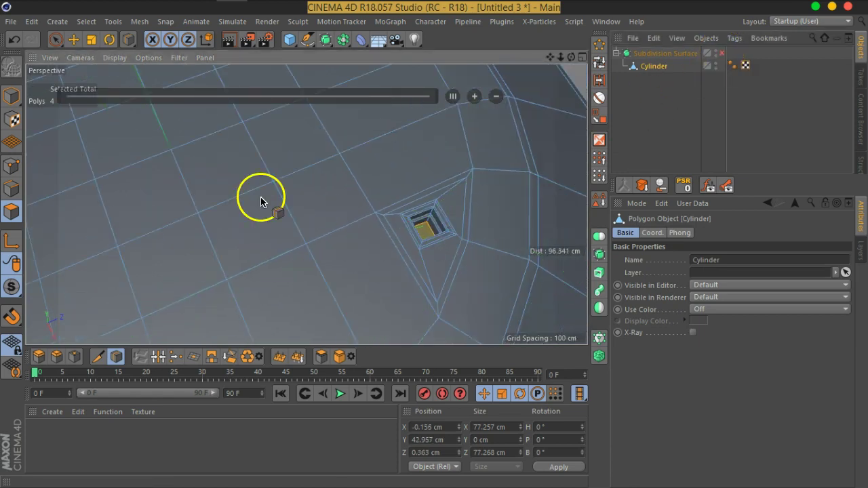
pyautogui.scroll(-2, 381, 194)
pyautogui.scroll(-3, 381, 197)
pyautogui.scroll(-2, 444, 246)
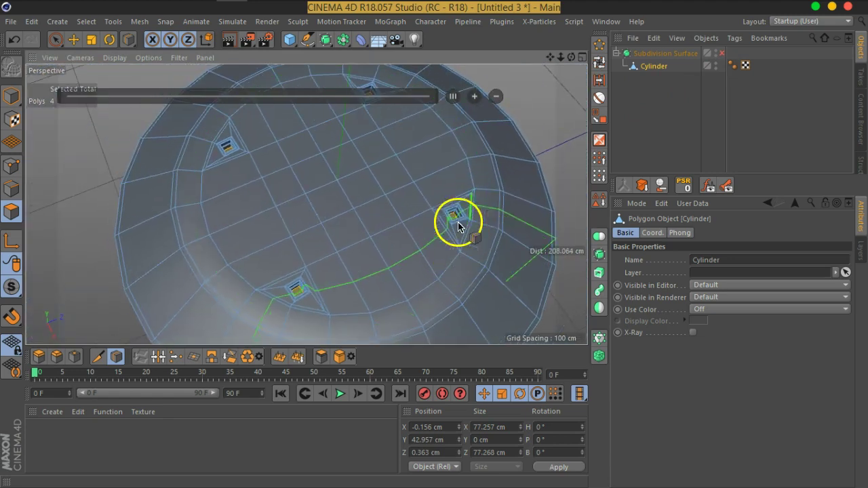
# Step: Paint-select a 12-polygon strip across the cylinder top and Extrude Inner it by 1.7 cm
pyautogui.keyDown('alt'); pyautogui.moveTo(387, 219); pyautogui.dragTo(415, 174); pyautogui.keyUp('alt')
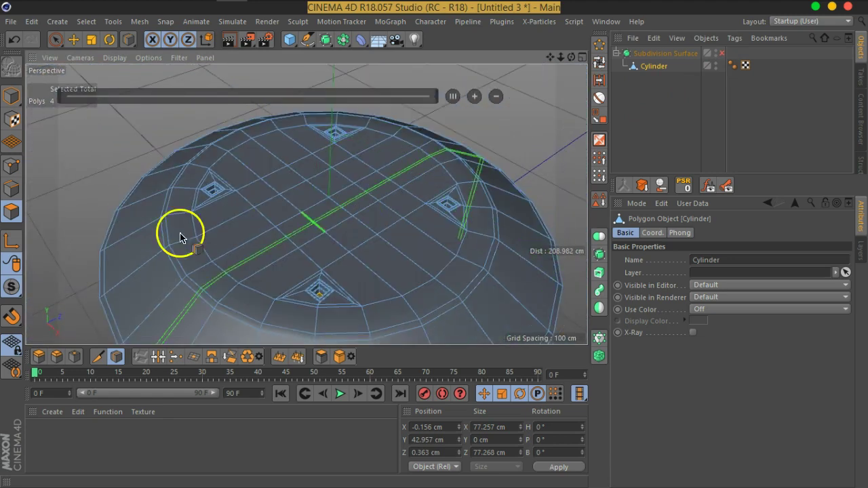
pyautogui.click(56, 38)
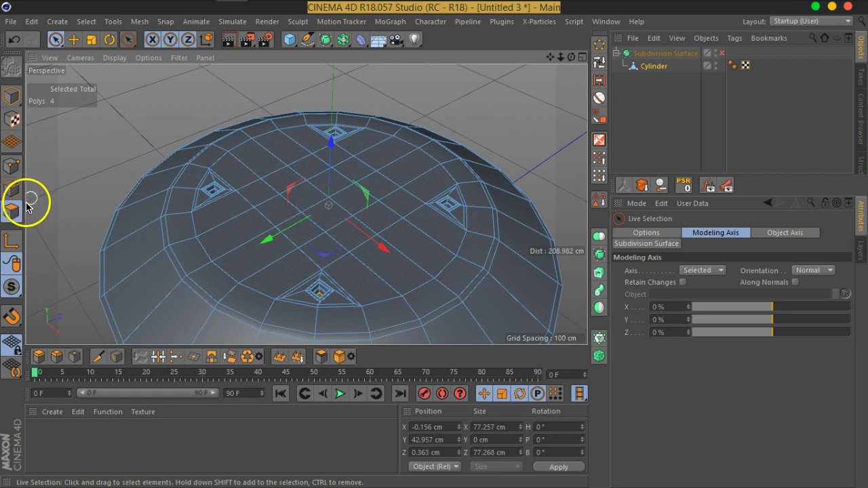
pyautogui.moveTo(387, 217)
pyautogui.mouseDown()
pyautogui.moveTo(386, 187)
pyautogui.moveTo(368, 219)
pyautogui.moveTo(413, 248)
pyautogui.moveTo(358, 249)
pyautogui.moveTo(276, 190)
pyautogui.moveTo(271, 174)
pyautogui.moveTo(412, 287)
pyautogui.mouseUp()
pyautogui.scroll(2, 413, 247)
pyautogui.scroll(2, 380, 264)
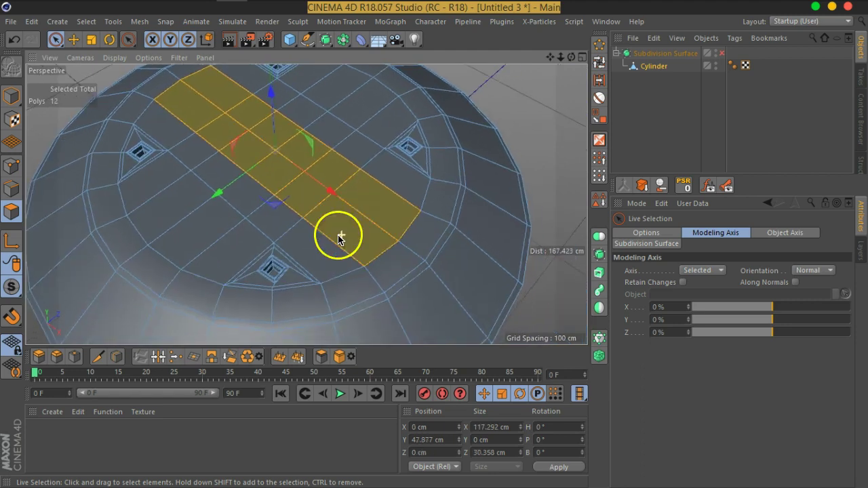
pyautogui.scroll(1, 335, 233)
pyautogui.scroll(2, 353, 234)
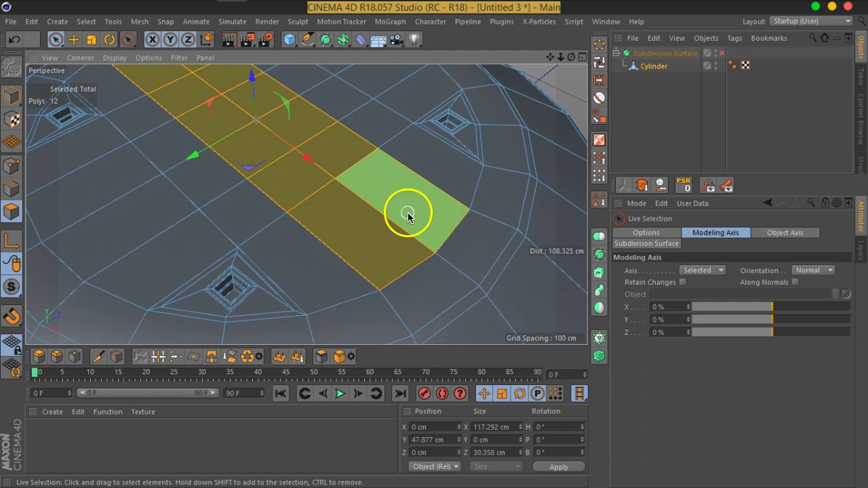
pyautogui.rightClick(408, 214)
pyautogui.moveTo(440, 235); pyautogui.dragTo(419, 232)
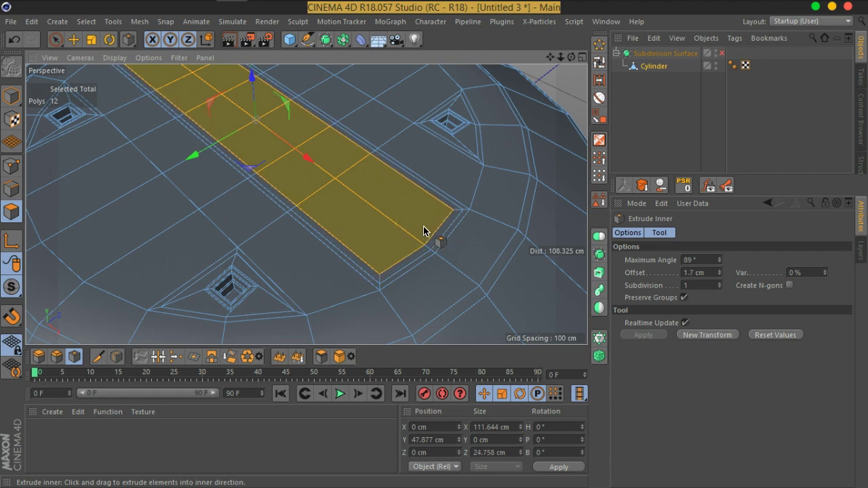
# Step: Widen the strip's inset to 2.7 cm and sink it about 12 cm to form a trench
pyautogui.moveTo(426, 231); pyautogui.dragTo(409, 226)
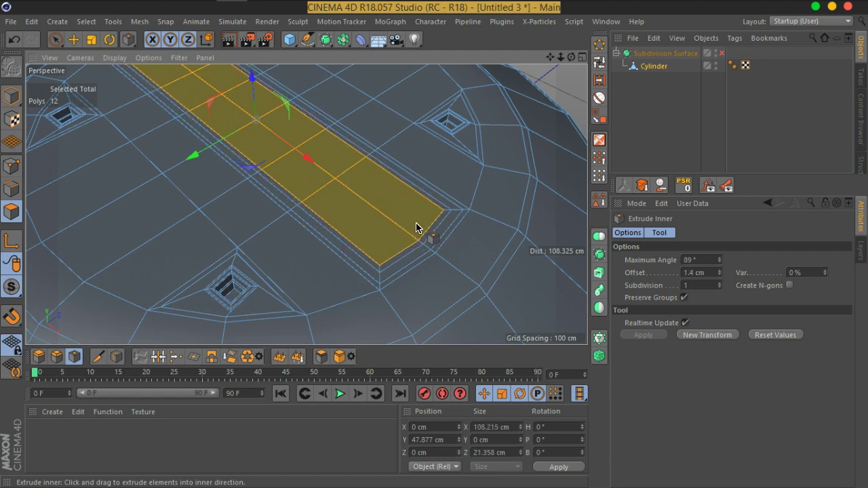
pyautogui.moveTo(348, 221)
pyautogui.keyDown('alt'); pyautogui.mouseDown()
pyautogui.moveTo(380, 257)
pyautogui.moveTo(370, 230)
pyautogui.mouseUp(); pyautogui.keyUp('alt')
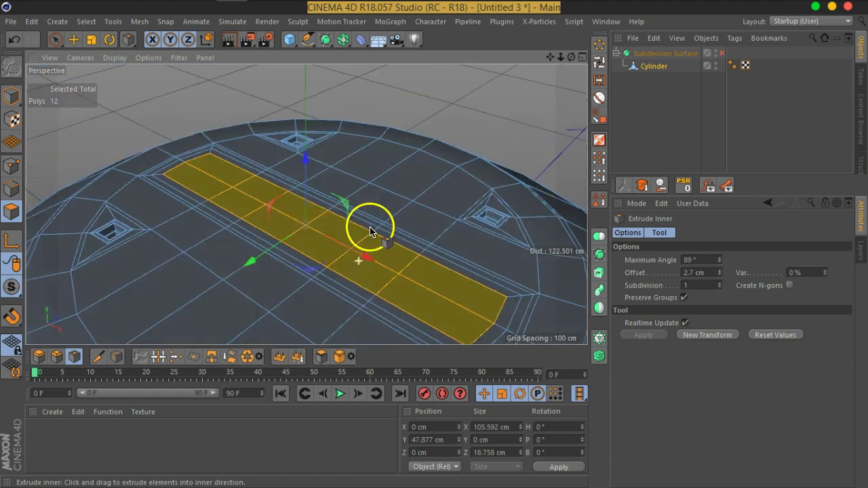
pyautogui.moveTo(307, 168); pyautogui.dragTo(315, 204)
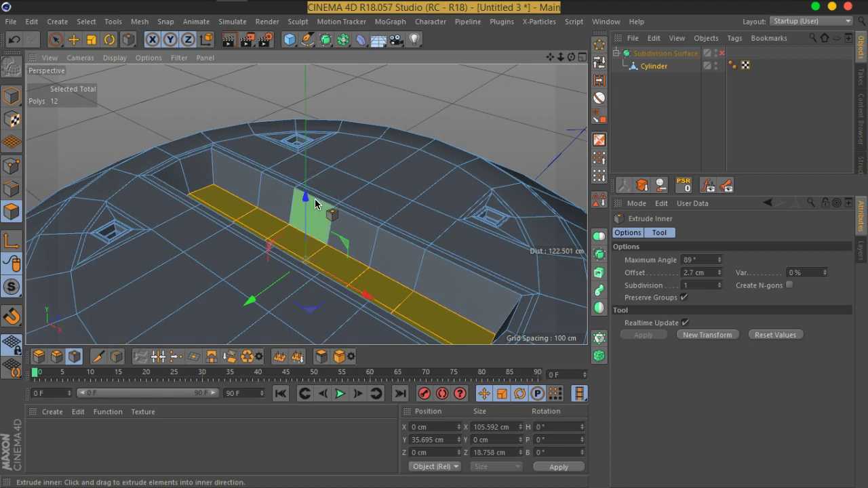
pyautogui.hotkey('ctrl', 'z')
pyautogui.moveTo(305, 161); pyautogui.dragTo(313, 195)
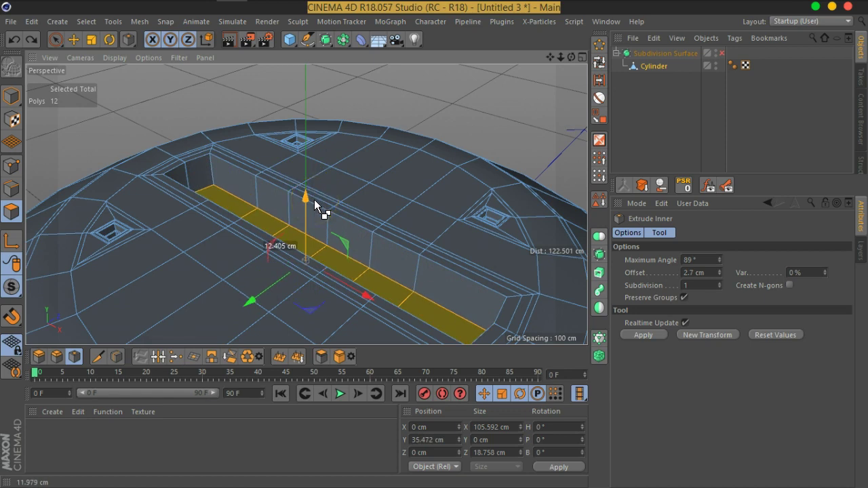
# Step: Extrude Inner the trench floor polygons again by about 0.82 cm
pyautogui.moveTo(414, 263)
pyautogui.keyDown('alt'); pyautogui.mouseDown()
pyautogui.moveTo(293, 216)
pyautogui.moveTo(425, 262)
pyautogui.mouseUp(); pyautogui.keyUp('alt')
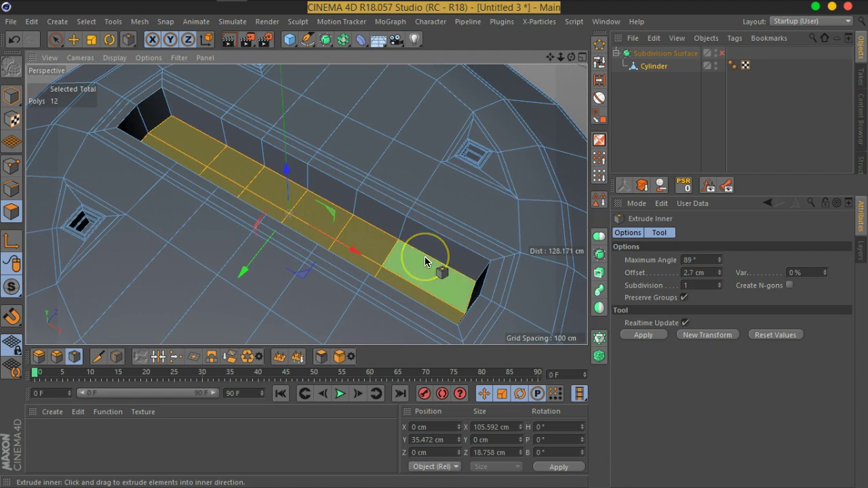
pyautogui.keyDown('alt'); pyautogui.moveTo(369, 243); pyautogui.dragTo(331, 226); pyautogui.keyUp('alt')
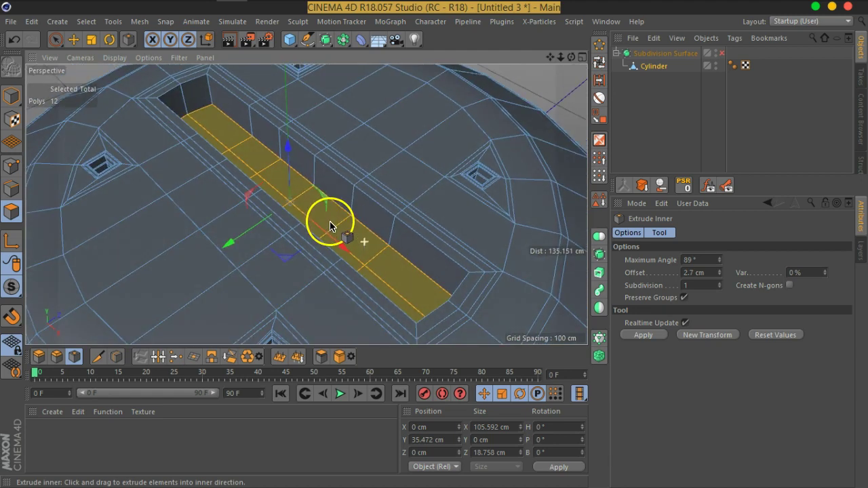
pyautogui.click(56, 39)
pyautogui.keyDown('alt'); pyautogui.moveTo(267, 190); pyautogui.dragTo(293, 192); pyautogui.keyUp('alt')
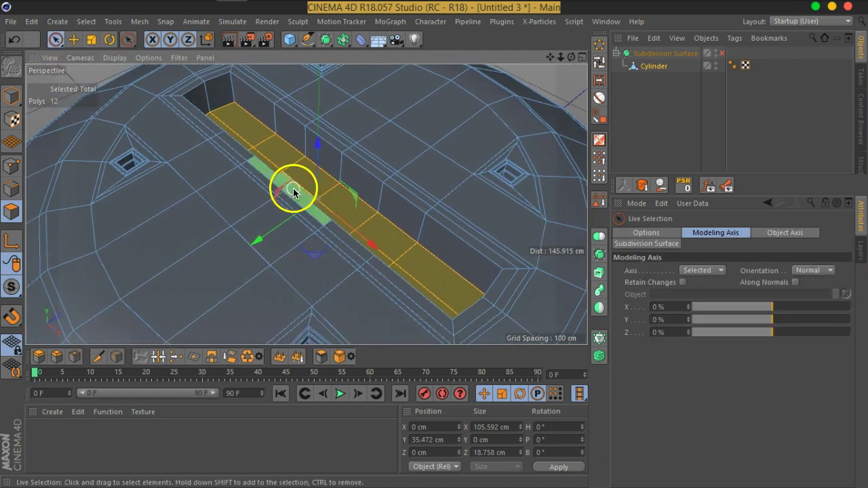
pyautogui.keyDown('alt'); pyautogui.moveTo(236, 163); pyautogui.dragTo(287, 217); pyautogui.keyUp('alt')
pyautogui.scroll(3, 326, 215)
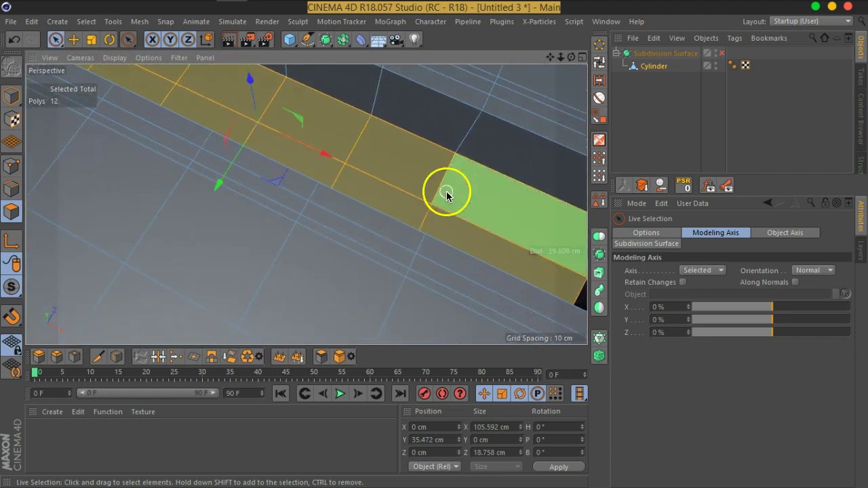
pyautogui.rightClick(448, 191)
pyautogui.click(494, 272)
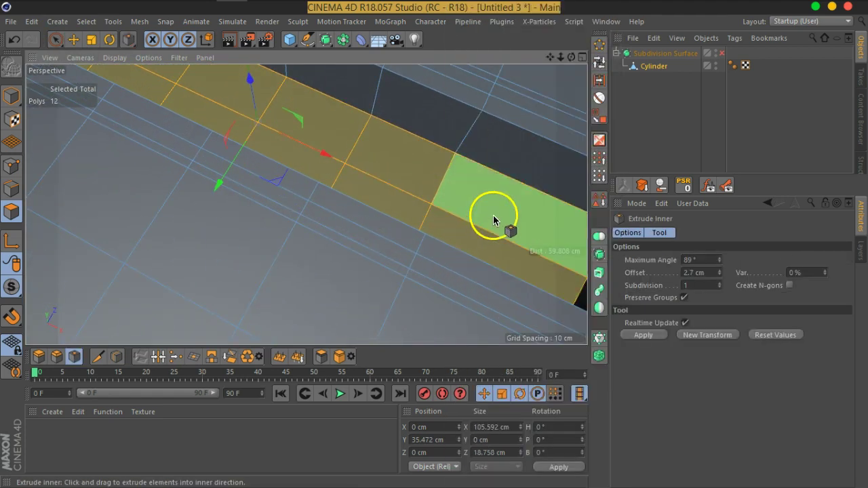
pyautogui.moveTo(493, 215); pyautogui.dragTo(481, 219)
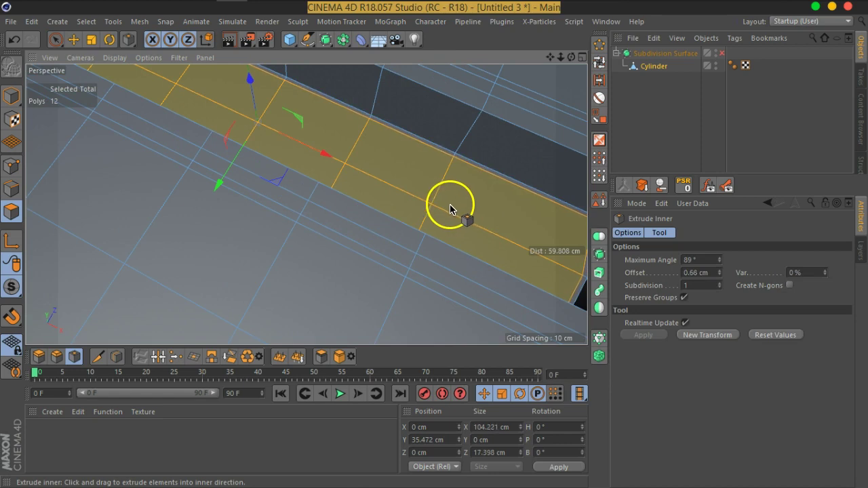
pyautogui.moveTo(441, 205)
pyautogui.keyDown('alt'); pyautogui.mouseDown()
pyautogui.moveTo(411, 238)
pyautogui.moveTo(348, 183)
pyautogui.mouseUp(); pyautogui.keyUp('alt')
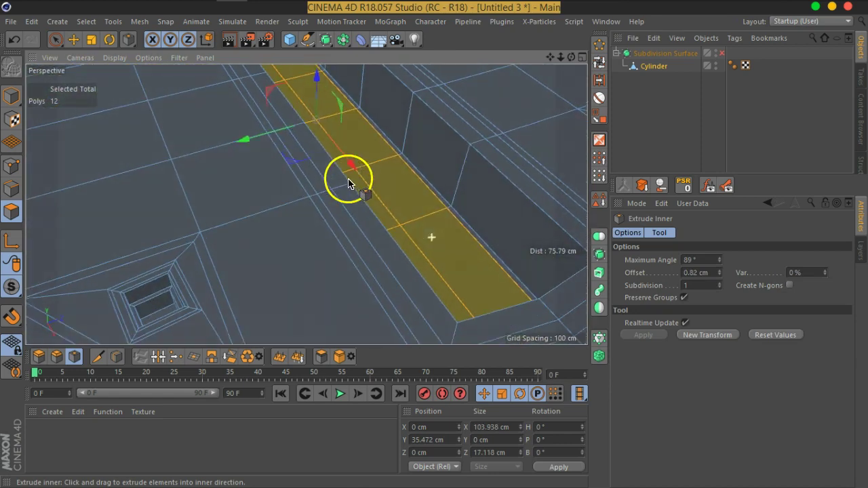
# Step: Toggle Subdivision Surface on, off and on to compare the rounded trench with its 0.71 cm floor inset
pyautogui.click(722, 53)
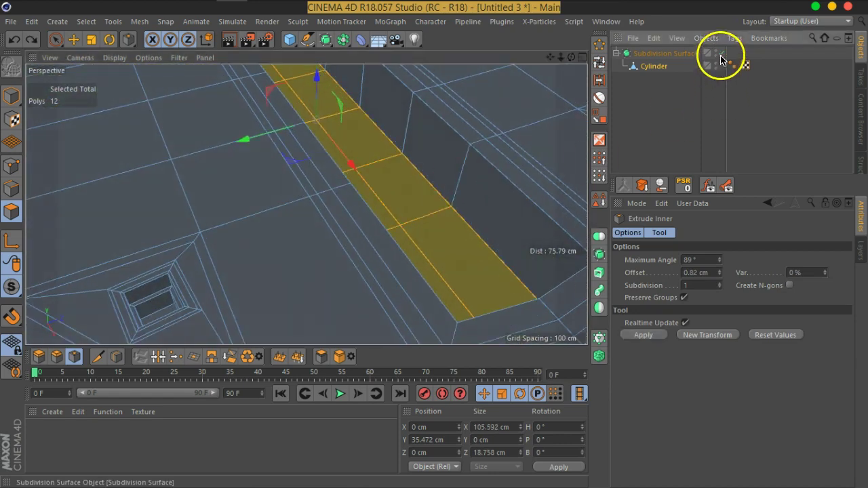
pyautogui.scroll(-5, 363, 169)
pyautogui.moveTo(400, 165)
pyautogui.keyDown('alt'); pyautogui.mouseDown()
pyautogui.moveTo(368, 213)
pyautogui.moveTo(345, 205)
pyautogui.mouseUp(); pyautogui.keyUp('alt')
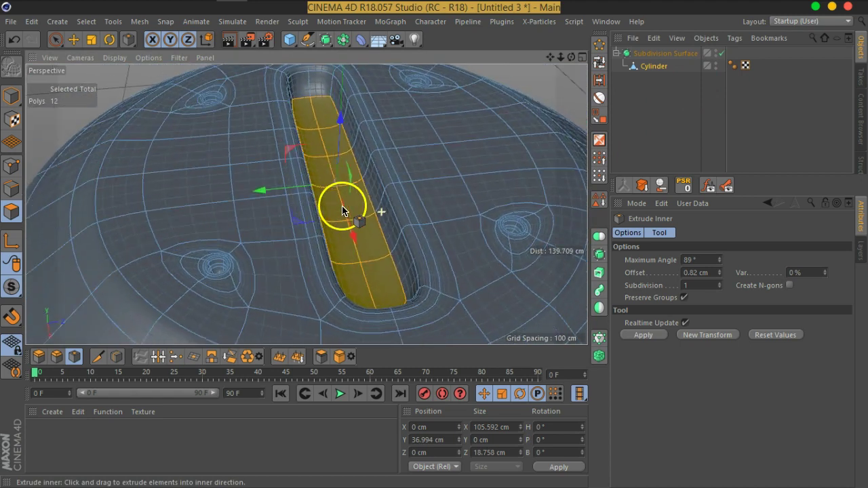
pyautogui.scroll(5, 345, 219)
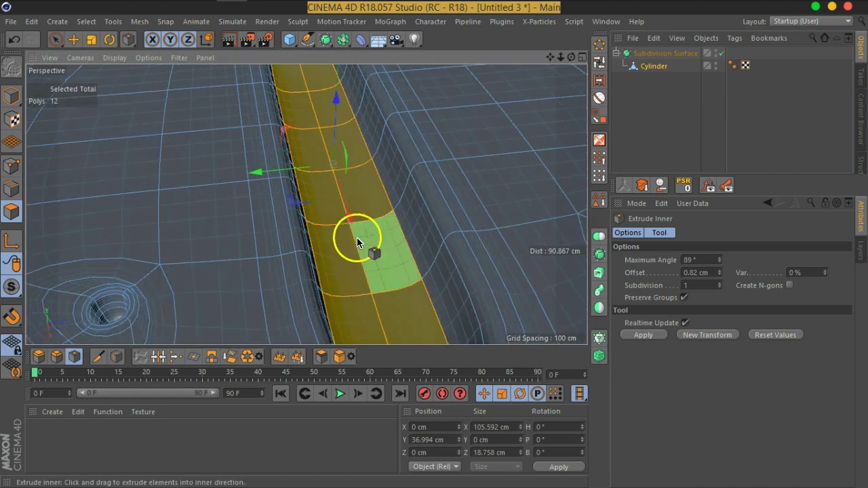
pyautogui.click(720, 53)
pyautogui.moveTo(397, 236)
pyautogui.keyDown('alt'); pyautogui.mouseDown()
pyautogui.moveTo(387, 242)
pyautogui.moveTo(442, 246)
pyautogui.moveTo(387, 248)
pyautogui.mouseUp(); pyautogui.keyUp('alt')
pyautogui.scroll(2, 438, 244)
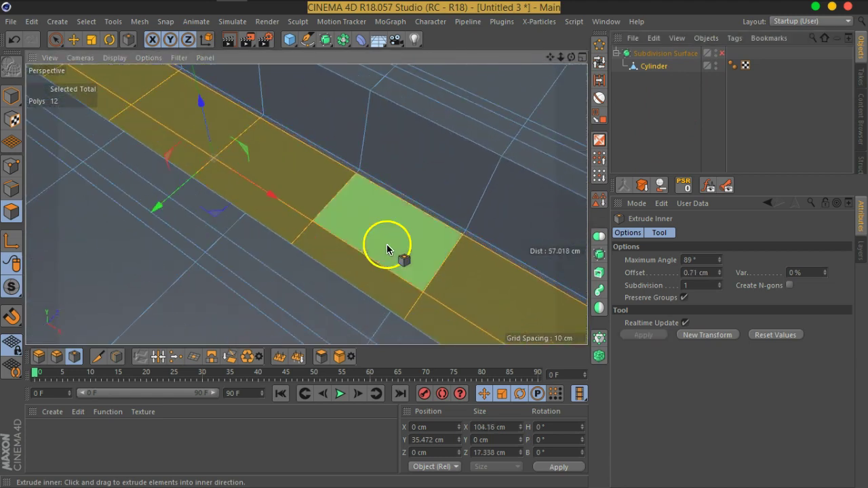
pyautogui.click(720, 53)
pyautogui.scroll(-2, 441, 202)
pyautogui.moveTo(441, 201)
pyautogui.keyDown('alt'); pyautogui.mouseDown()
pyautogui.moveTo(289, 237)
pyautogui.moveTo(253, 184)
pyautogui.moveTo(360, 155)
pyautogui.moveTo(299, 171)
pyautogui.mouseUp(); pyautogui.keyUp('alt')
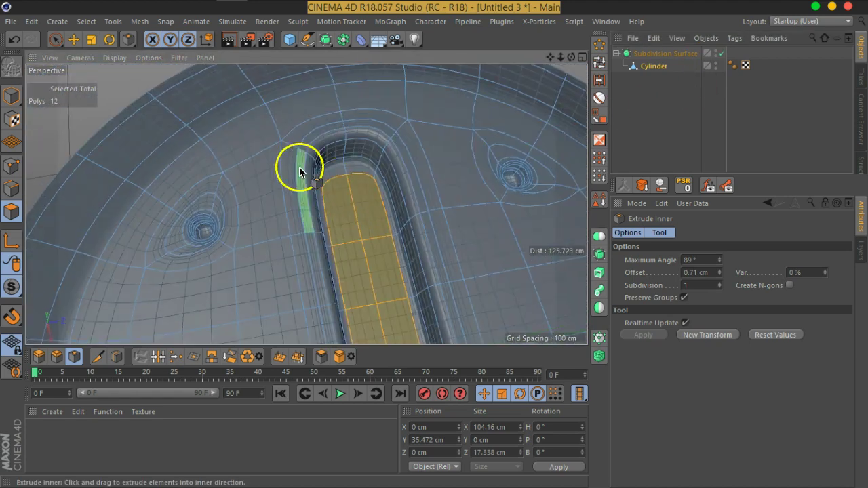
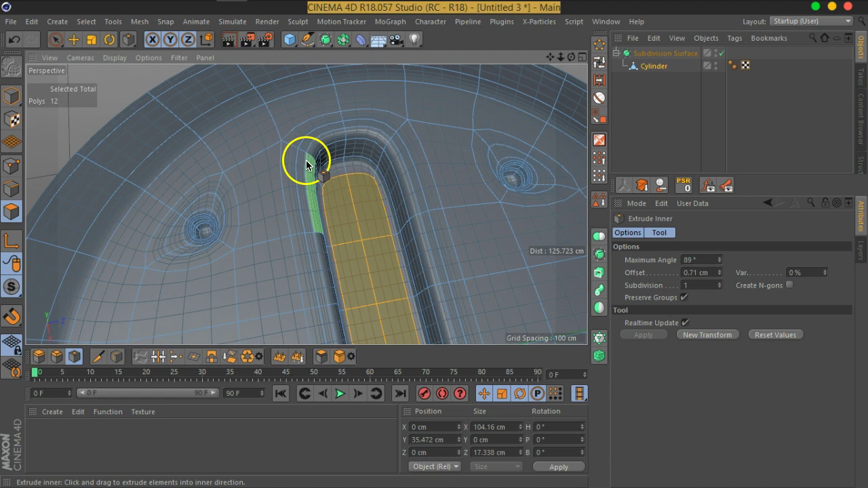
# Step: Turn off Subdivision Surface and orbit along the slot to inspect its blocky low-poly strip
pyautogui.click(721, 54)
pyautogui.moveTo(467, 228)
pyautogui.keyDown('alt'); pyautogui.mouseDown()
pyautogui.moveTo(387, 178)
pyautogui.moveTo(391, 263)
pyautogui.moveTo(365, 213)
pyautogui.moveTo(390, 183)
pyautogui.mouseUp(); pyautogui.keyUp('alt')
pyautogui.scroll(-3, 387, 179)
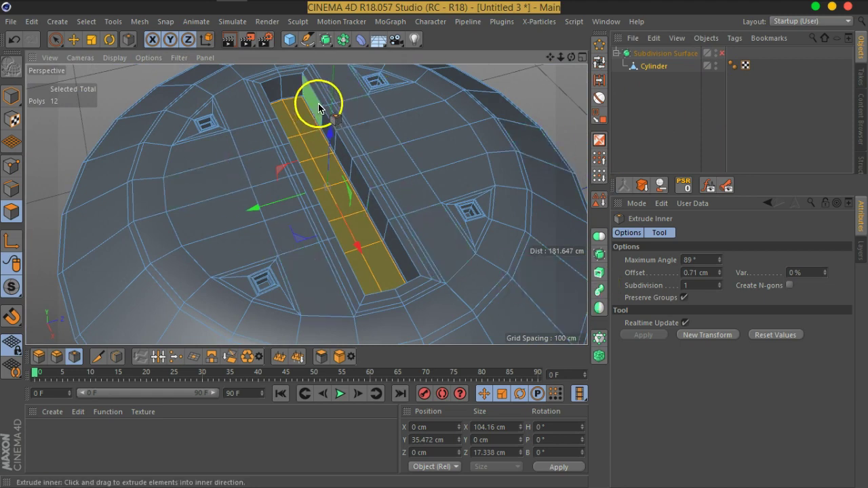
pyautogui.moveTo(330, 217)
pyautogui.keyDown('alt'); pyautogui.mouseDown()
pyautogui.moveTo(387, 190)
pyautogui.moveTo(426, 189)
pyautogui.moveTo(411, 200)
pyautogui.mouseUp(); pyautogui.keyUp('alt')
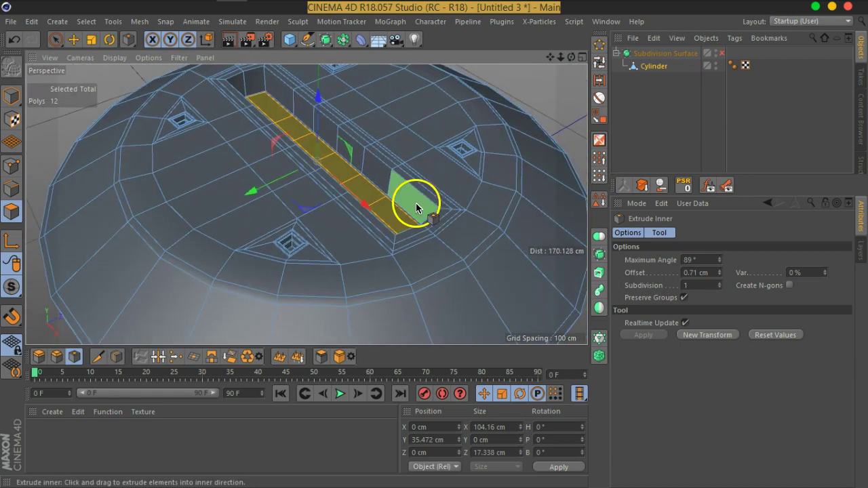
pyautogui.scroll(4, 402, 208)
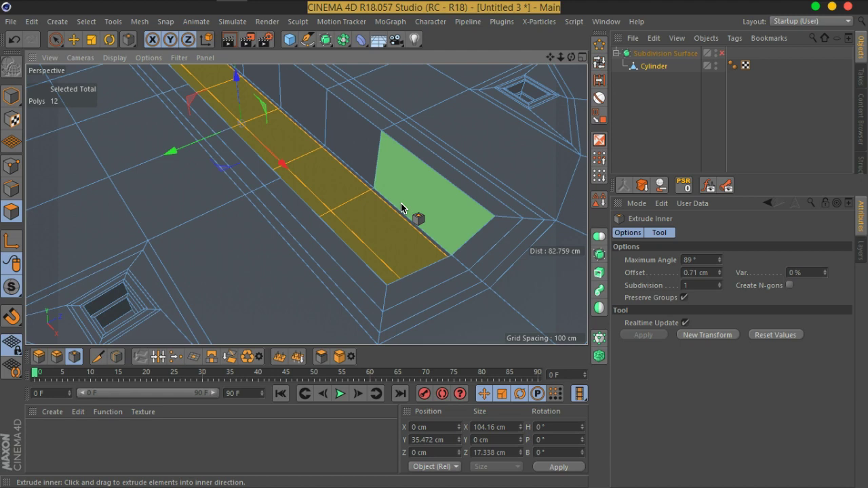
pyautogui.moveTo(402, 207)
pyautogui.keyDown('alt'); pyautogui.mouseDown()
pyautogui.moveTo(378, 199)
pyautogui.moveTo(407, 236)
pyautogui.moveTo(352, 217)
pyautogui.mouseUp(); pyautogui.keyUp('alt')
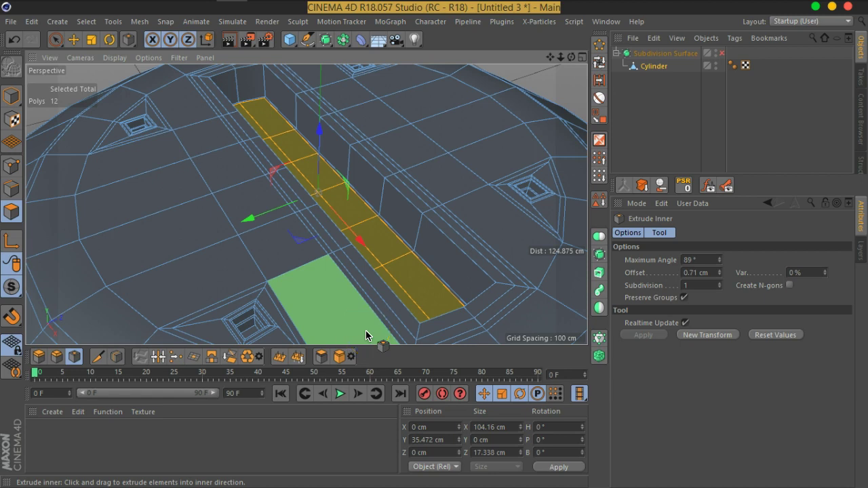
pyautogui.moveTo(370, 194)
pyautogui.keyDown('alt'); pyautogui.mouseDown()
pyautogui.moveTo(382, 219)
pyautogui.moveTo(356, 210)
pyautogui.moveTo(412, 227)
pyautogui.moveTo(398, 248)
pyautogui.moveTo(363, 202)
pyautogui.mouseUp(); pyautogui.keyUp('alt')
# Step: Select the 8 straight strip polygons with Live Selection and raise them about 10 cm on Y
pyautogui.click(56, 39)
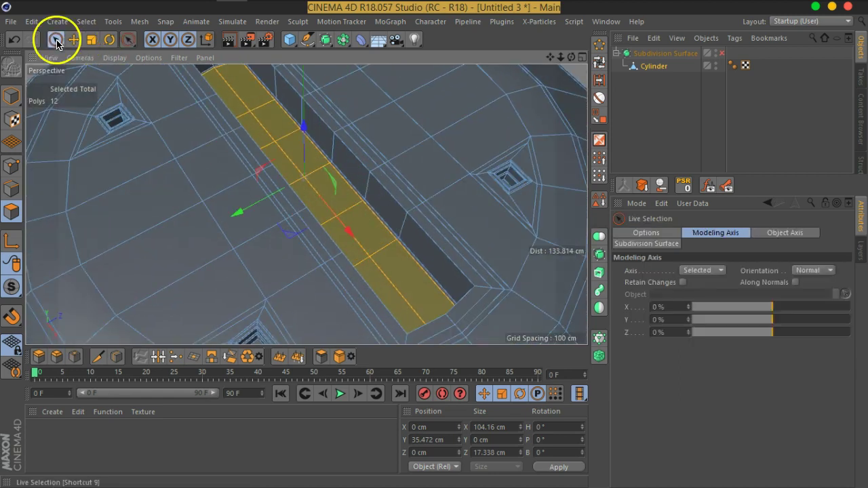
pyautogui.moveTo(441, 240)
pyautogui.keyDown('alt'); pyautogui.mouseDown()
pyautogui.moveTo(377, 228)
pyautogui.moveTo(364, 237)
pyautogui.moveTo(325, 200)
pyautogui.mouseUp(); pyautogui.keyUp('alt')
pyautogui.click(363, 243)
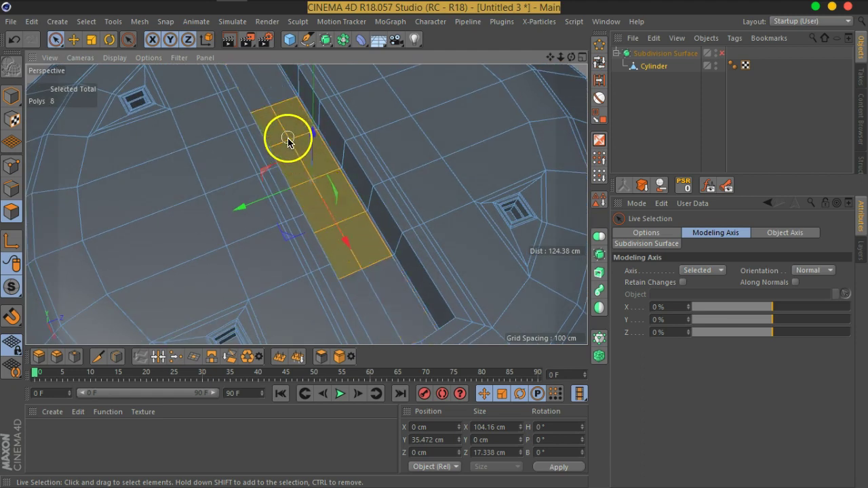
pyautogui.moveTo(398, 226)
pyautogui.keyDown('alt'); pyautogui.mouseDown()
pyautogui.moveTo(441, 275)
pyautogui.moveTo(333, 248)
pyautogui.moveTo(335, 219)
pyautogui.moveTo(471, 217)
pyautogui.moveTo(513, 258)
pyautogui.moveTo(433, 251)
pyautogui.mouseUp(); pyautogui.keyUp('alt')
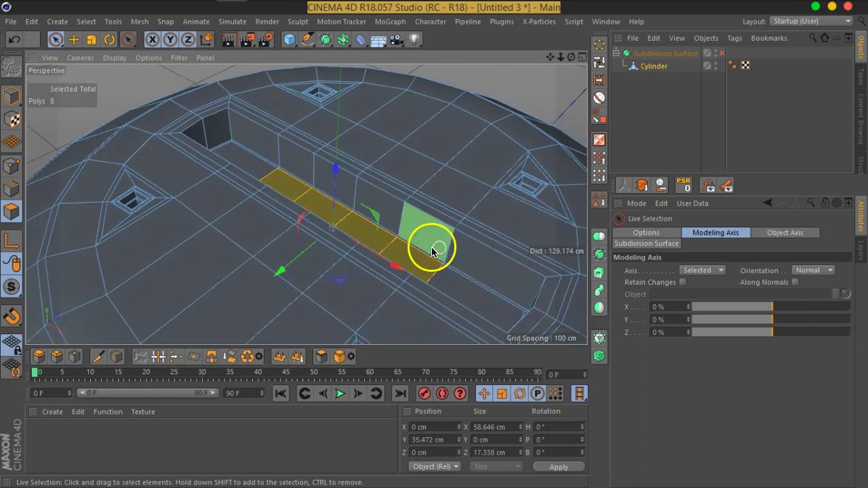
pyautogui.scroll(3, 408, 243)
pyautogui.moveTo(313, 163); pyautogui.dragTo(314, 124)
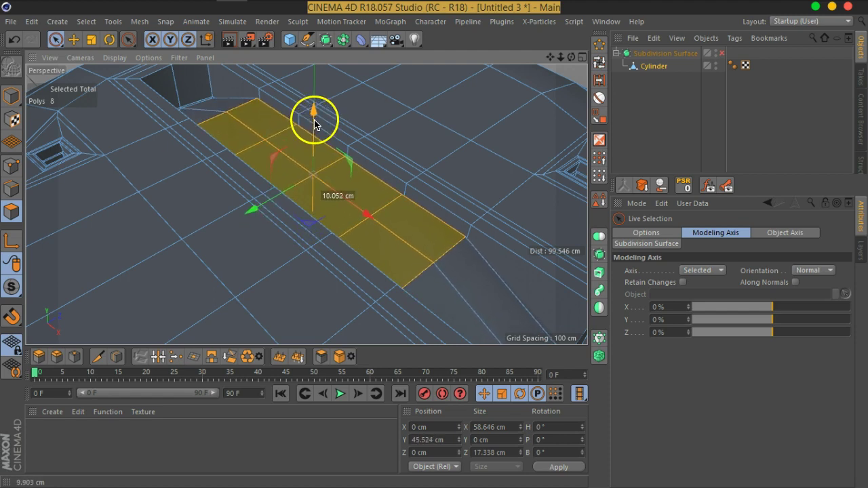
pyautogui.scroll(-2, 322, 146)
# Step: Re-enable Subdivision Surface and check the smoothed raised strip
pyautogui.moveTo(397, 242)
pyautogui.keyDown('alt'); pyautogui.mouseDown()
pyautogui.moveTo(400, 232)
pyautogui.moveTo(252, 194)
pyautogui.moveTo(374, 247)
pyautogui.mouseUp(); pyautogui.keyUp('alt')
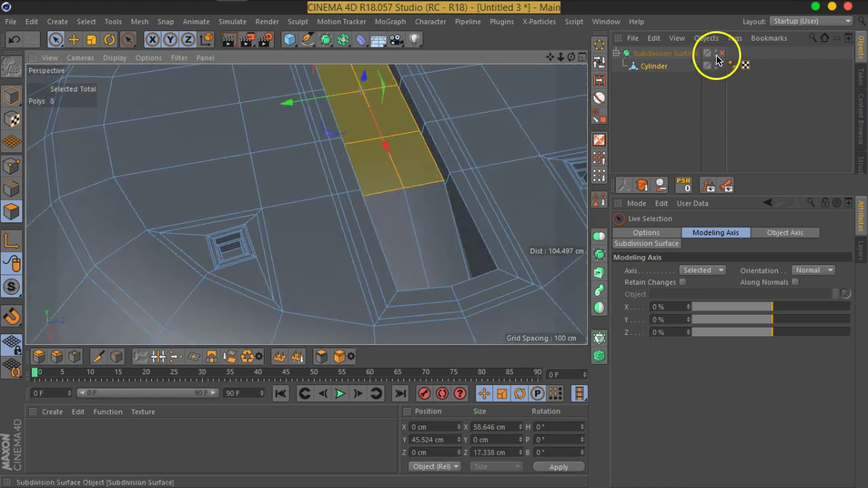
pyautogui.click(720, 53)
pyautogui.moveTo(417, 217)
pyautogui.keyDown('alt'); pyautogui.mouseDown()
pyautogui.moveTo(296, 168)
pyautogui.moveTo(411, 135)
pyautogui.moveTo(420, 190)
pyautogui.moveTo(329, 181)
pyautogui.moveTo(384, 193)
pyautogui.moveTo(397, 160)
pyautogui.moveTo(397, 203)
pyautogui.mouseUp(); pyautogui.keyUp('alt')
pyautogui.scroll(-5, 394, 162)
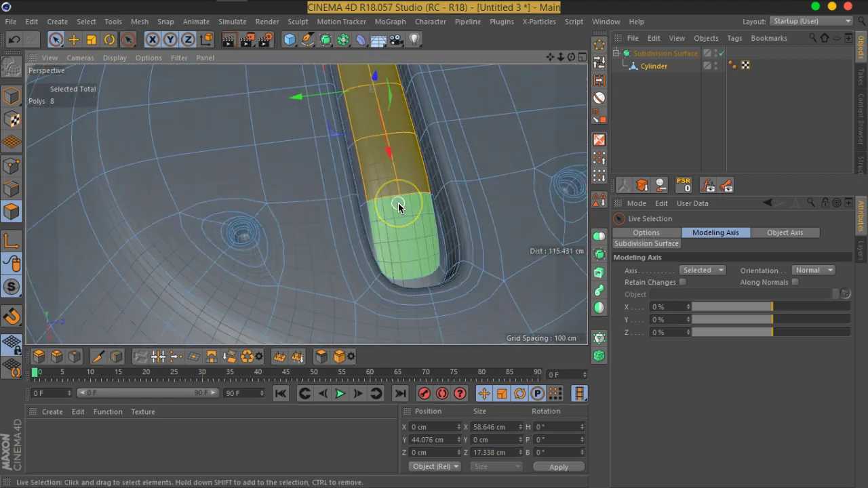
# Step: Undo the raise back to the 12-polygon selection and turn off subdivision smoothing
pyautogui.press('q')
pyautogui.keyDown('shift'); pyautogui.click(398, 203); pyautogui.keyUp('shift')
pyautogui.press('q')
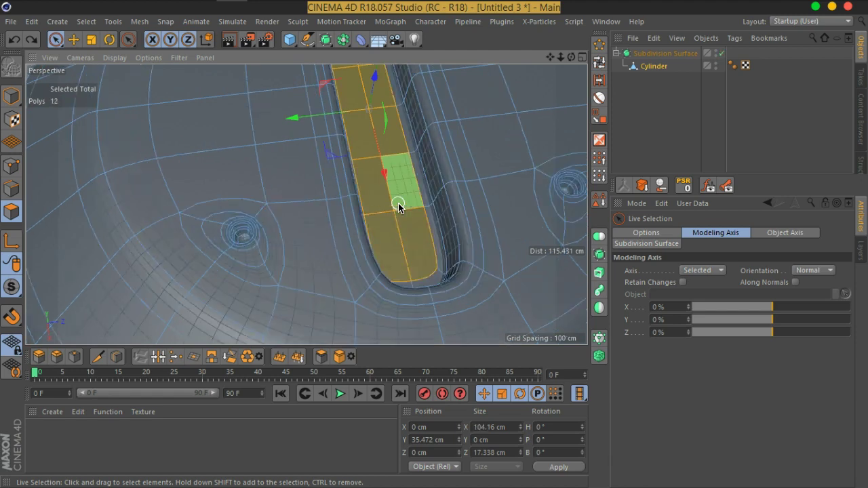
pyautogui.press('q')
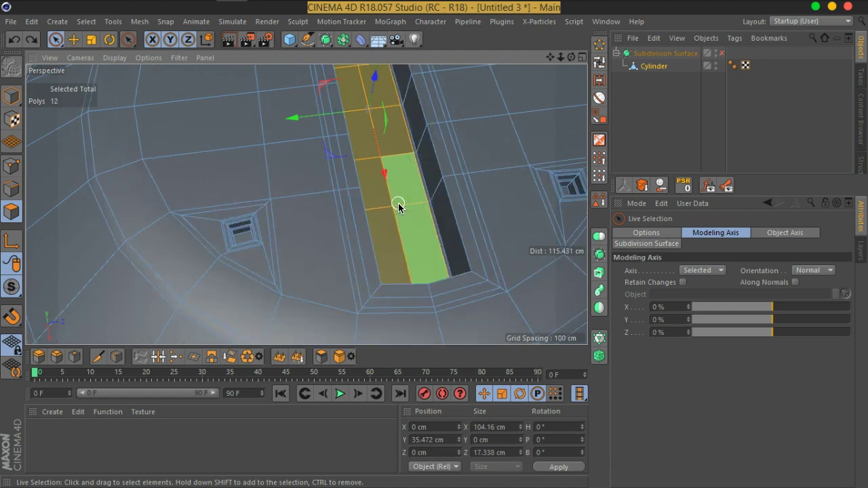
# Step: Inset the 12 slot-floor polygons with Extrude Inner at a 2.27 cm offset
pyautogui.rightClick(398, 202)
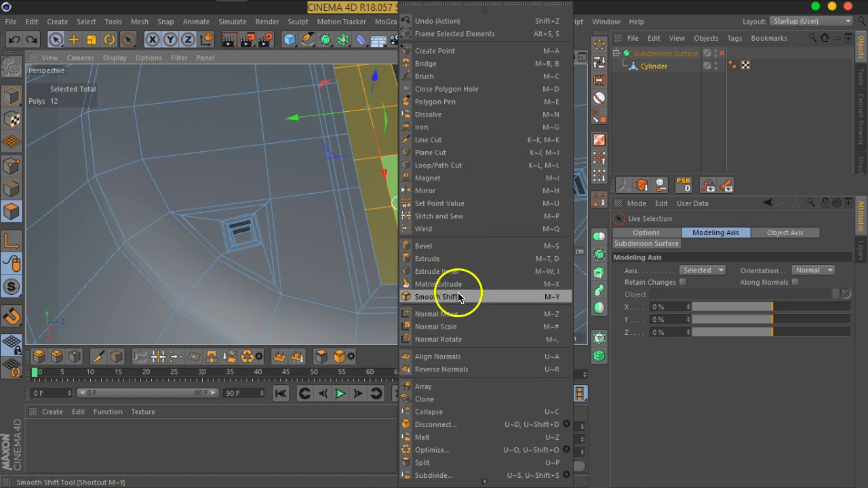
pyautogui.click(446, 271)
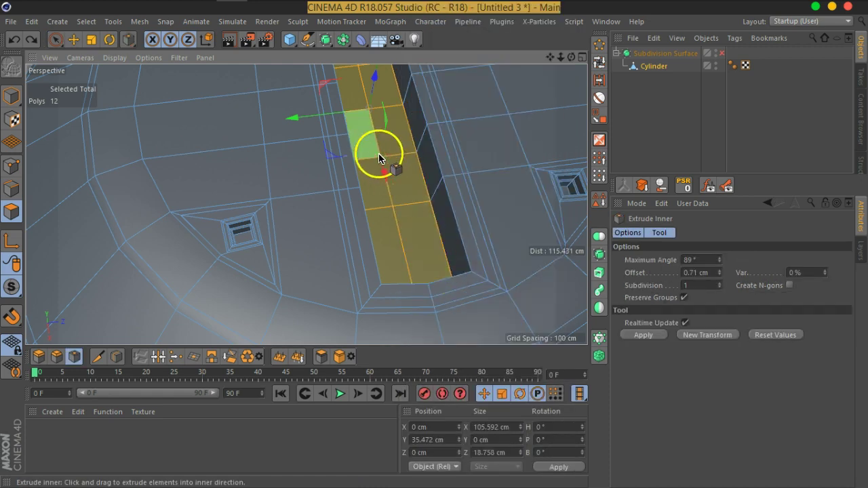
pyautogui.scroll(3, 379, 158)
pyautogui.scroll(3, 381, 176)
pyautogui.moveTo(421, 199); pyautogui.dragTo(390, 207)
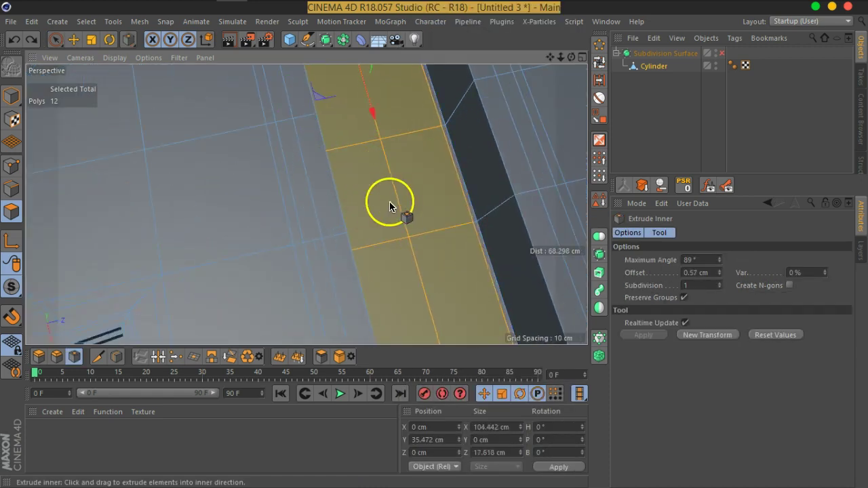
pyautogui.moveTo(306, 208)
pyautogui.mouseDown()
pyautogui.moveTo(377, 232)
pyautogui.moveTo(277, 219)
pyautogui.mouseUp()
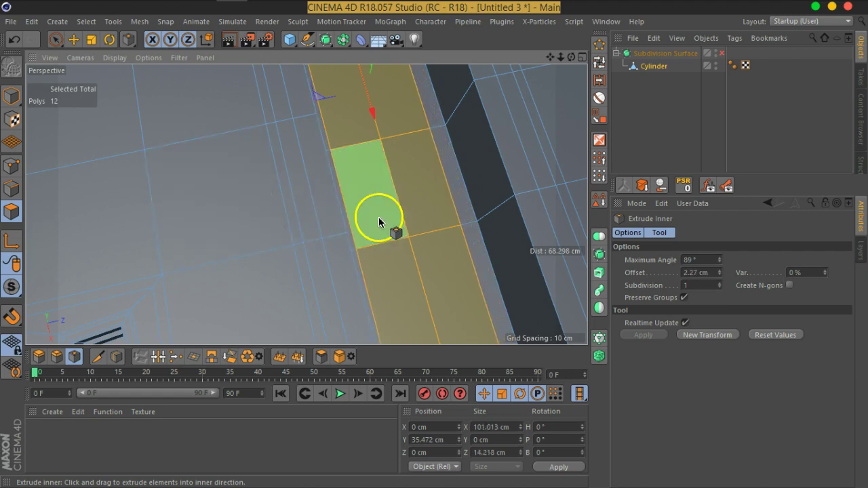
pyautogui.scroll(-3, 344, 202)
pyautogui.scroll(-2, 352, 178)
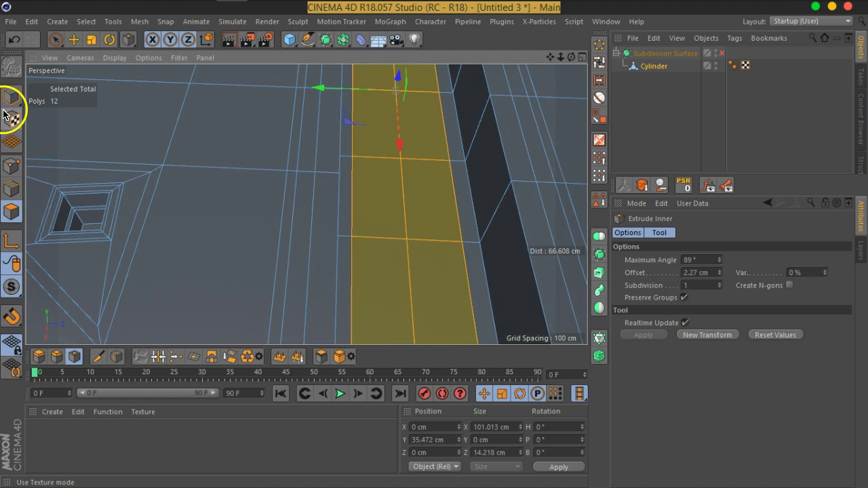
pyautogui.click(56, 39)
pyautogui.moveTo(190, 161)
pyautogui.keyDown('alt'); pyautogui.mouseDown()
pyautogui.moveTo(364, 191)
pyautogui.moveTo(484, 237)
pyautogui.mouseUp(); pyautogui.keyUp('alt')
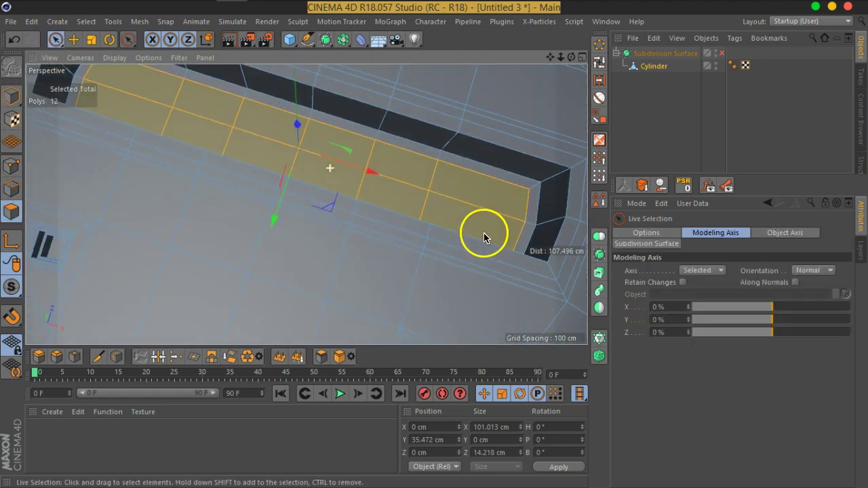
pyautogui.moveTo(407, 196); pyautogui.dragTo(322, 167)
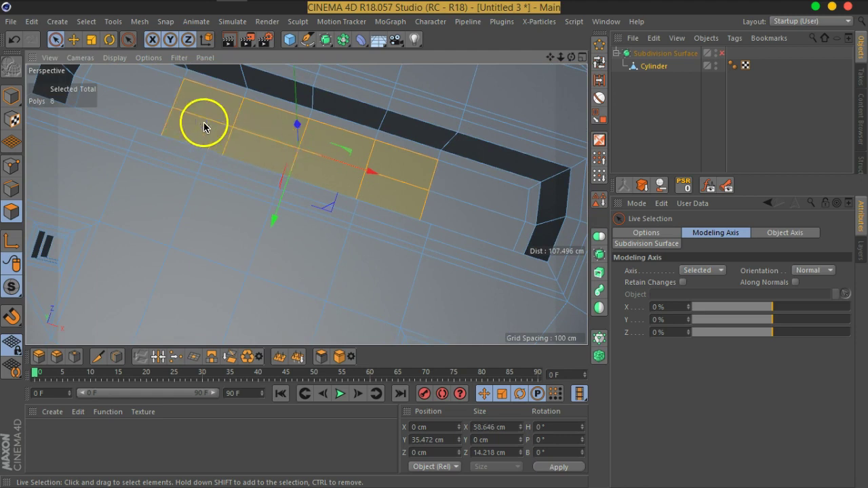
pyautogui.moveTo(384, 174)
pyautogui.keyDown('alt'); pyautogui.mouseDown()
pyautogui.moveTo(374, 229)
pyautogui.moveTo(225, 129)
pyautogui.moveTo(393, 194)
pyautogui.moveTo(349, 200)
pyautogui.moveTo(370, 184)
pyautogui.moveTo(348, 133)
pyautogui.mouseUp(); pyautogui.keyUp('alt')
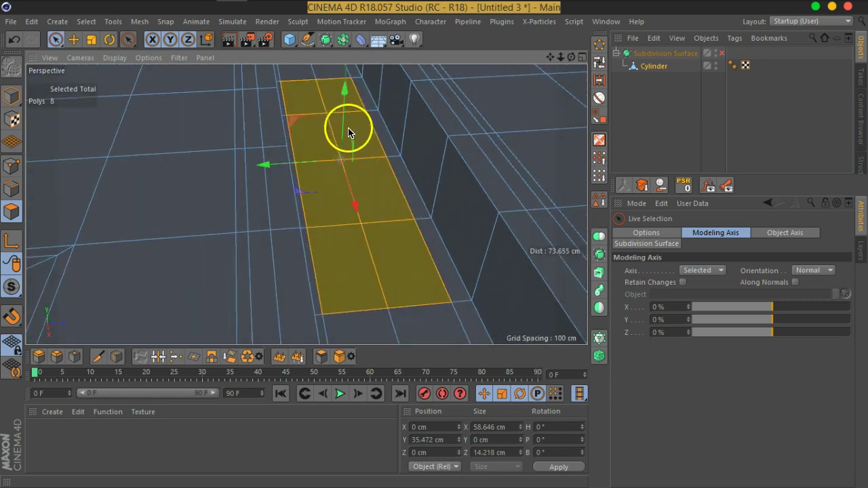
pyautogui.moveTo(346, 101)
pyautogui.mouseDown()
pyautogui.moveTo(356, 45)
pyautogui.moveTo(384, 185)
pyautogui.moveTo(332, 183)
pyautogui.moveTo(333, 198)
pyautogui.moveTo(349, 229)
pyautogui.moveTo(380, 249)
pyautogui.moveTo(403, 187)
pyautogui.moveTo(397, 79)
pyautogui.moveTo(412, 30)
pyautogui.mouseUp()
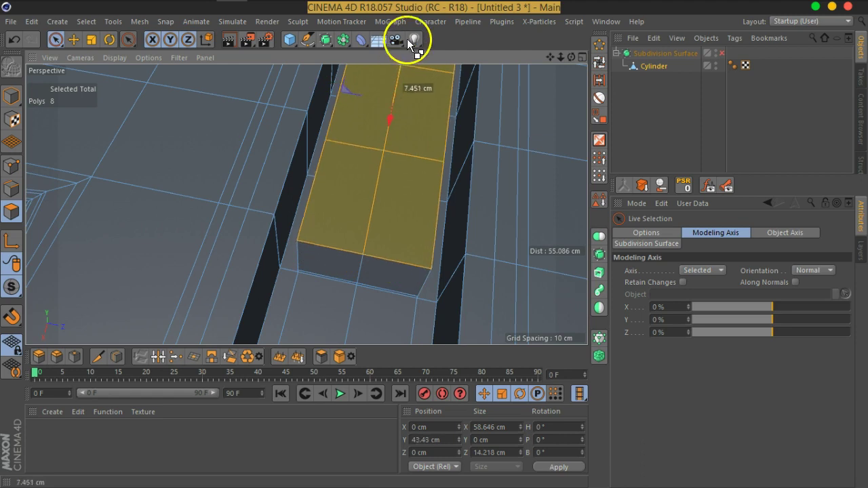
pyautogui.scroll(-3, 410, 189)
pyautogui.keyDown('alt'); pyautogui.moveTo(407, 223); pyautogui.dragTo(362, 145); pyautogui.keyUp('alt')
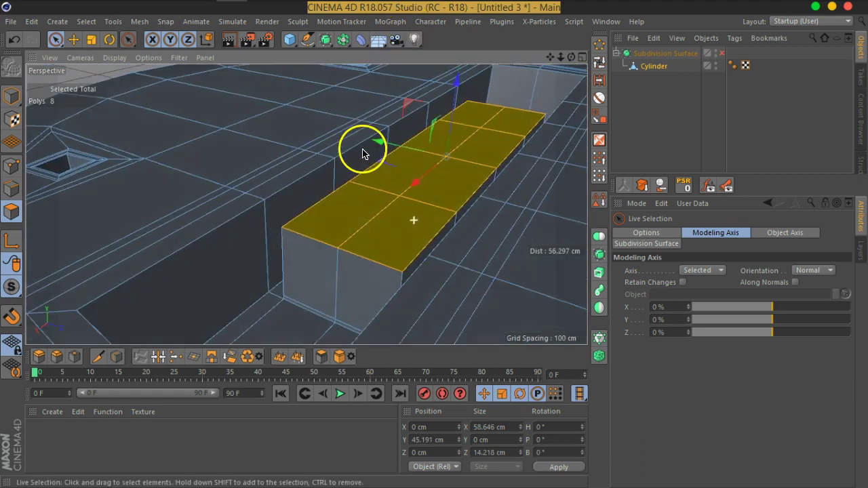
pyautogui.click(720, 51)
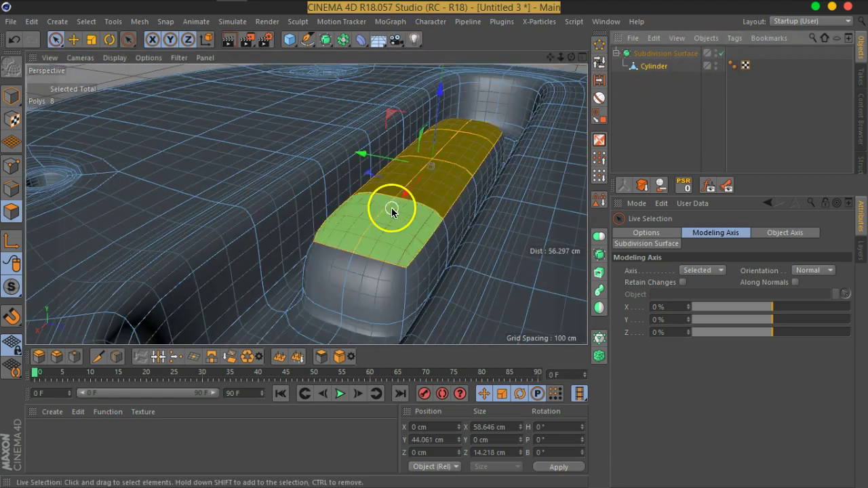
pyautogui.scroll(3, 393, 204)
pyautogui.keyDown('alt'); pyautogui.moveTo(393, 204); pyautogui.dragTo(474, 210); pyautogui.keyUp('alt')
pyautogui.scroll(-2, 428, 305)
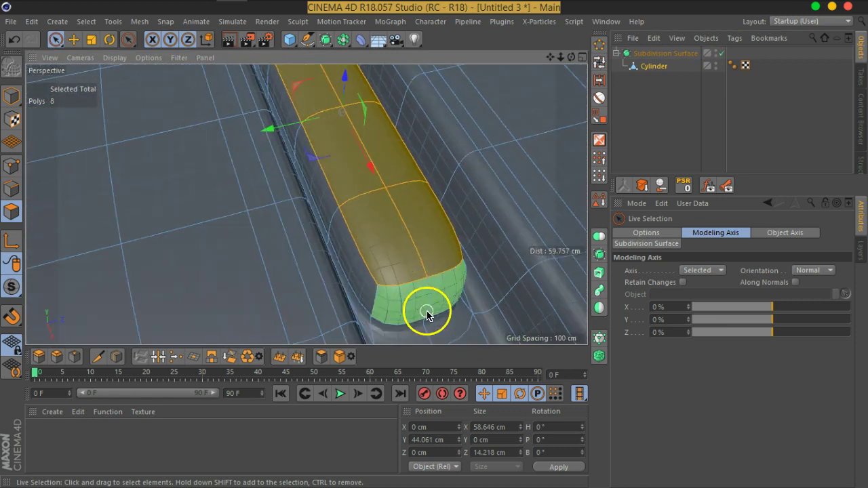
pyautogui.scroll(-2, 426, 305)
pyautogui.moveTo(426, 306)
pyautogui.keyDown('alt'); pyautogui.mouseDown()
pyautogui.moveTo(411, 231)
pyautogui.moveTo(406, 254)
pyautogui.mouseUp(); pyautogui.keyUp('alt')
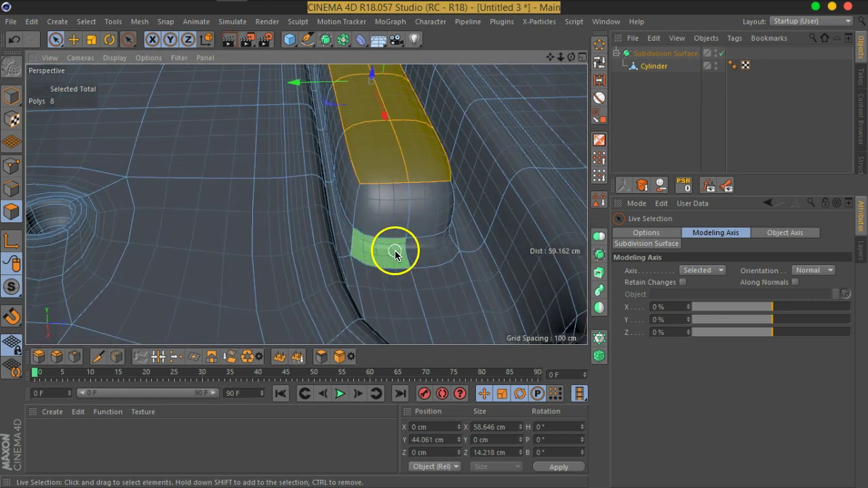
pyautogui.press('q')
pyautogui.moveTo(449, 281)
pyautogui.keyDown('alt'); pyautogui.mouseDown()
pyautogui.moveTo(413, 201)
pyautogui.moveTo(441, 267)
pyautogui.moveTo(404, 260)
pyautogui.moveTo(465, 284)
pyautogui.mouseUp(); pyautogui.keyUp('alt')
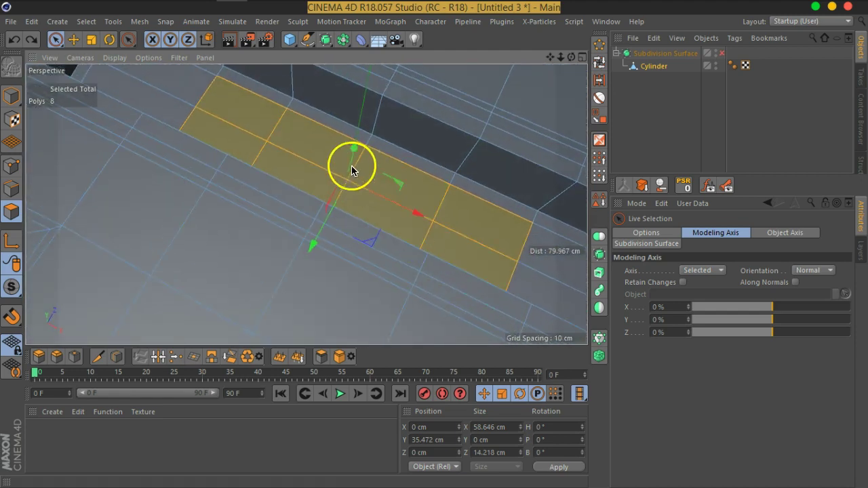
# Step: Raise the selected floor strip about 13 cm on Y
pyautogui.scroll(-2, 294, 165)
pyautogui.scroll(-3, 295, 164)
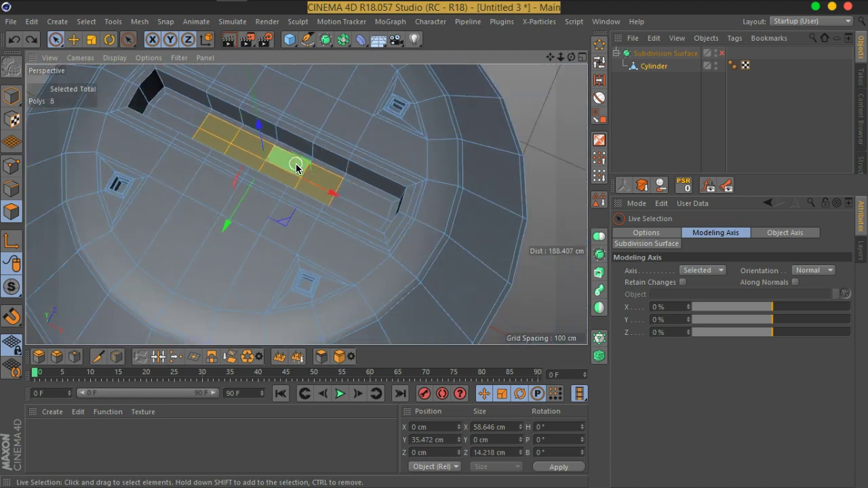
pyautogui.scroll(3, 296, 163)
pyautogui.keyDown('alt'); pyautogui.moveTo(296, 163); pyautogui.dragTo(348, 196, button='right'); pyautogui.keyUp('alt')
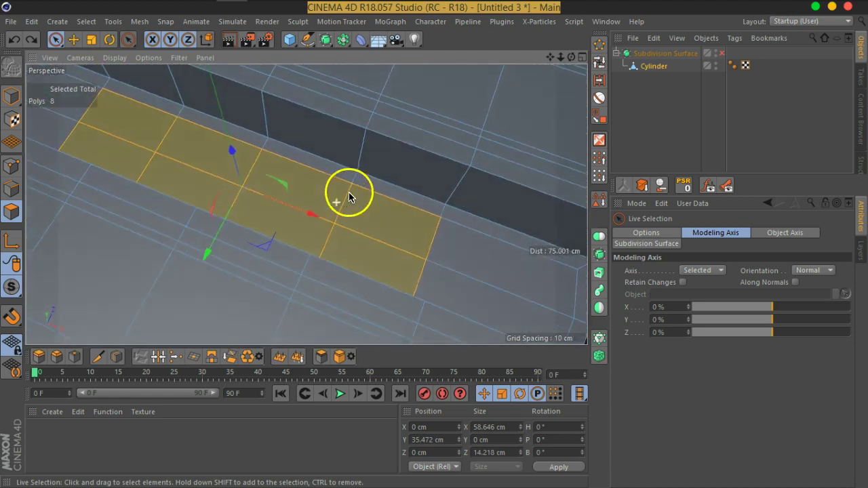
pyautogui.moveTo(234, 150); pyautogui.dragTo(239, 86)
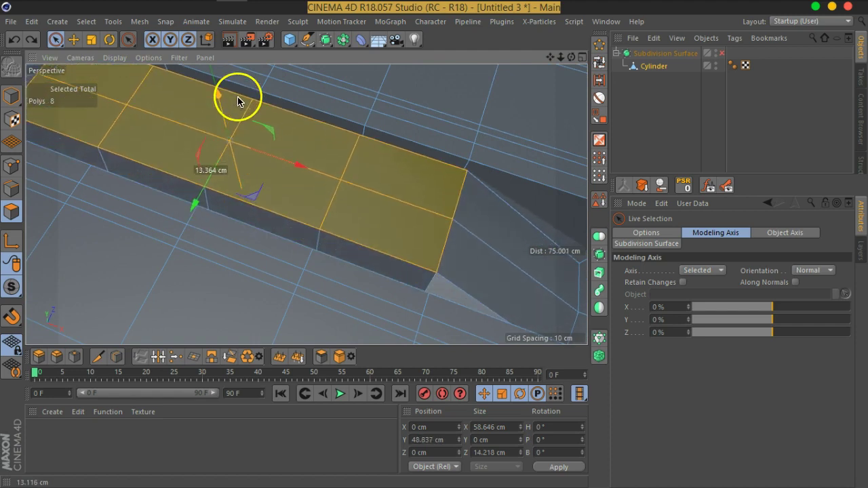
pyautogui.moveTo(407, 204)
pyautogui.keyDown('alt'); pyautogui.mouseDown()
pyautogui.moveTo(242, 147)
pyautogui.moveTo(244, 124)
pyautogui.mouseUp(); pyautogui.keyUp('alt')
# Step: Compare the smoothed ridge with its cage by toggling Subdivision Surface, leaving smoothing on
pyautogui.click(721, 54)
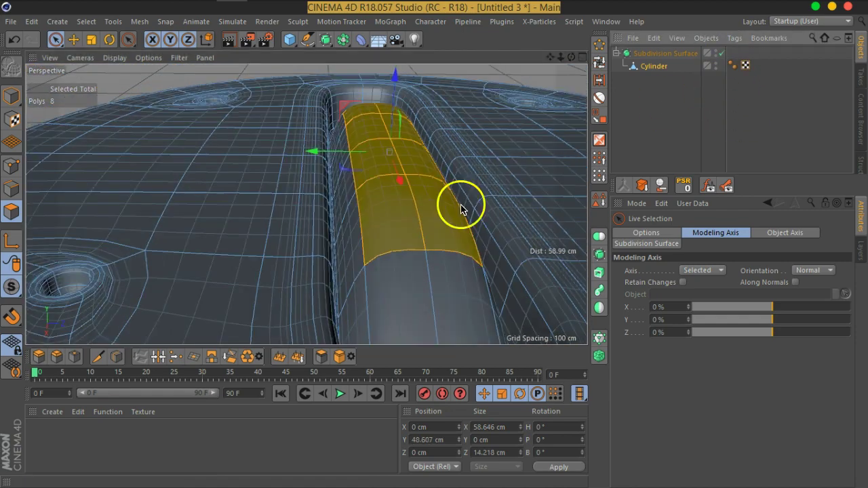
pyautogui.scroll(-3, 443, 215)
pyautogui.moveTo(455, 229)
pyautogui.keyDown('alt'); pyautogui.mouseDown()
pyautogui.moveTo(372, 207)
pyautogui.moveTo(320, 248)
pyautogui.moveTo(441, 285)
pyautogui.moveTo(496, 267)
pyautogui.moveTo(486, 242)
pyautogui.moveTo(285, 170)
pyautogui.moveTo(293, 211)
pyautogui.mouseUp(); pyautogui.keyUp('alt')
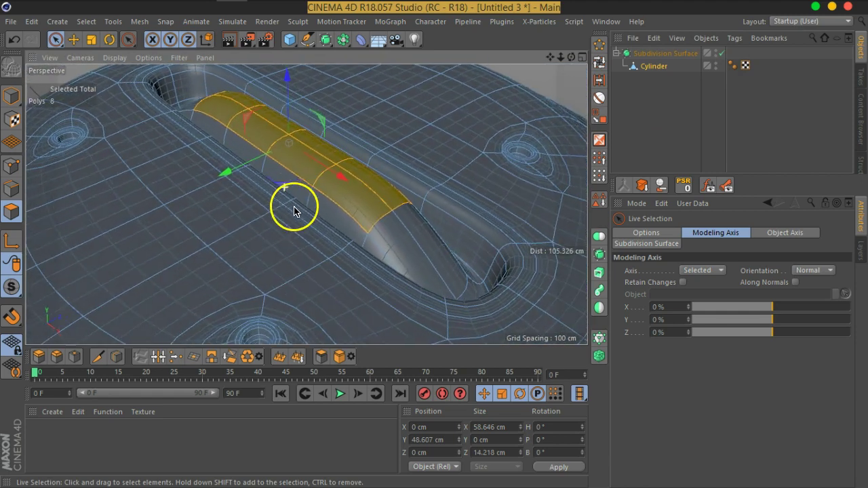
pyautogui.click(720, 54)
pyautogui.moveTo(355, 194)
pyautogui.keyDown('alt'); pyautogui.mouseDown()
pyautogui.moveTo(458, 263)
pyautogui.moveTo(368, 213)
pyautogui.moveTo(246, 194)
pyautogui.mouseUp(); pyautogui.keyUp('alt')
pyautogui.scroll(3, 314, 210)
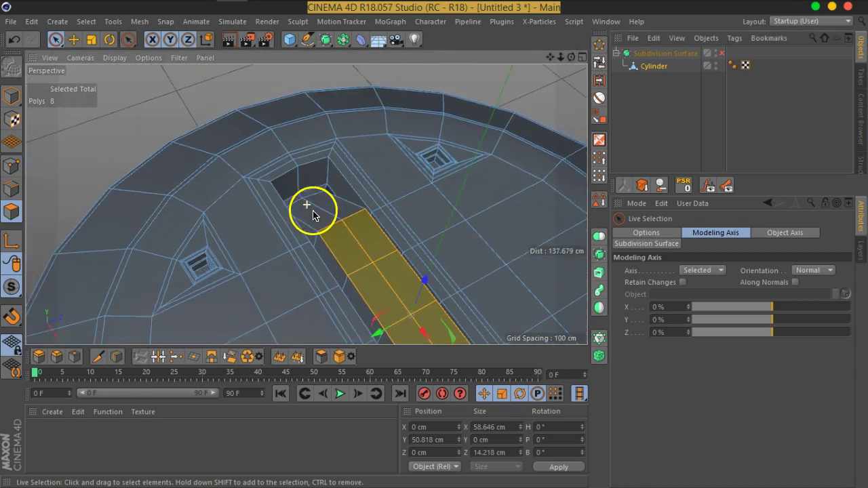
pyautogui.scroll(3, 311, 211)
pyautogui.keyDown('alt'); pyautogui.moveTo(311, 211); pyautogui.dragTo(269, 227); pyautogui.keyUp('alt')
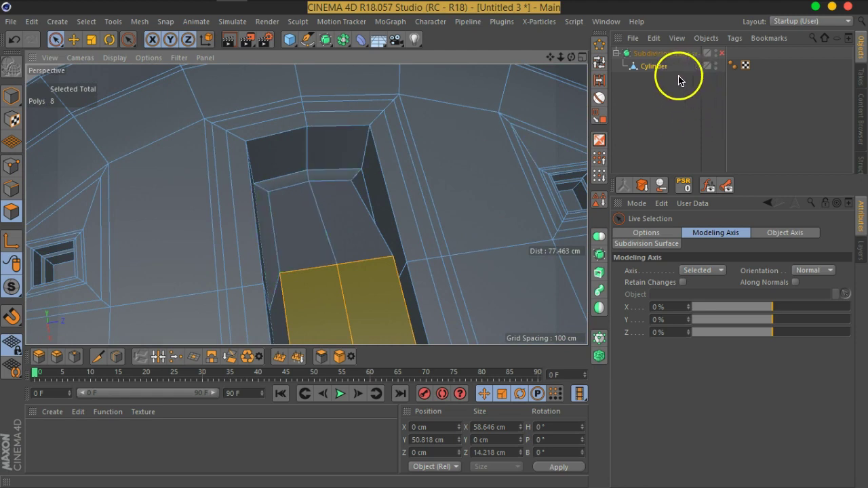
pyautogui.click(721, 54)
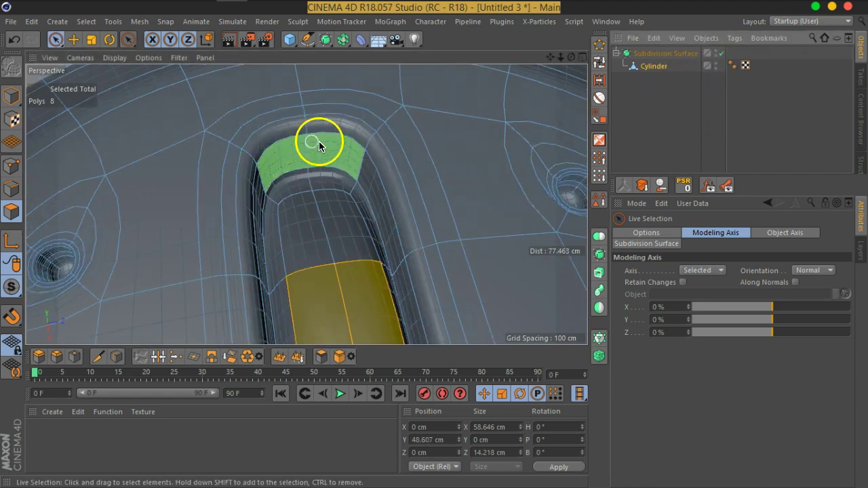
# Step: Add a Loop/Path Cut around the slot in Edge mode with Symmetrical Cut unchecked
pyautogui.click(13, 188)
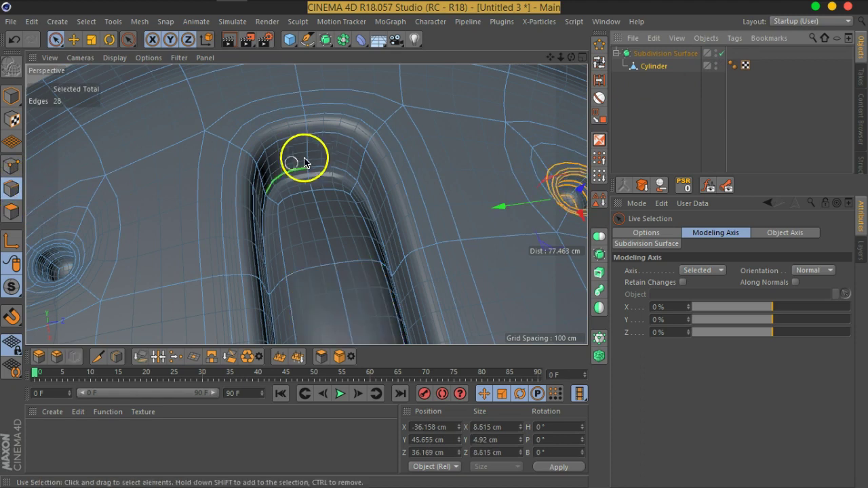
pyautogui.rightClick(307, 157)
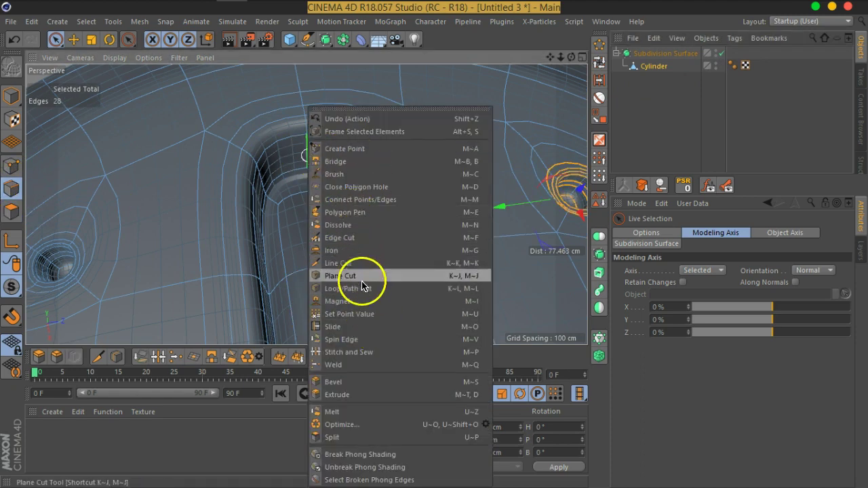
pyautogui.click(365, 289)
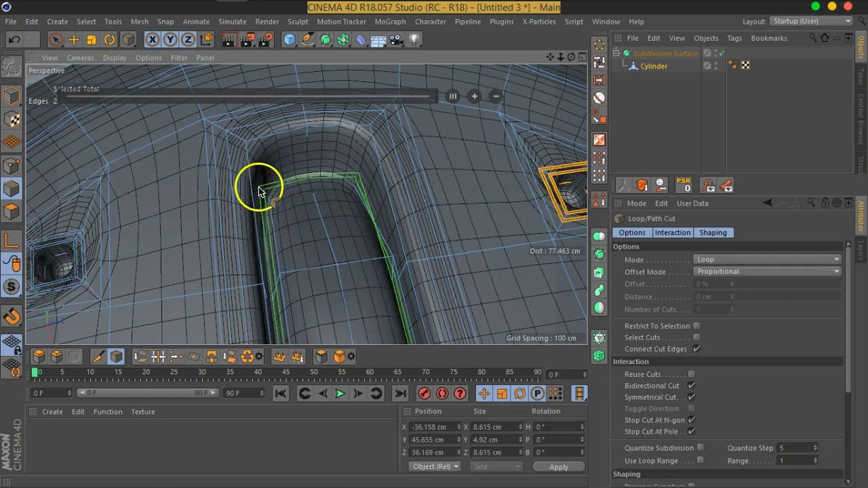
pyautogui.click(691, 398)
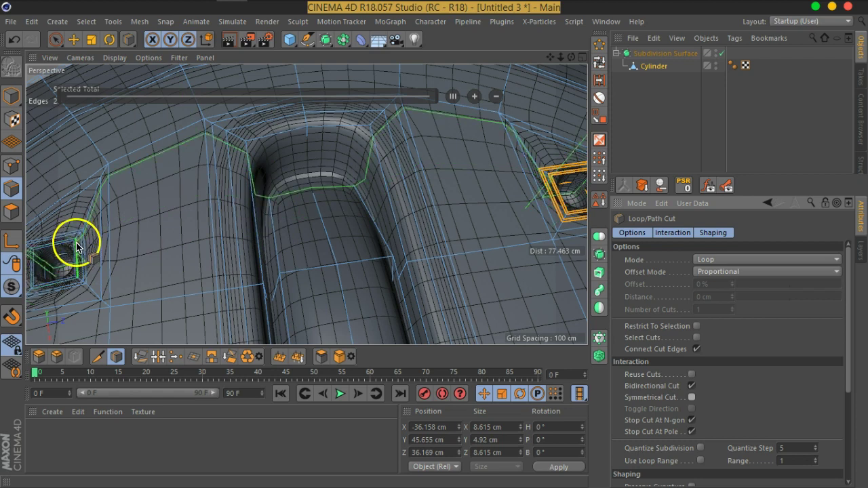
pyautogui.moveTo(77, 249); pyautogui.dragTo(79, 251)
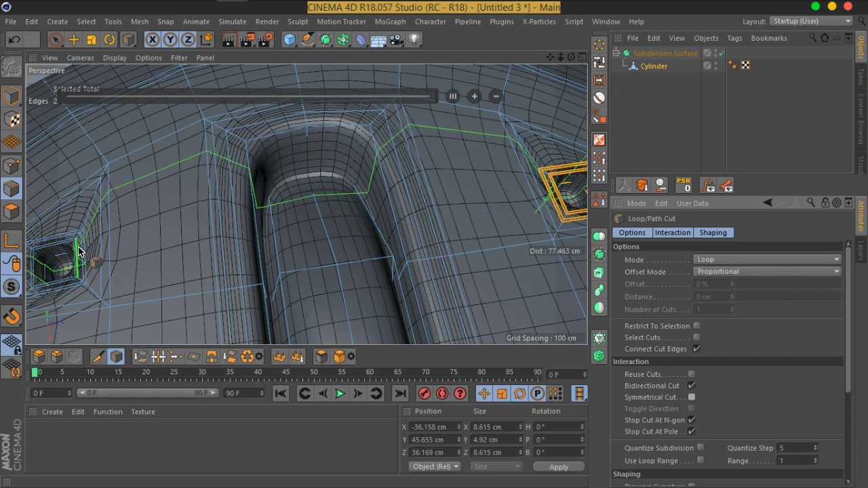
# Step: Deselect all, turn off Subdivision Surface, and select the Cylinder object
pyautogui.click(736, 127)
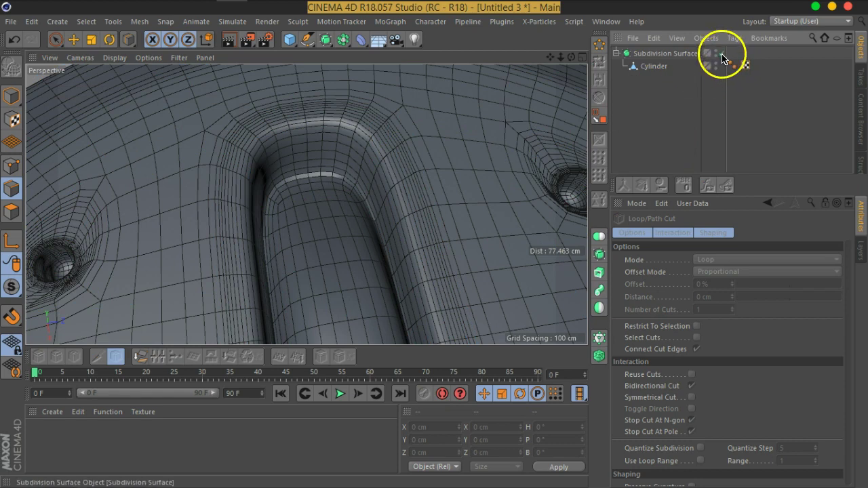
pyautogui.click(721, 53)
pyautogui.click(664, 66)
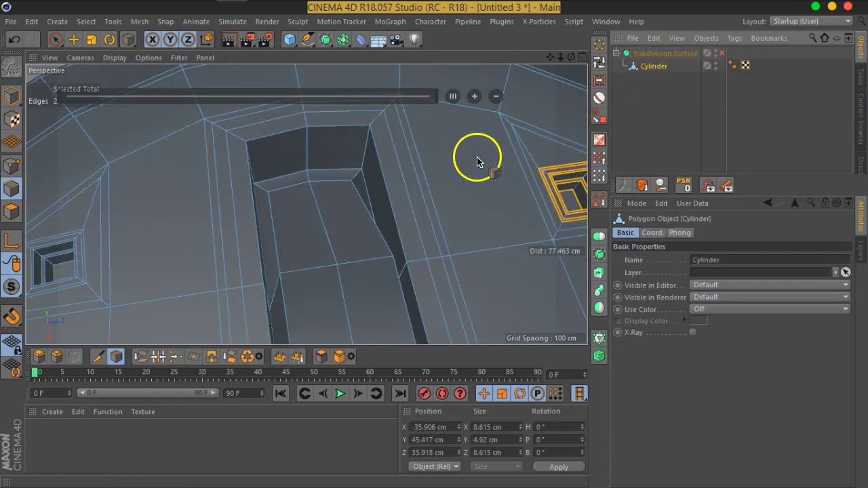
# Step: Activate the Line Cut tool with Single Line unchecked for multi-point cuts
pyautogui.rightClick(477, 160)
pyautogui.click(510, 263)
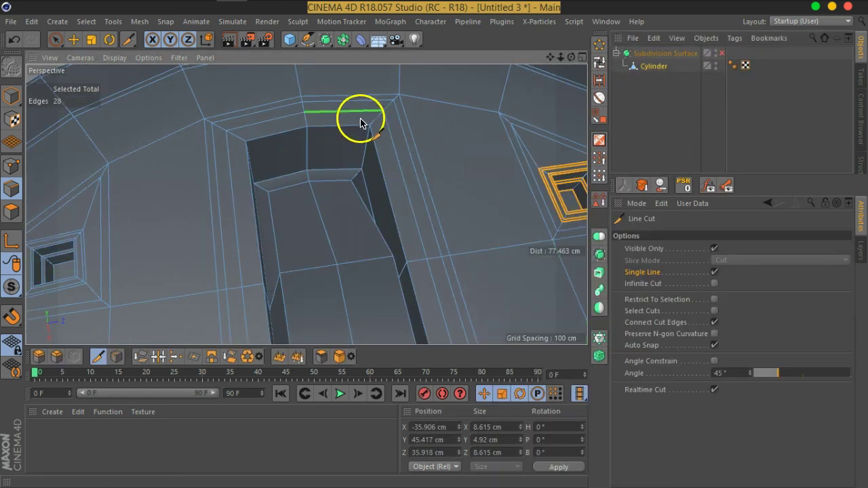
pyautogui.scroll(2, 421, 183)
pyautogui.scroll(2, 434, 193)
pyautogui.scroll(-1, 429, 192)
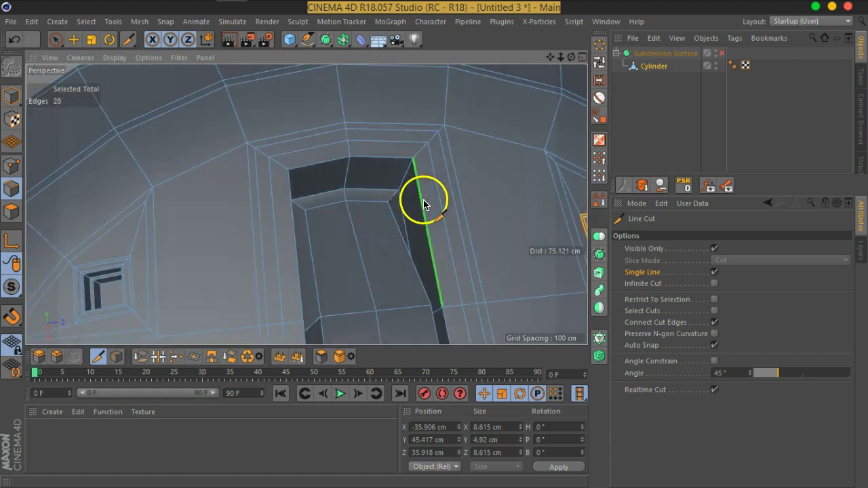
pyautogui.click(714, 272)
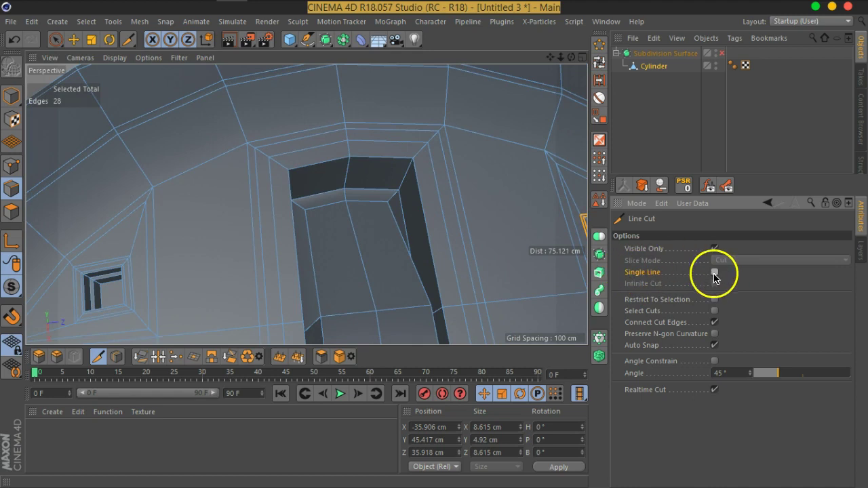
# Step: Place cut points from the slot's end-wall edge across its corner and up to the next edge
pyautogui.scroll(-1, 396, 197)
pyautogui.keyDown('alt'); pyautogui.moveTo(395, 192); pyautogui.dragTo(324, 151); pyautogui.keyUp('alt')
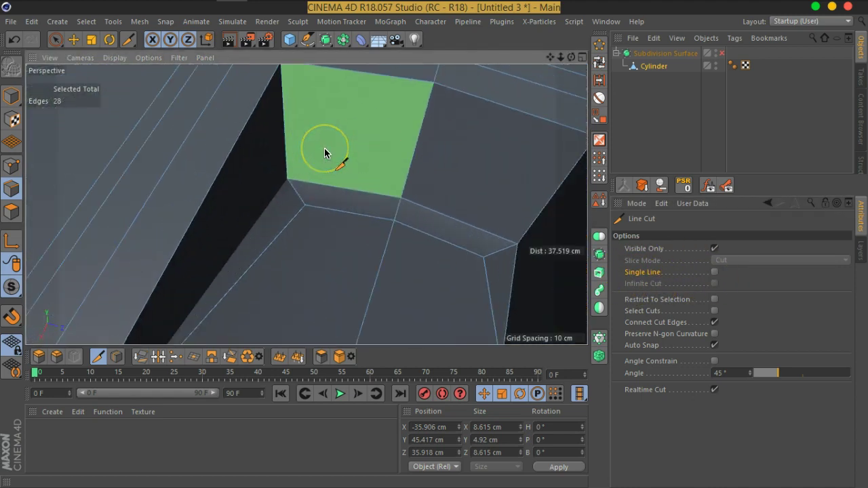
pyautogui.scroll(-2, 324, 152)
pyautogui.keyDown('alt'); pyautogui.moveTo(324, 150); pyautogui.dragTo(349, 178, button='middle'); pyautogui.keyUp('alt')
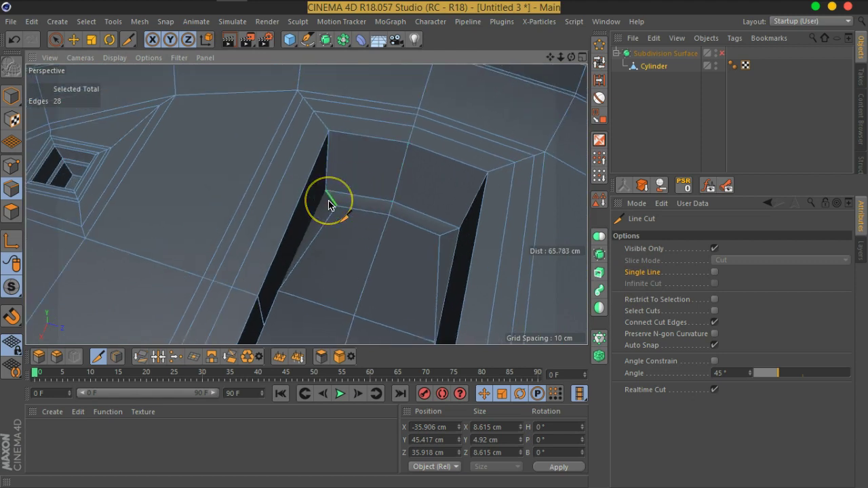
pyautogui.scroll(2, 328, 205)
pyautogui.moveTo(330, 199)
pyautogui.keyDown('alt'); pyautogui.mouseDown()
pyautogui.moveTo(441, 223)
pyautogui.moveTo(397, 242)
pyautogui.mouseUp(); pyautogui.keyUp('alt')
pyautogui.scroll(3, 394, 223)
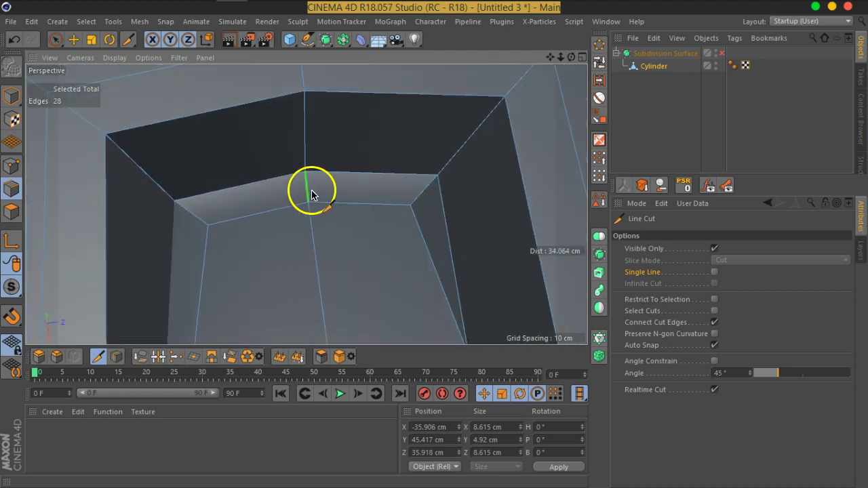
pyautogui.click(307, 191)
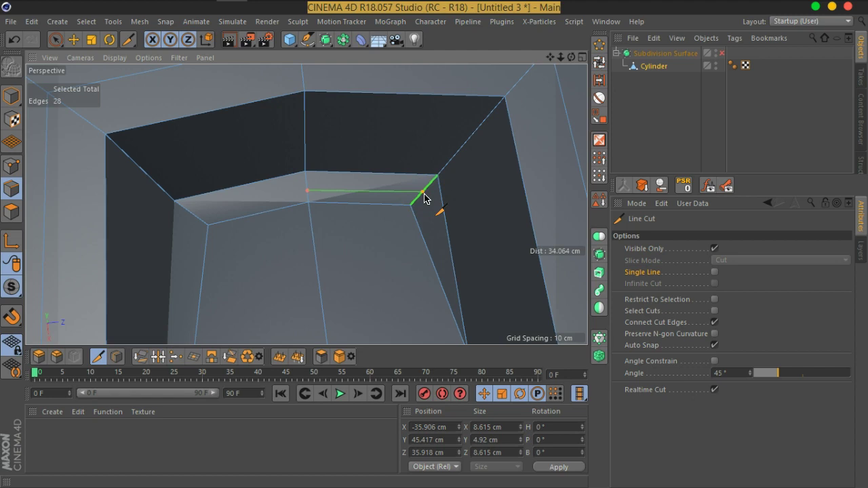
pyautogui.click(423, 196)
pyautogui.click(439, 198)
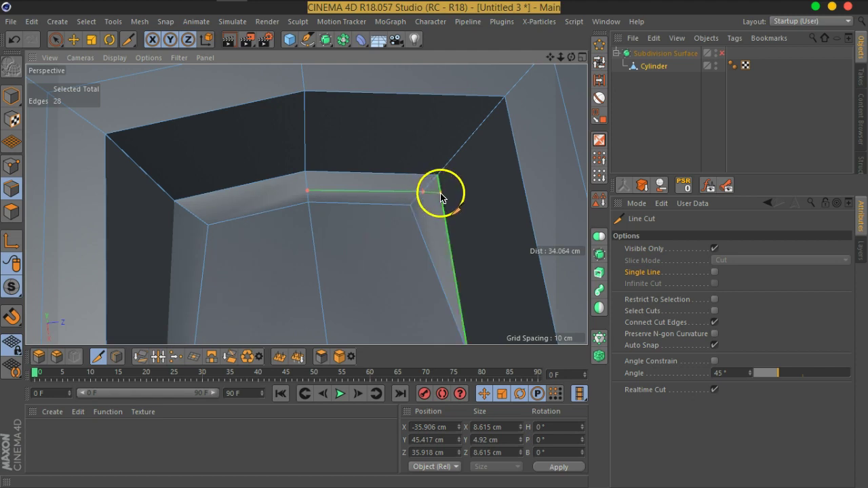
pyautogui.click(514, 148)
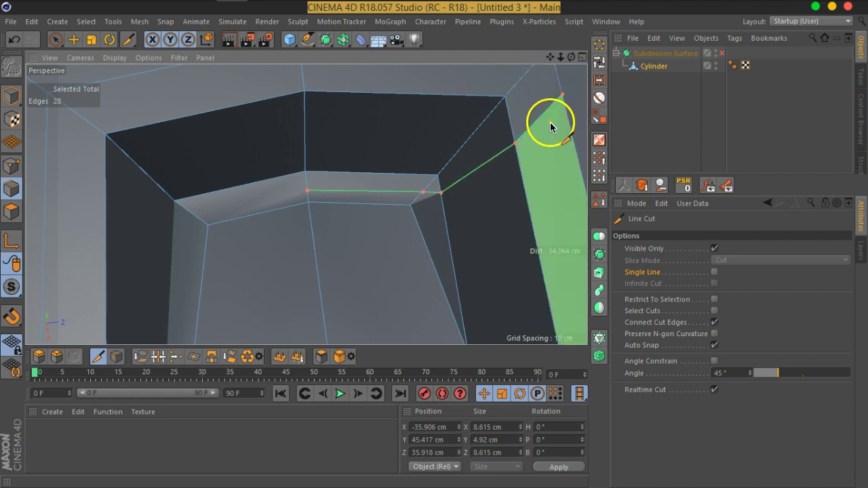
pyautogui.scroll(-3, 223, 158)
pyautogui.scroll(-1, 224, 159)
pyautogui.scroll(-3, 219, 165)
# Step: Extend the line cut across the top face beside the slot
pyautogui.scroll(-2, 219, 164)
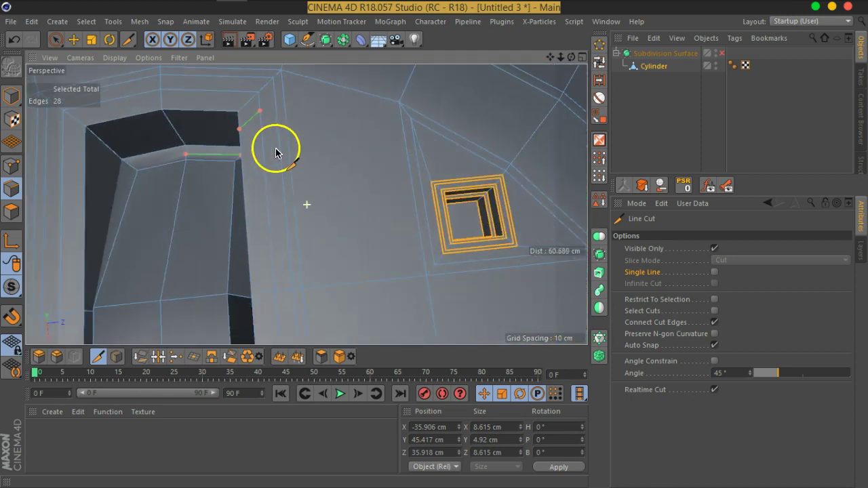
pyautogui.keyDown('alt'); pyautogui.moveTo(275, 152); pyautogui.dragTo(296, 170, button='middle'); pyautogui.keyUp('alt')
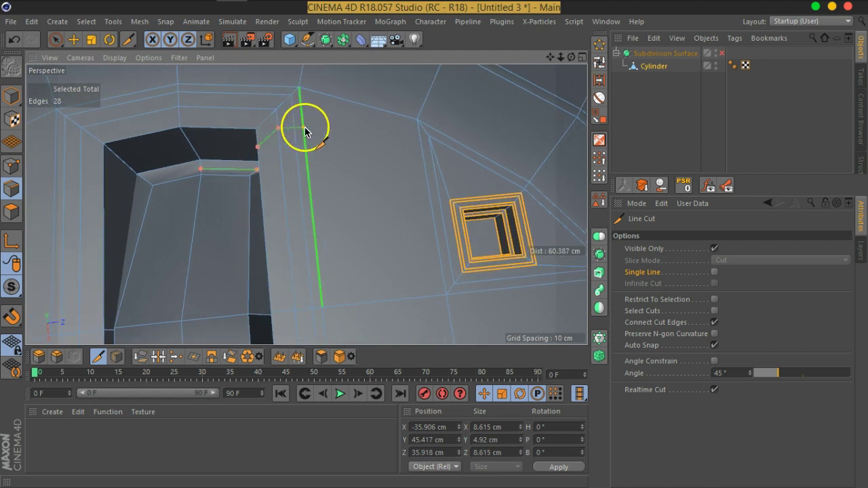
pyautogui.moveTo(305, 132)
pyautogui.mouseDown()
pyautogui.moveTo(370, 176)
pyautogui.moveTo(386, 301)
pyautogui.mouseUp()
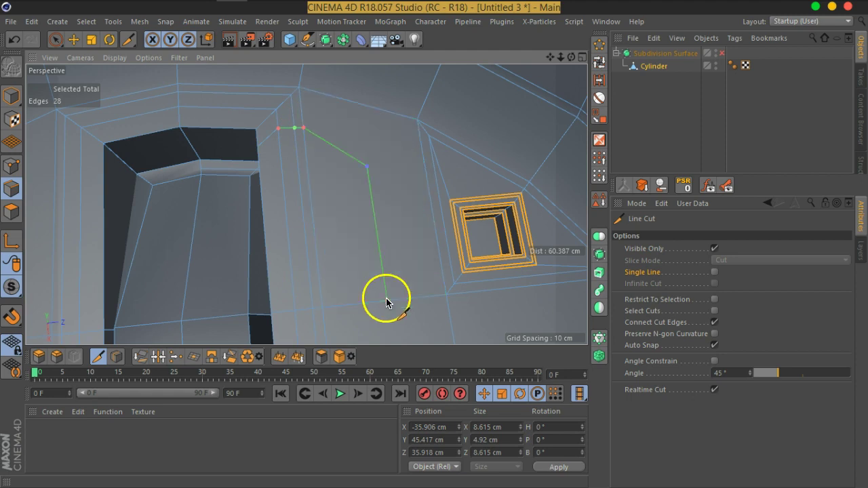
pyautogui.scroll(-3, 388, 306)
pyautogui.scroll(-3, 360, 141)
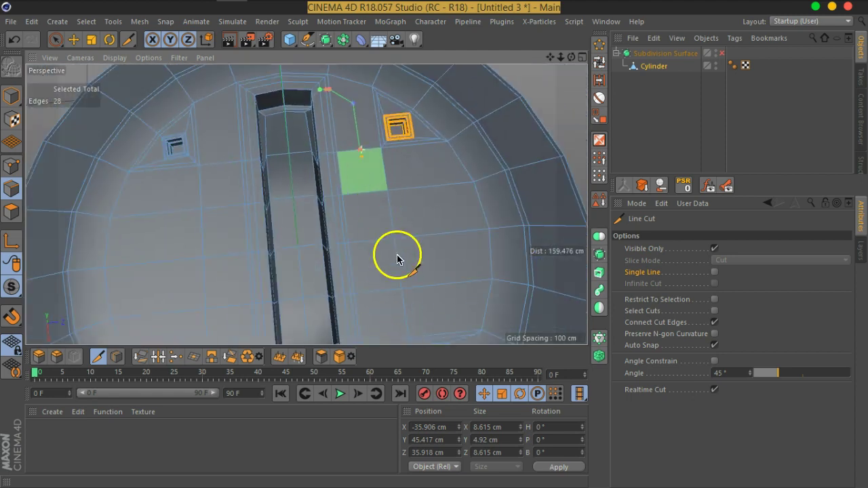
# Step: Add a cut point on the face beside the slot, stepping toward the slot's inner corner
pyautogui.keyDown('alt'); pyautogui.moveTo(397, 258); pyautogui.dragTo(368, 124); pyautogui.keyUp('alt')
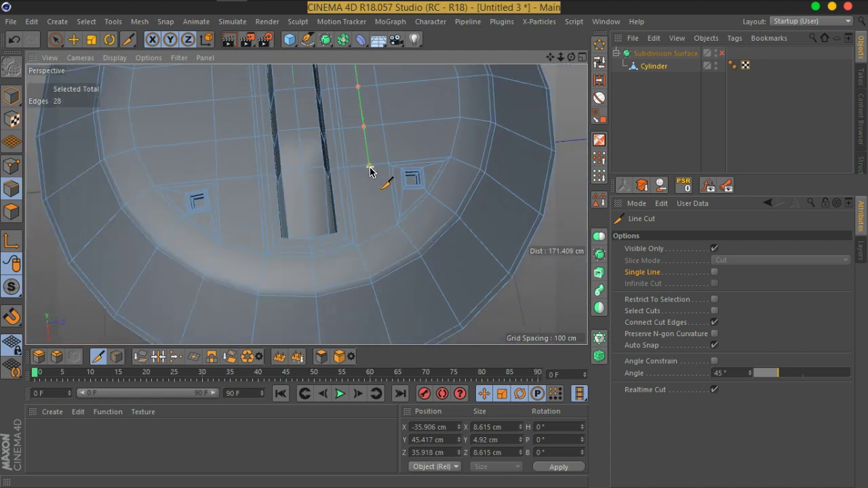
pyautogui.scroll(2, 371, 170)
pyautogui.scroll(2, 374, 183)
pyautogui.scroll(1, 386, 177)
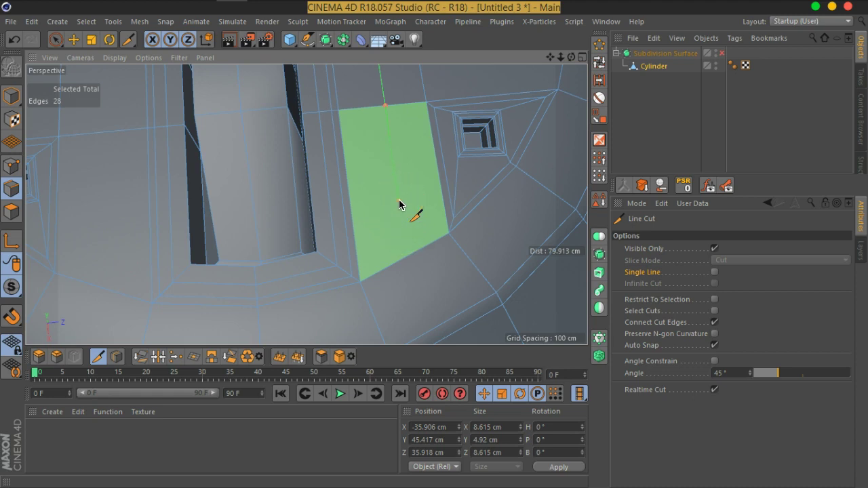
pyautogui.click(402, 214)
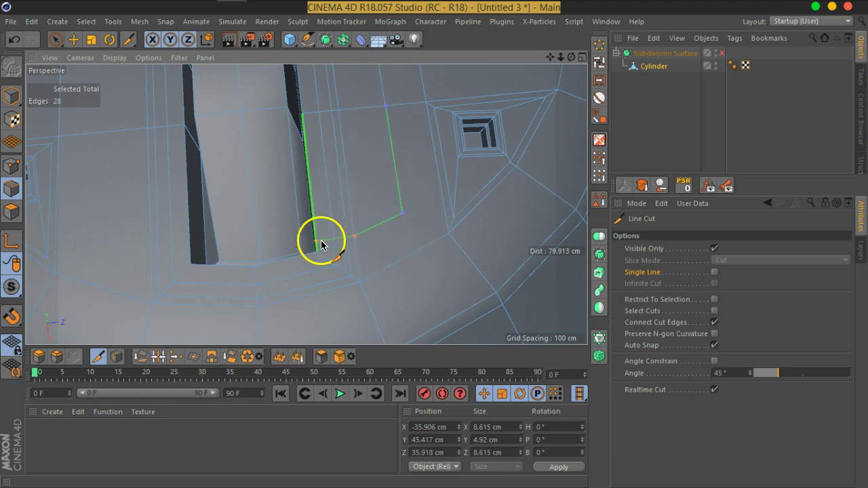
pyautogui.keyDown('alt'); pyautogui.moveTo(322, 246); pyautogui.dragTo(529, 178); pyautogui.keyUp('alt')
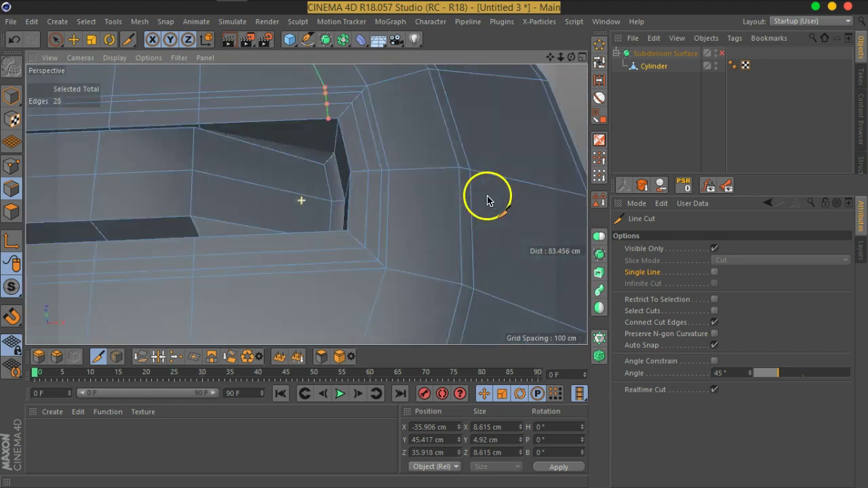
pyautogui.scroll(2, 333, 174)
pyautogui.scroll(2, 304, 167)
pyautogui.scroll(1, 302, 166)
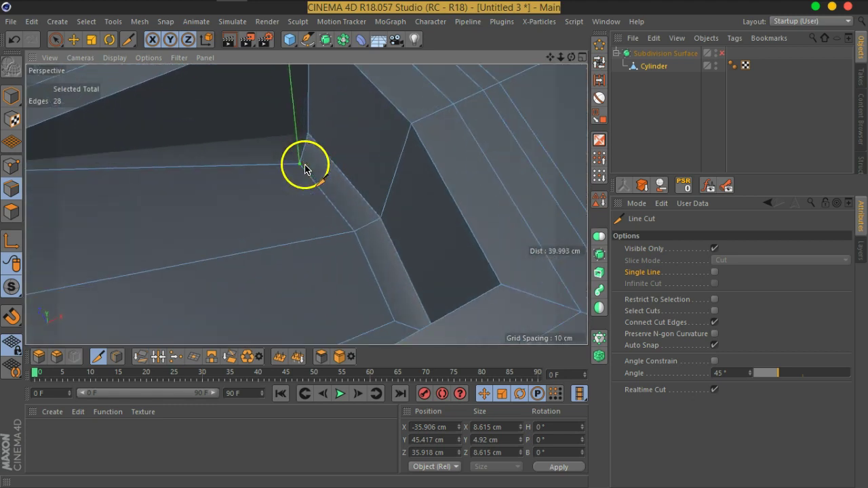
pyautogui.moveTo(288, 167)
pyautogui.keyDown('alt'); pyautogui.mouseDown()
pyautogui.moveTo(362, 184)
pyautogui.moveTo(411, 158)
pyautogui.moveTo(327, 180)
pyautogui.moveTo(400, 178)
pyautogui.moveTo(441, 142)
pyautogui.moveTo(424, 152)
pyautogui.mouseUp(); pyautogui.keyUp('alt')
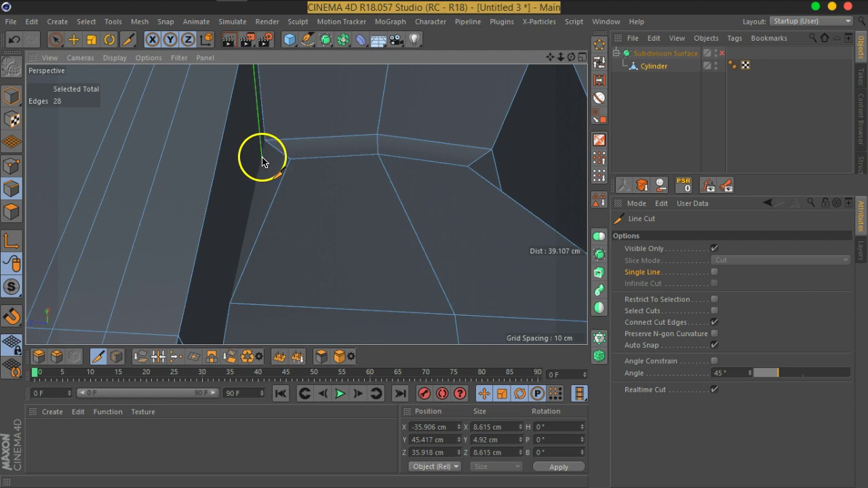
# Step: Place cut points across the slot-end rim step, then discard them with Escape
pyautogui.click(263, 160)
pyautogui.click(280, 153)
pyautogui.click(377, 147)
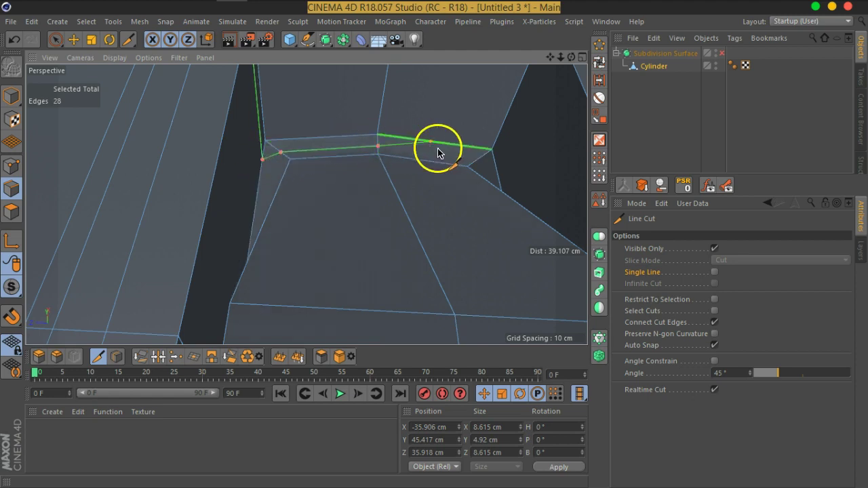
pyautogui.click(475, 162)
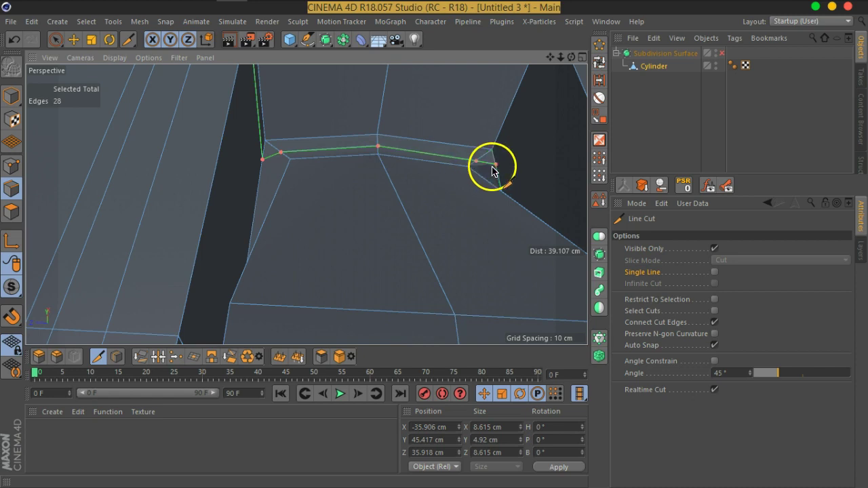
pyautogui.keyDown('alt'); pyautogui.moveTo(492, 171); pyautogui.dragTo(396, 143); pyautogui.keyUp('alt')
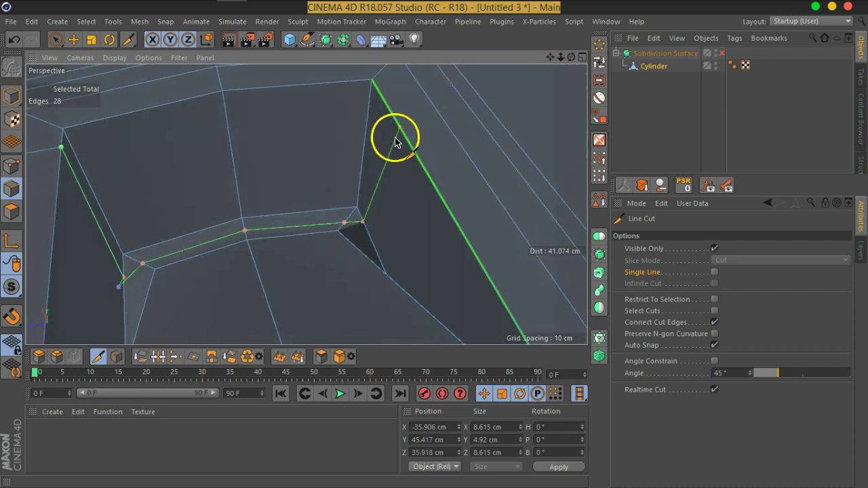
pyautogui.click(384, 106)
pyautogui.moveTo(408, 100)
pyautogui.keyDown('alt'); pyautogui.mouseDown()
pyautogui.moveTo(313, 185)
pyautogui.moveTo(349, 139)
pyautogui.moveTo(295, 178)
pyautogui.moveTo(341, 171)
pyautogui.mouseUp(); pyautogui.keyUp('alt')
pyautogui.scroll(-3, 364, 152)
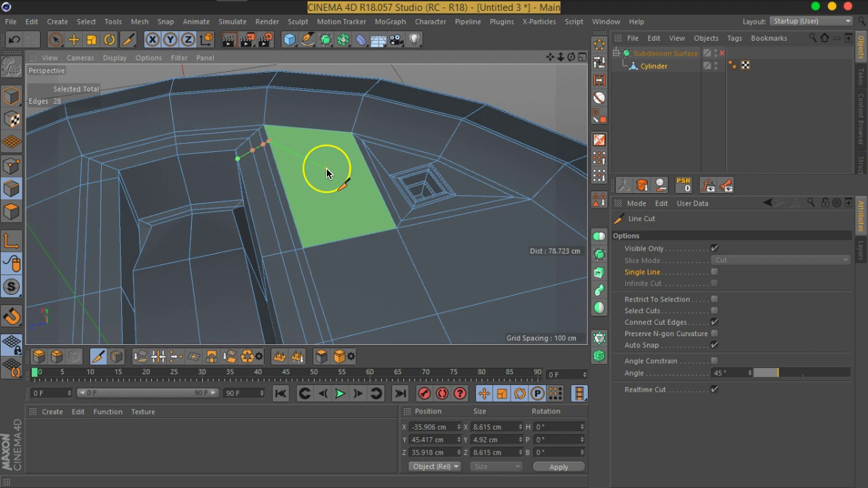
pyautogui.press('Escape')
# Step: Cut a new edge from the face by the square hole down to the slot's edge
pyautogui.click(277, 155)
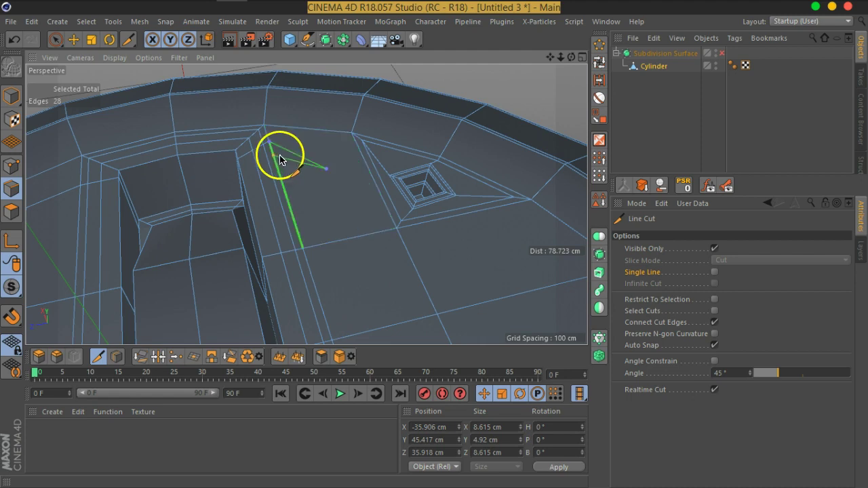
pyautogui.click(348, 209)
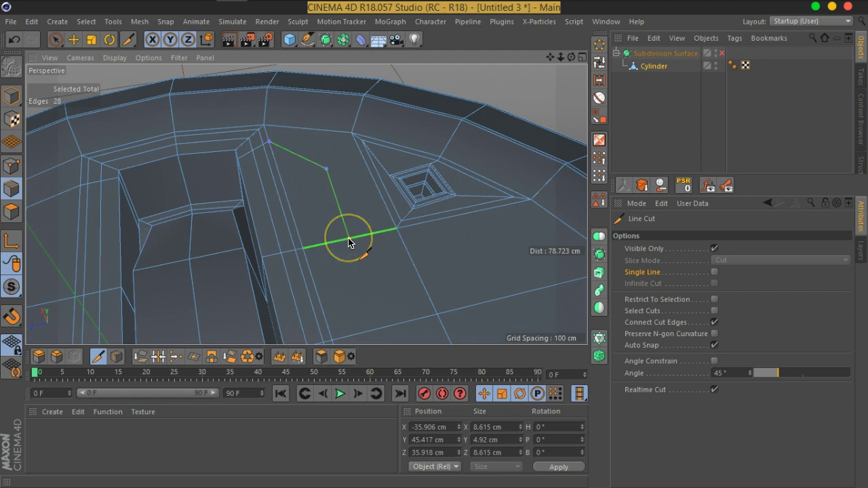
pyautogui.moveTo(348, 242)
pyautogui.keyDown('alt'); pyautogui.mouseDown()
pyautogui.moveTo(368, 265)
pyautogui.moveTo(339, 194)
pyautogui.mouseUp(); pyautogui.keyUp('alt')
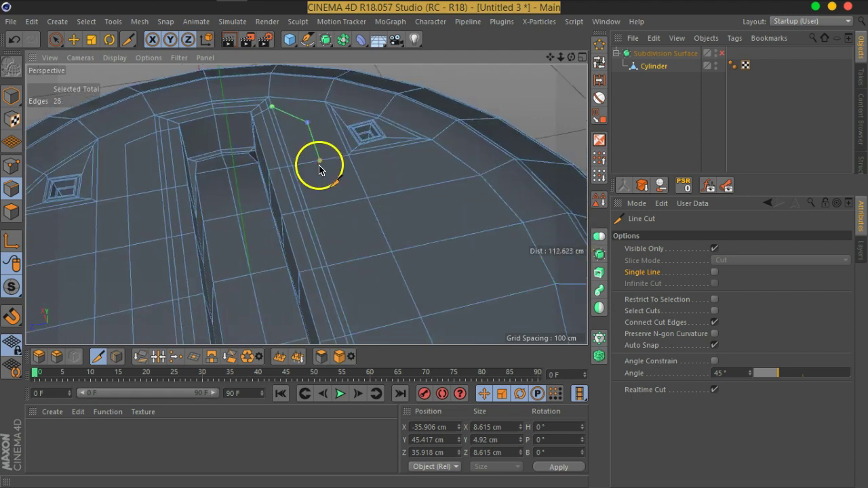
pyautogui.moveTo(393, 278)
pyautogui.keyDown('alt'); pyautogui.mouseDown()
pyautogui.moveTo(362, 257)
pyautogui.moveTo(316, 196)
pyautogui.moveTo(310, 242)
pyautogui.moveTo(342, 197)
pyautogui.mouseUp(); pyautogui.keyUp('alt')
pyautogui.click(302, 216)
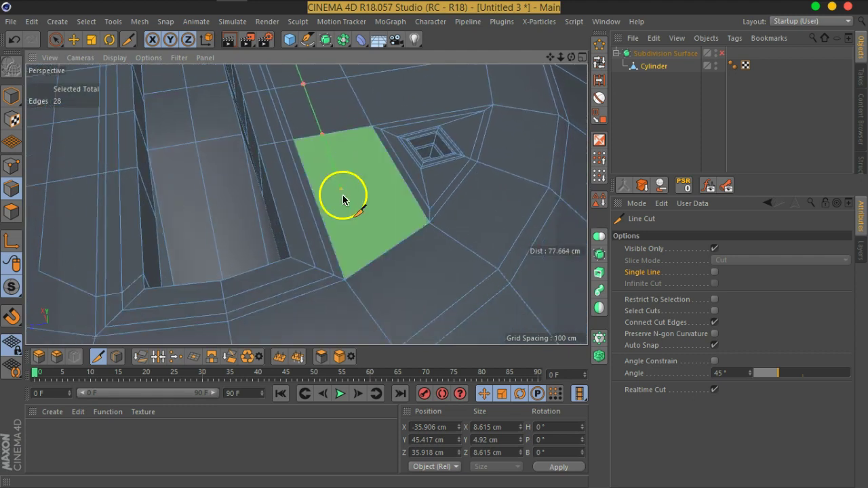
pyautogui.click(364, 227)
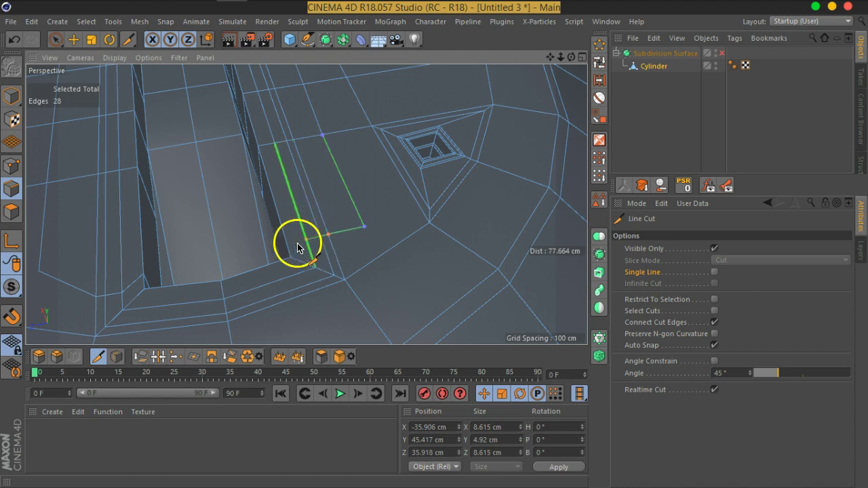
pyautogui.moveTo(291, 246)
pyautogui.keyDown('alt'); pyautogui.mouseDown()
pyautogui.moveTo(320, 281)
pyautogui.moveTo(482, 264)
pyautogui.mouseUp(); pyautogui.keyUp('alt')
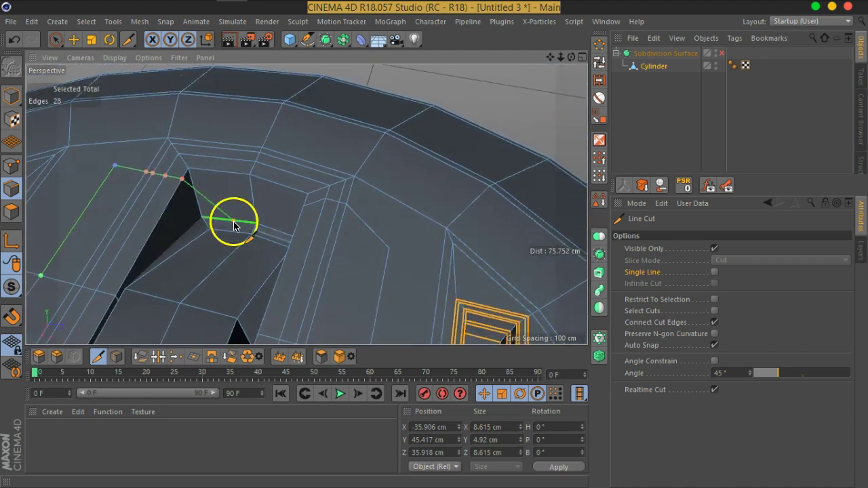
pyautogui.scroll(3, 233, 223)
pyautogui.scroll(2, 174, 209)
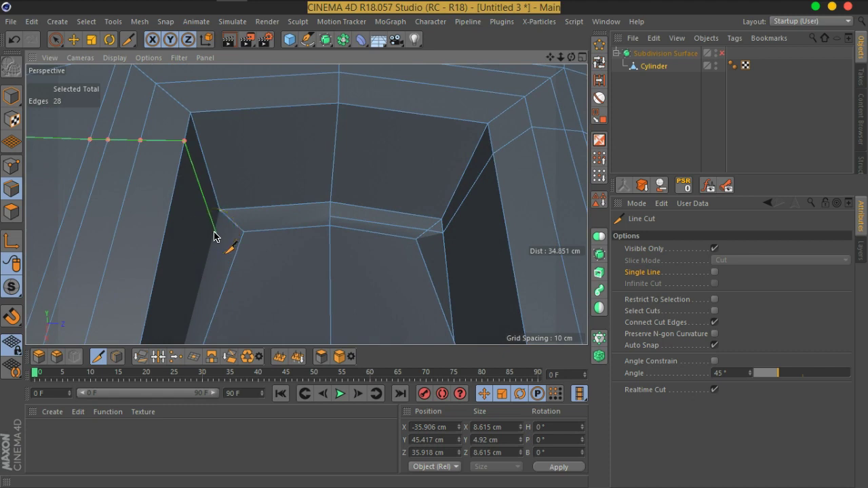
pyautogui.click(213, 236)
# Step: Cut across the rim step at the other slot corner, then deselect the Cylinder
pyautogui.click(231, 223)
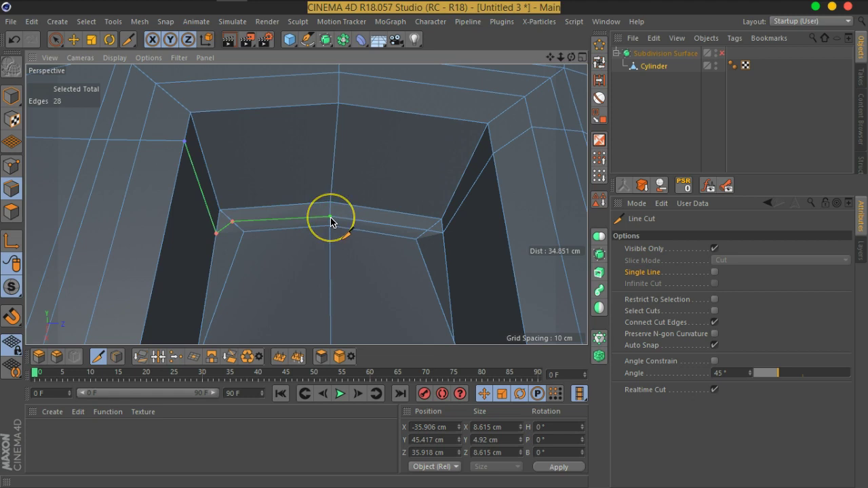
pyautogui.moveTo(314, 265); pyautogui.dragTo(352, 222)
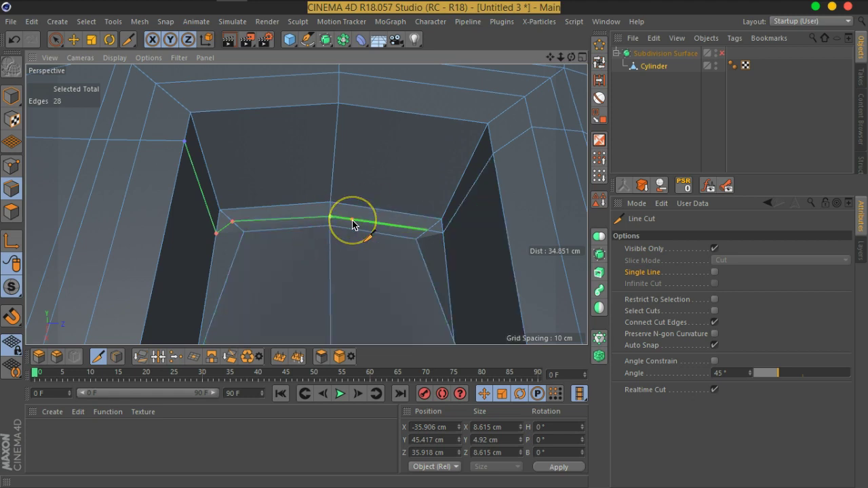
pyautogui.keyDown('alt'); pyautogui.moveTo(297, 237); pyautogui.dragTo(404, 224); pyautogui.keyUp('alt')
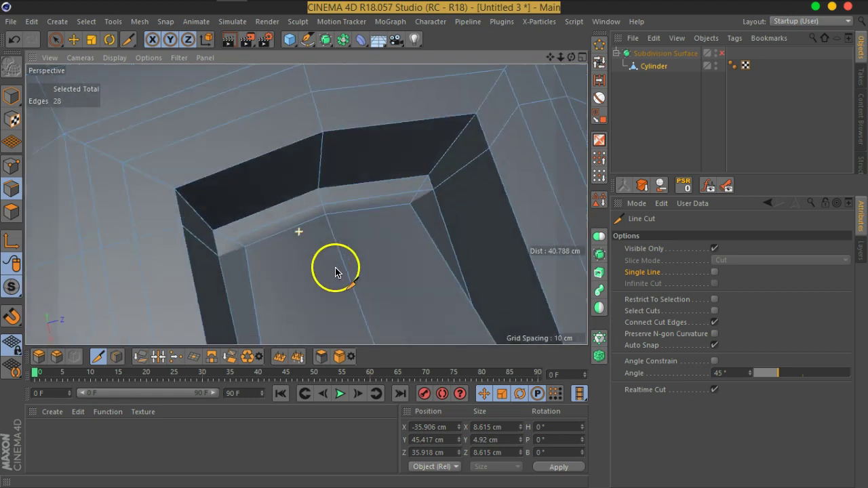
pyautogui.scroll(5, 375, 199)
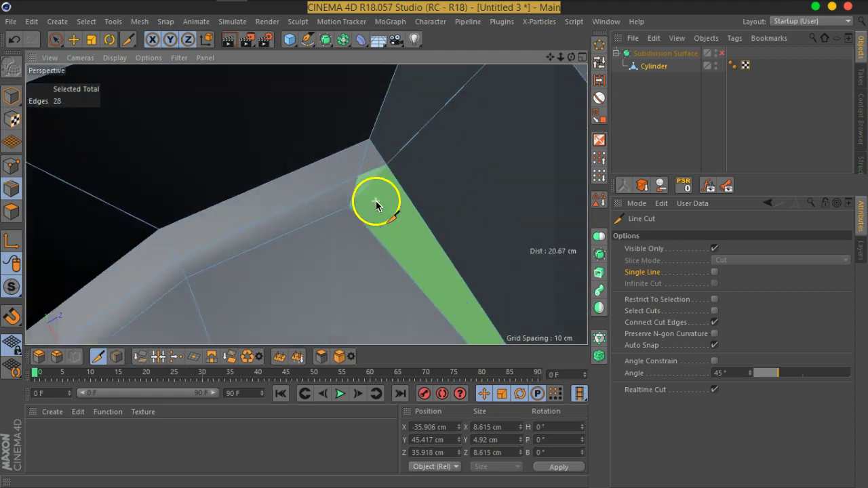
pyautogui.scroll(3, 376, 199)
pyautogui.click(634, 132)
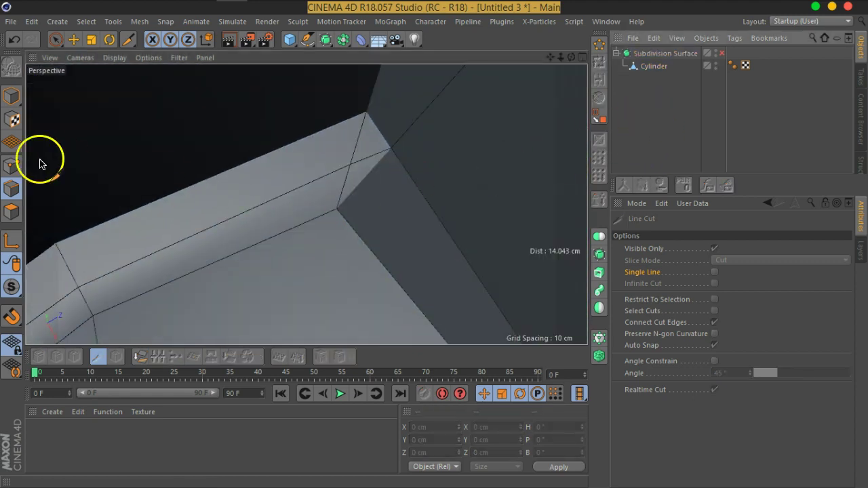
# Step: Select the Cylinder object and bring the rim corner and recessed openings into view
pyautogui.click(49, 46)
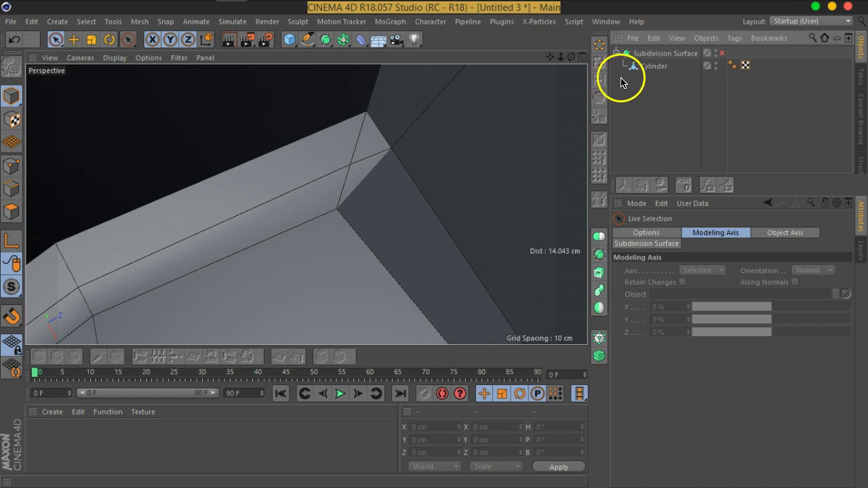
pyautogui.click(634, 66)
pyautogui.moveTo(509, 184)
pyautogui.keyDown('alt'); pyautogui.mouseDown()
pyautogui.moveTo(392, 204)
pyautogui.moveTo(318, 163)
pyautogui.moveTo(329, 153)
pyautogui.moveTo(392, 182)
pyautogui.moveTo(380, 223)
pyautogui.moveTo(476, 249)
pyautogui.moveTo(574, 240)
pyautogui.moveTo(425, 246)
pyautogui.moveTo(310, 200)
pyautogui.moveTo(296, 182)
pyautogui.mouseUp(); pyautogui.keyUp('alt')
pyautogui.scroll(-3, 296, 182)
pyautogui.scroll(-3, 270, 223)
pyautogui.keyDown('alt'); pyautogui.moveTo(269, 223); pyautogui.dragTo(390, 266); pyautogui.keyUp('alt')
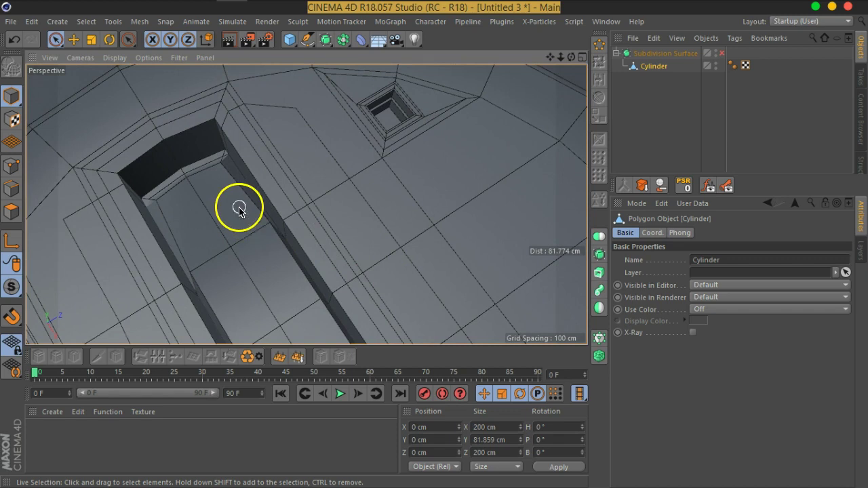
pyautogui.scroll(4, 235, 196)
pyautogui.moveTo(215, 154)
pyautogui.keyDown('alt'); pyautogui.mouseDown()
pyautogui.moveTo(291, 194)
pyautogui.moveTo(316, 174)
pyautogui.moveTo(250, 170)
pyautogui.mouseUp(); pyautogui.keyUp('alt')
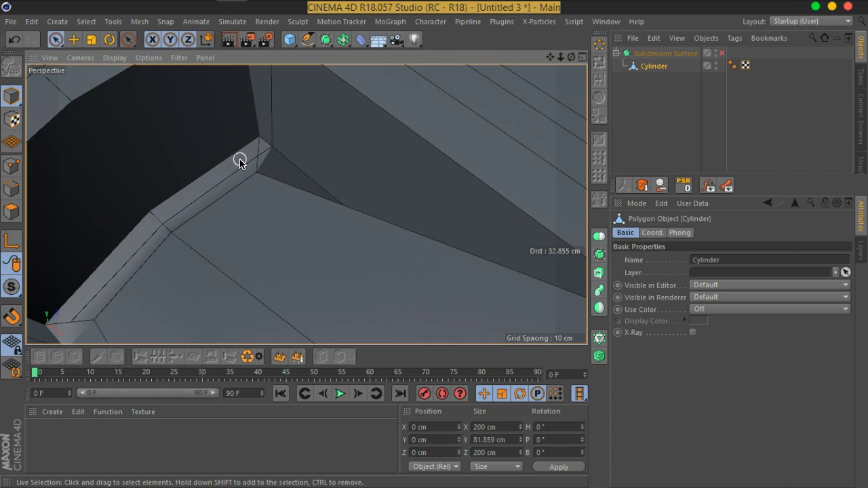
pyautogui.moveTo(240, 163)
pyautogui.keyDown('alt'); pyautogui.mouseDown()
pyautogui.moveTo(319, 196)
pyautogui.moveTo(270, 187)
pyautogui.mouseUp(); pyautogui.keyUp('alt')
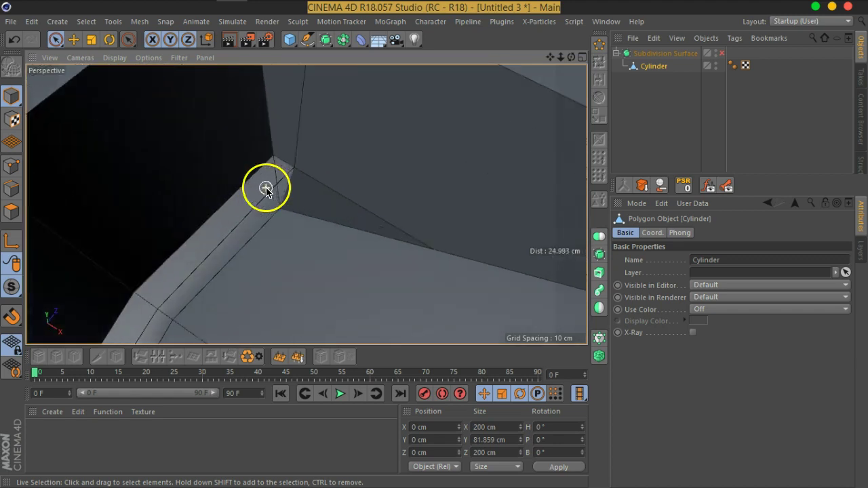
# Step: Switch to Edge mode and frame the rim corner closely
pyautogui.click(22, 200)
pyautogui.scroll(1, 313, 197)
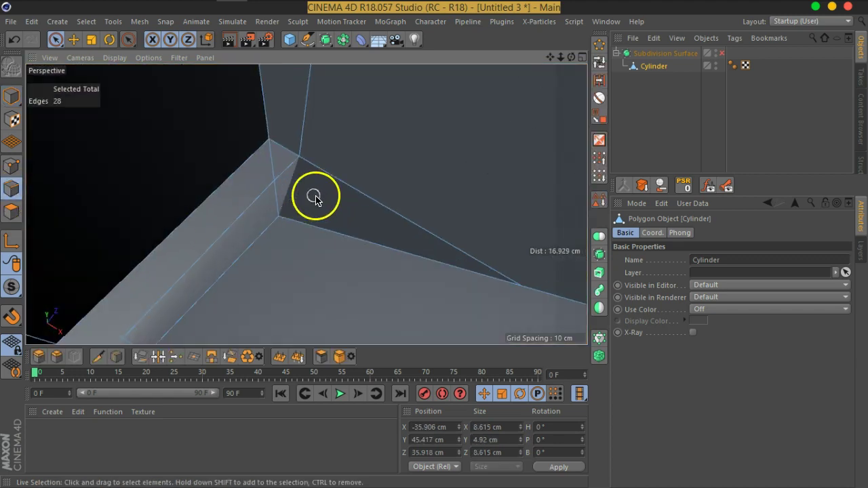
pyautogui.moveTo(341, 209)
pyautogui.keyDown('alt'); pyautogui.mouseDown()
pyautogui.moveTo(368, 192)
pyautogui.moveTo(343, 217)
pyautogui.moveTo(237, 225)
pyautogui.moveTo(194, 213)
pyautogui.mouseUp(); pyautogui.keyUp('alt')
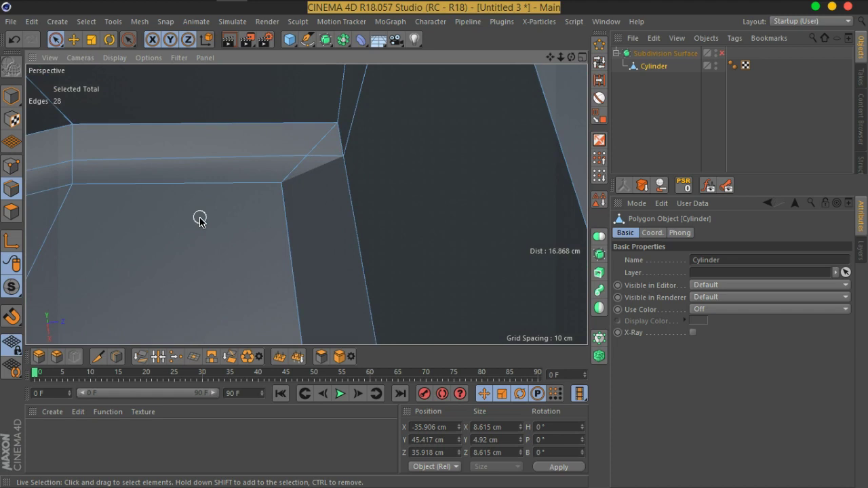
pyautogui.keyDown('alt'); pyautogui.moveTo(382, 216); pyautogui.dragTo(419, 217, button='middle'); pyautogui.keyUp('alt')
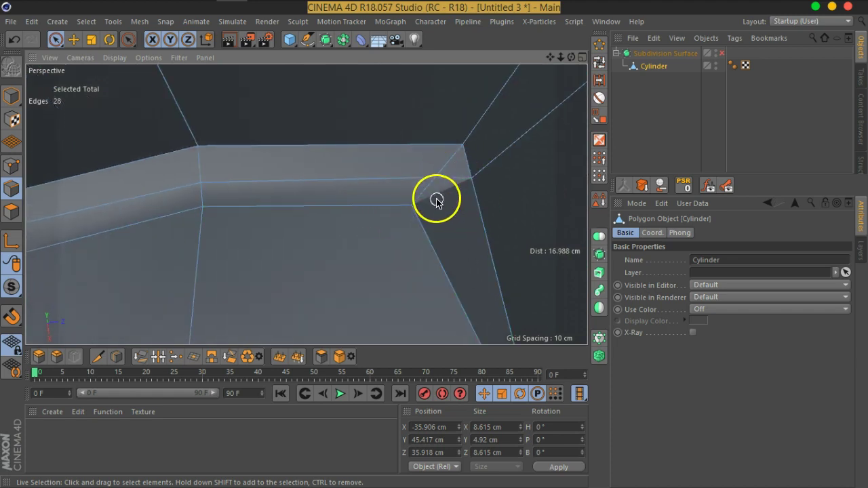
pyautogui.moveTo(426, 190)
pyautogui.keyDown('alt'); pyautogui.mouseDown()
pyautogui.moveTo(459, 203)
pyautogui.moveTo(506, 194)
pyautogui.moveTo(477, 195)
pyautogui.moveTo(457, 213)
pyautogui.moveTo(455, 190)
pyautogui.mouseUp(); pyautogui.keyUp('alt')
pyautogui.scroll(2, 444, 169)
# Step: Dissolve a rim-corner edge, preview it with Subdivision Surface, then undo the dissolve
pyautogui.rightClick(444, 166)
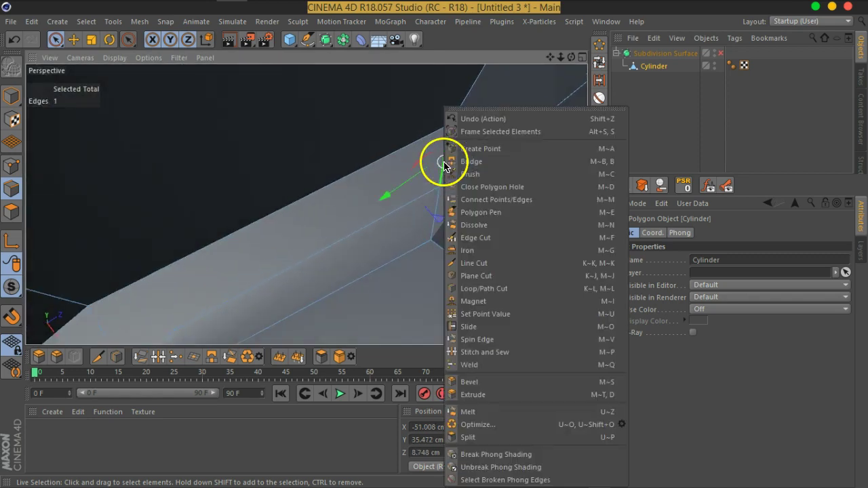
pyautogui.click(475, 234)
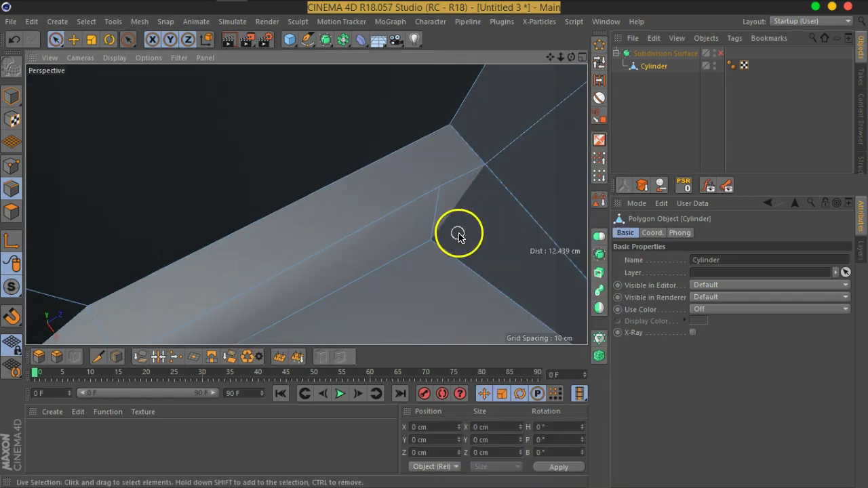
pyautogui.click(721, 54)
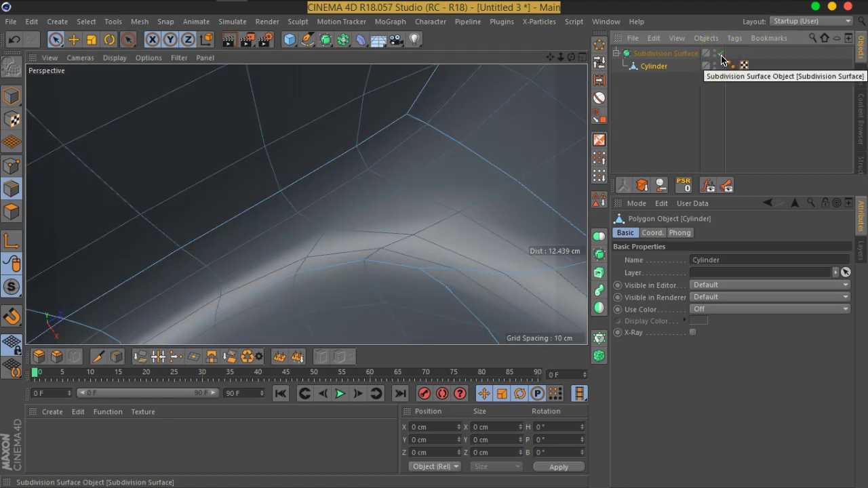
pyautogui.click(721, 53)
pyautogui.hotkey('ctrl', 'z')
pyautogui.hotkey('ctrl', 'z')
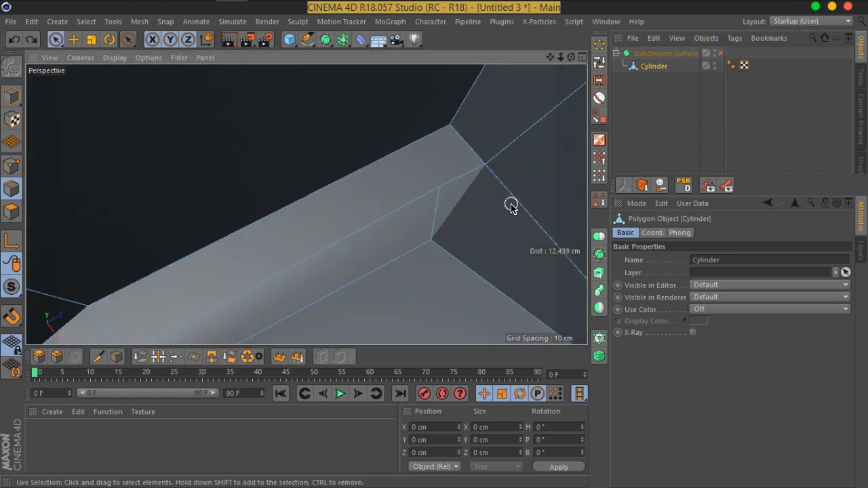
pyautogui.hotkey('ctrl', 'z')
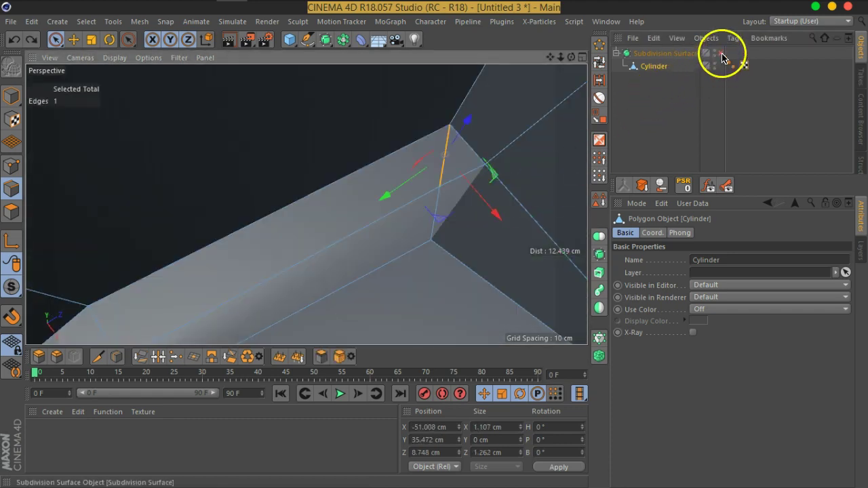
pyautogui.click(720, 54)
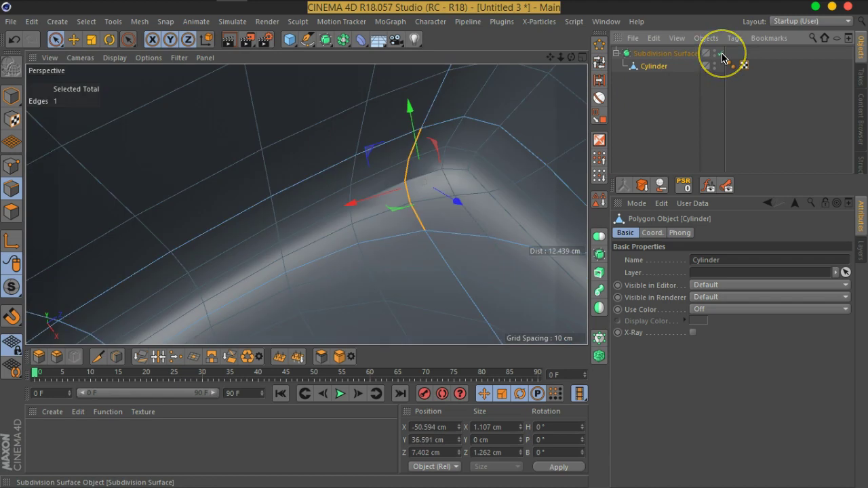
pyautogui.click(720, 54)
# Step: Zoom in on the top face and select the edge near the slot corner
pyautogui.moveTo(528, 174)
pyautogui.keyDown('alt'); pyautogui.mouseDown()
pyautogui.moveTo(442, 204)
pyautogui.moveTo(475, 217)
pyautogui.moveTo(321, 186)
pyautogui.moveTo(281, 265)
pyautogui.moveTo(265, 237)
pyautogui.moveTo(278, 205)
pyautogui.moveTo(406, 224)
pyautogui.mouseUp(); pyautogui.keyUp('alt')
pyautogui.scroll(1, 390, 214)
pyautogui.scroll(1, 366, 204)
pyautogui.scroll(2, 362, 204)
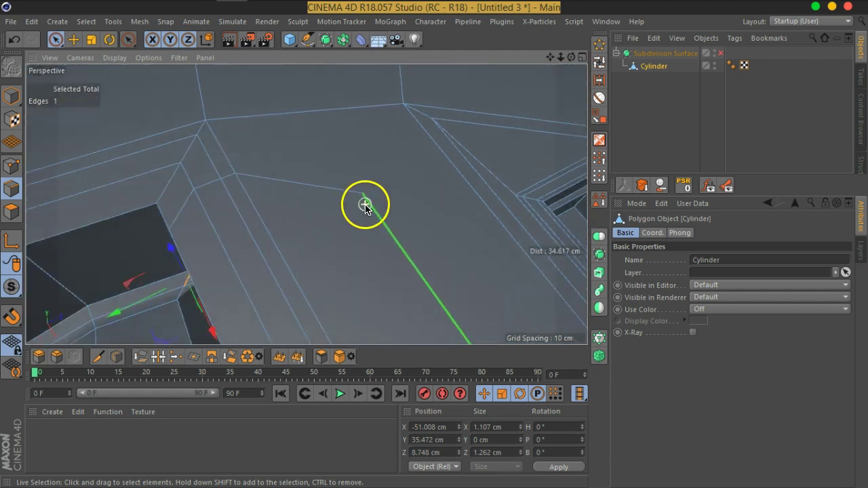
pyautogui.scroll(1, 363, 198)
pyautogui.click(92, 204)
# Step: Start a Line Cut with Single Line ticked and vertex snapping enabled
pyautogui.rightClick(337, 212)
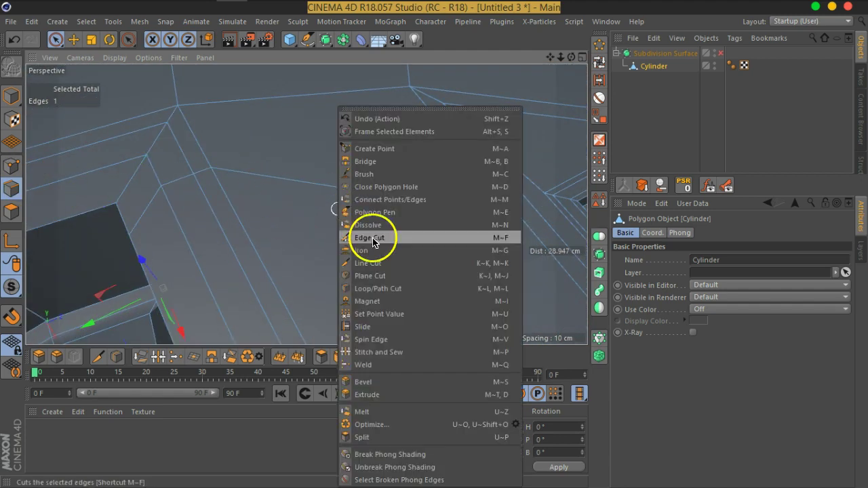
pyautogui.click(368, 256)
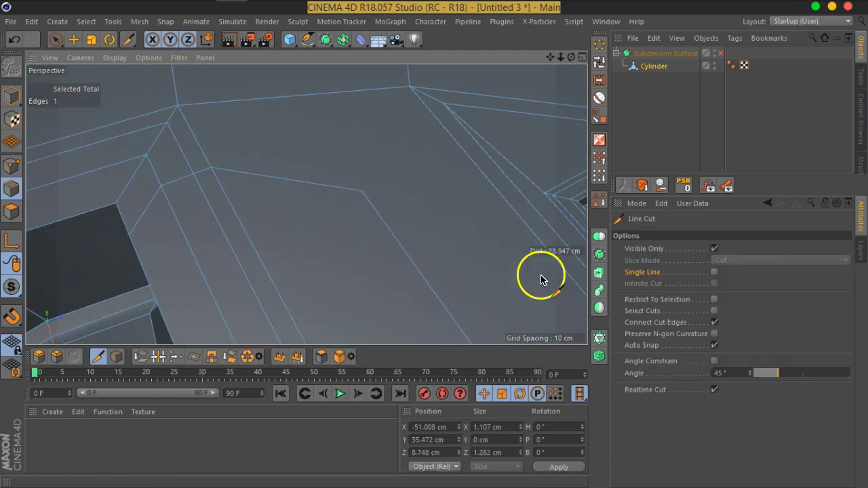
pyautogui.click(715, 272)
pyautogui.scroll(-2, 366, 203)
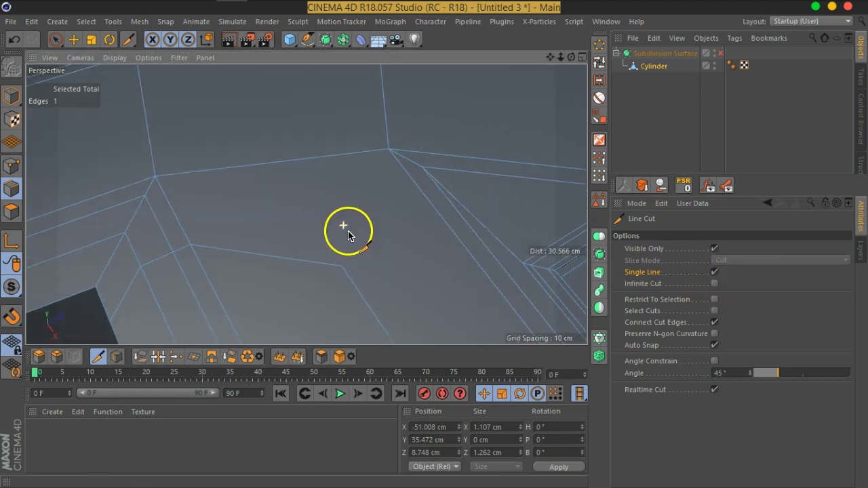
pyautogui.moveTo(409, 264)
pyautogui.keyDown('alt'); pyautogui.mouseDown()
pyautogui.moveTo(294, 170)
pyautogui.moveTo(267, 188)
pyautogui.moveTo(228, 190)
pyautogui.moveTo(281, 170)
pyautogui.moveTo(277, 240)
pyautogui.moveTo(253, 225)
pyautogui.moveTo(270, 159)
pyautogui.mouseUp(); pyautogui.keyUp('alt')
pyautogui.moveTo(285, 123)
pyautogui.mouseDown()
pyautogui.moveTo(297, 108)
pyautogui.moveTo(20, 326)
pyautogui.mouseUp()
pyautogui.click(14, 319)
# Step: Cut an edge on the top face from the slot's outer corner vertex to the neighbouring edge
pyautogui.keyDown('alt'); pyautogui.moveTo(473, 225); pyautogui.dragTo(359, 151, button='middle'); pyautogui.keyUp('alt')
pyautogui.moveTo(333, 158)
pyautogui.keyDown('alt'); pyautogui.mouseDown()
pyautogui.moveTo(362, 240)
pyautogui.moveTo(401, 158)
pyautogui.moveTo(321, 145)
pyautogui.moveTo(344, 170)
pyautogui.moveTo(357, 237)
pyautogui.moveTo(330, 258)
pyautogui.moveTo(452, 240)
pyautogui.mouseUp(); pyautogui.keyUp('alt')
pyautogui.scroll(3, 355, 264)
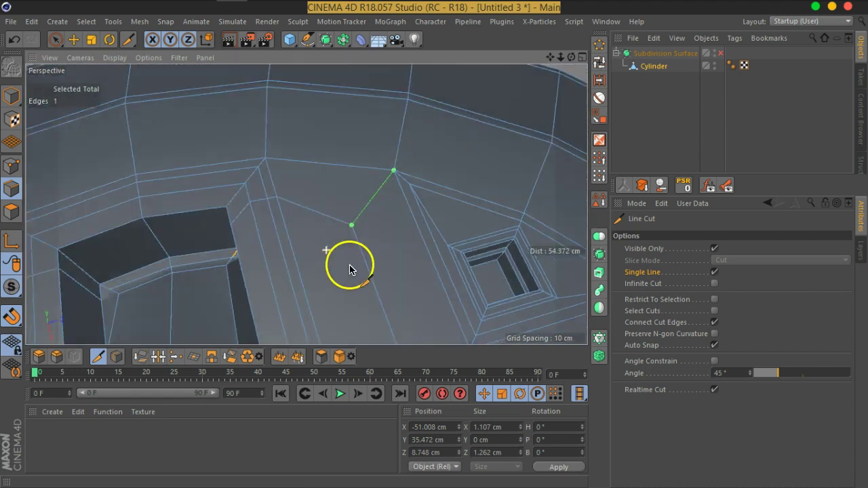
pyautogui.scroll(2, 354, 249)
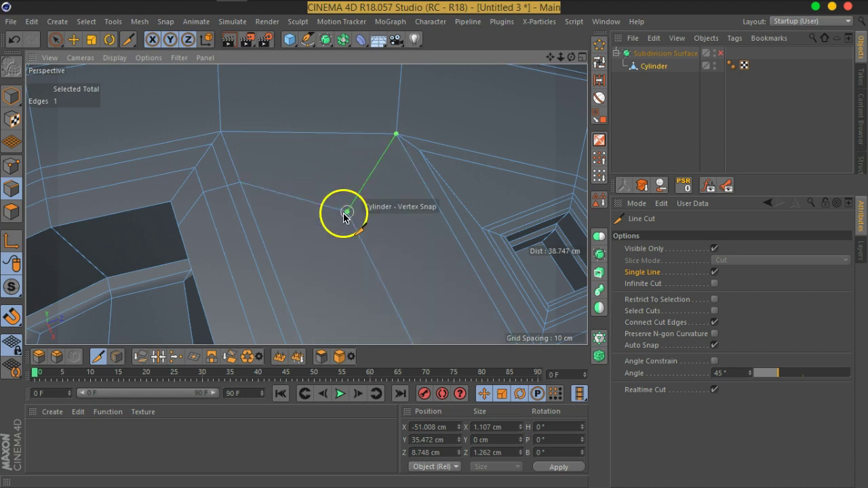
pyautogui.moveTo(347, 216)
pyautogui.keyDown('alt'); pyautogui.mouseDown()
pyautogui.moveTo(401, 238)
pyautogui.moveTo(430, 265)
pyautogui.moveTo(396, 237)
pyautogui.mouseUp(); pyautogui.keyUp('alt')
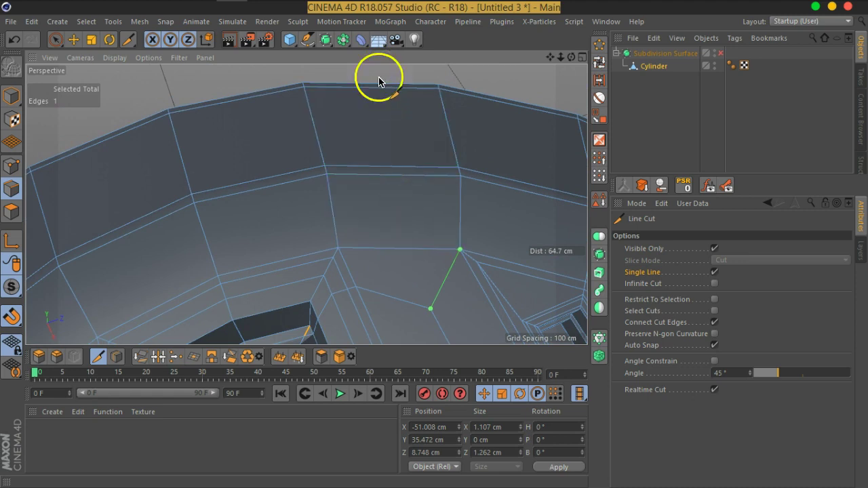
pyautogui.scroll(2, 403, 264)
pyautogui.scroll(3, 399, 228)
pyautogui.scroll(2, 365, 245)
pyautogui.click(365, 245)
pyautogui.click(430, 288)
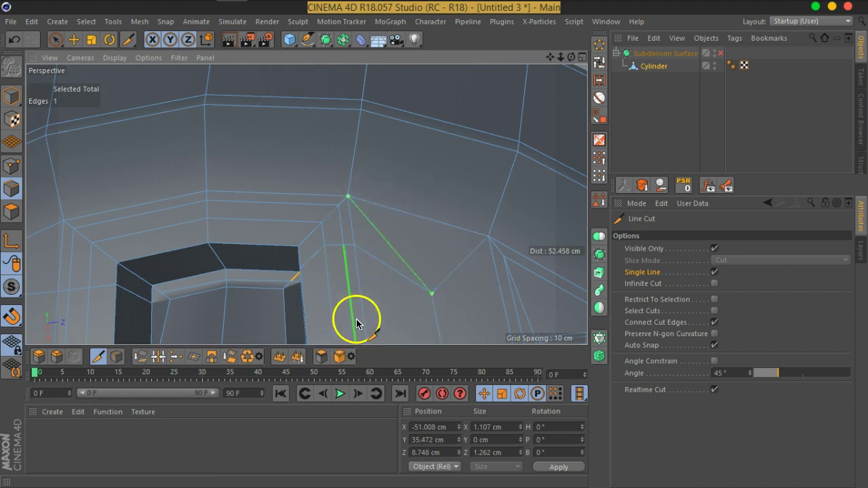
# Step: Finish the line cut with Esc and inspect the new diagonal edge at the slot corner
pyautogui.keyDown('alt'); pyautogui.moveTo(357, 324); pyautogui.dragTo(373, 281, button='middle'); pyautogui.keyUp('alt')
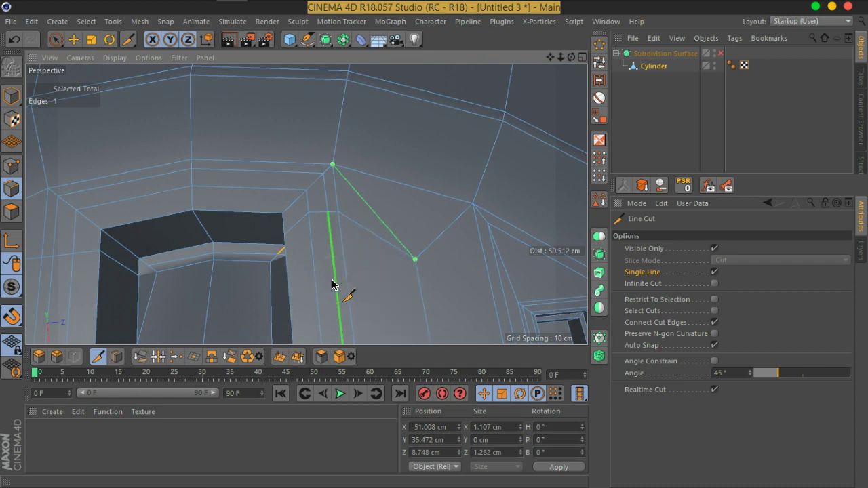
pyautogui.moveTo(514, 308)
pyautogui.keyDown('alt'); pyautogui.mouseDown()
pyautogui.moveTo(461, 249)
pyautogui.moveTo(430, 248)
pyautogui.moveTo(459, 228)
pyautogui.moveTo(434, 211)
pyautogui.mouseUp(); pyautogui.keyUp('alt')
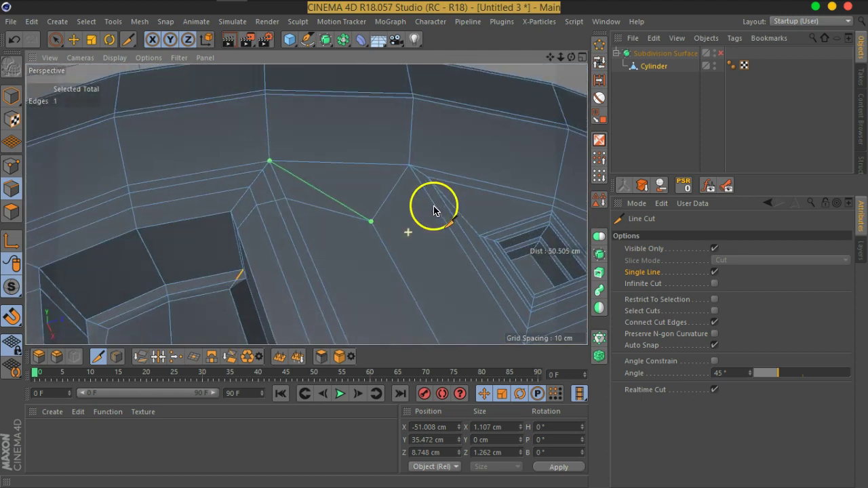
pyautogui.press('Escape')
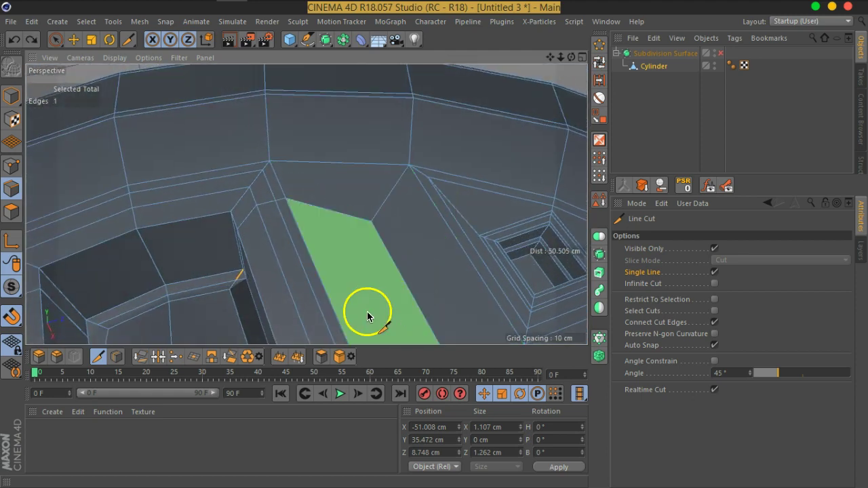
pyautogui.moveTo(373, 298)
pyautogui.keyDown('alt'); pyautogui.mouseDown()
pyautogui.moveTo(413, 230)
pyautogui.moveTo(467, 265)
pyautogui.moveTo(489, 256)
pyautogui.moveTo(337, 219)
pyautogui.moveTo(294, 232)
pyautogui.mouseUp(); pyautogui.keyUp('alt')
pyautogui.keyDown('alt'); pyautogui.moveTo(360, 227); pyautogui.dragTo(352, 287); pyautogui.keyUp('alt')
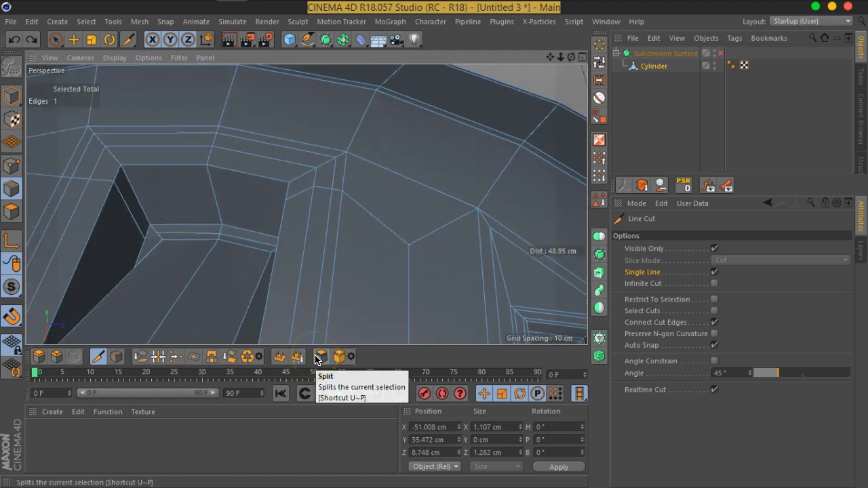
# Step: Toggle Subdivision Surface on and off to compare the mesh with the new cut
pyautogui.click(721, 54)
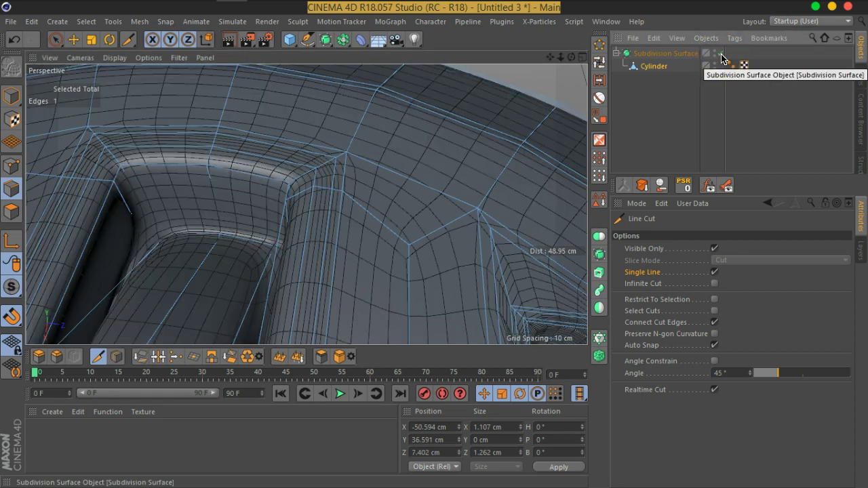
pyautogui.click(721, 54)
pyautogui.click(722, 55)
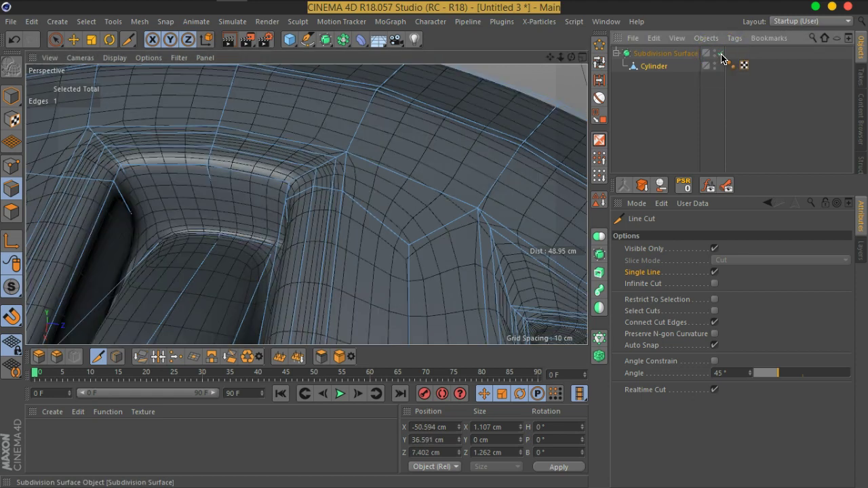
pyautogui.click(721, 54)
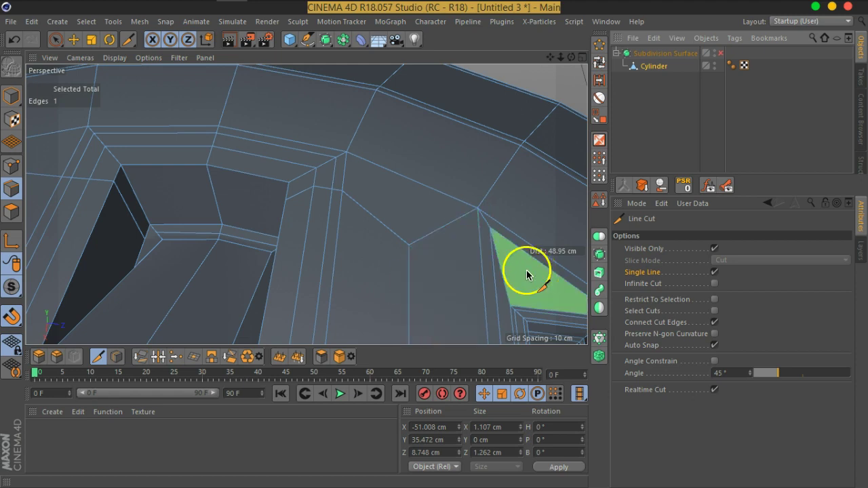
# Step: Cut a short edge from the vertex beside the square hole to the face edge, then view it smoothed
pyautogui.scroll(-5, 397, 256)
pyautogui.keyDown('alt'); pyautogui.moveTo(410, 277); pyautogui.dragTo(421, 207, button='middle'); pyautogui.keyUp('alt')
pyautogui.moveTo(421, 208)
pyautogui.keyDown('alt'); pyautogui.mouseDown()
pyautogui.moveTo(436, 251)
pyautogui.moveTo(424, 231)
pyautogui.moveTo(438, 242)
pyautogui.moveTo(378, 240)
pyautogui.moveTo(434, 243)
pyautogui.mouseUp(); pyautogui.keyUp('alt')
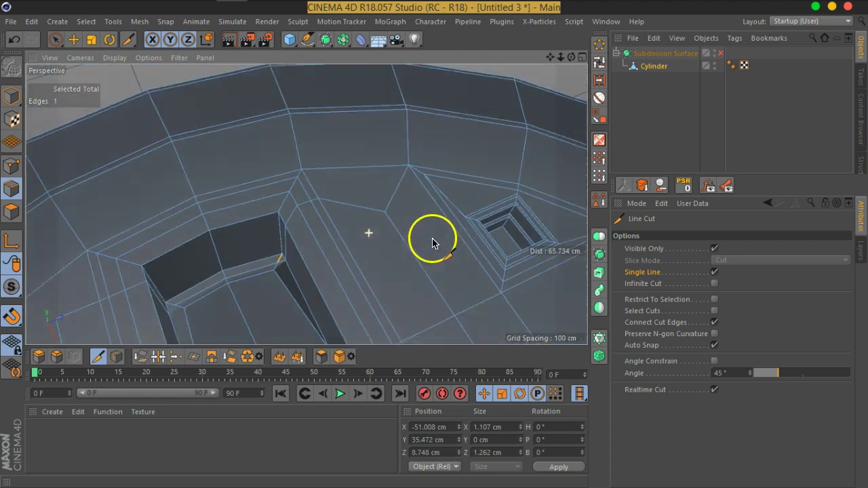
pyautogui.scroll(3, 384, 228)
pyautogui.moveTo(358, 243)
pyautogui.keyDown('alt'); pyautogui.mouseDown()
pyautogui.moveTo(374, 219)
pyautogui.moveTo(401, 259)
pyautogui.moveTo(417, 212)
pyautogui.mouseUp(); pyautogui.keyUp('alt')
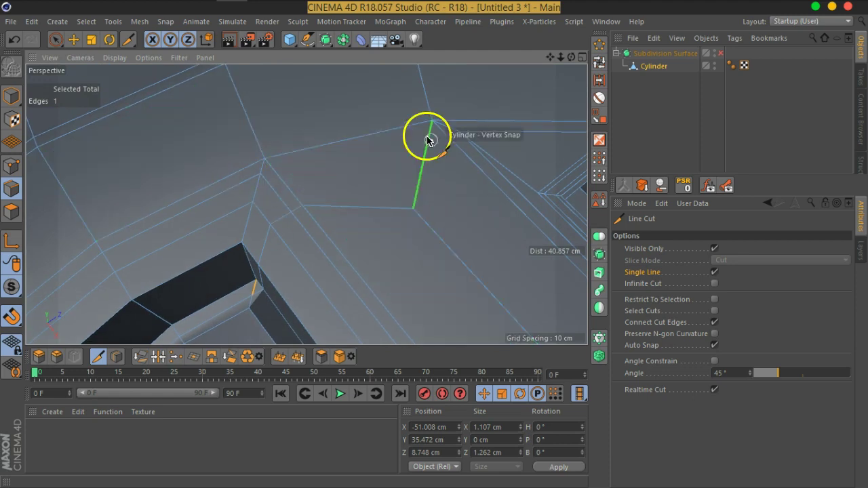
pyautogui.moveTo(426, 204)
pyautogui.keyDown('alt'); pyautogui.mouseDown()
pyautogui.moveTo(407, 229)
pyautogui.moveTo(357, 252)
pyautogui.moveTo(329, 251)
pyautogui.moveTo(348, 248)
pyautogui.moveTo(354, 197)
pyautogui.moveTo(333, 227)
pyautogui.moveTo(376, 200)
pyautogui.moveTo(422, 259)
pyautogui.moveTo(442, 269)
pyautogui.mouseUp(); pyautogui.keyUp('alt')
pyautogui.moveTo(316, 188)
pyautogui.keyDown('alt'); pyautogui.mouseDown()
pyautogui.moveTo(374, 213)
pyautogui.moveTo(377, 230)
pyautogui.moveTo(278, 151)
pyautogui.moveTo(369, 254)
pyautogui.moveTo(384, 248)
pyautogui.moveTo(357, 228)
pyautogui.moveTo(208, 276)
pyautogui.moveTo(442, 217)
pyautogui.moveTo(477, 186)
pyautogui.moveTo(330, 207)
pyautogui.moveTo(351, 254)
pyautogui.moveTo(350, 194)
pyautogui.moveTo(376, 240)
pyautogui.moveTo(357, 216)
pyautogui.mouseUp(); pyautogui.keyUp('alt')
pyautogui.click(333, 196)
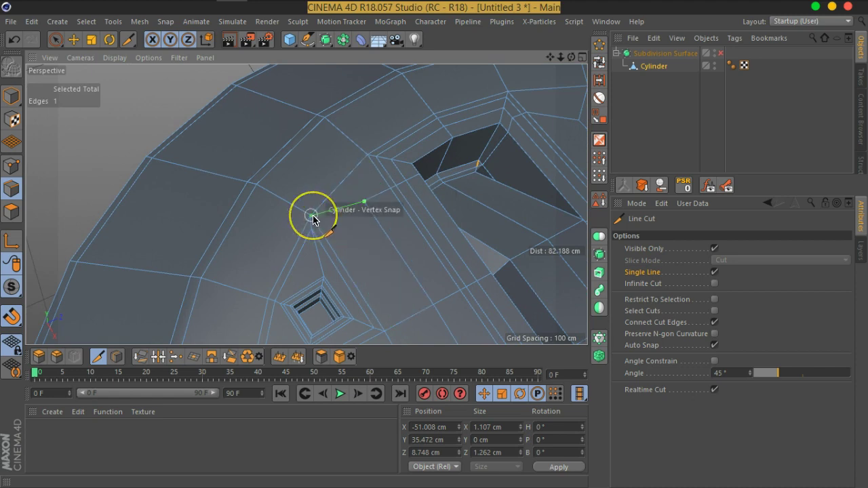
pyautogui.click(311, 215)
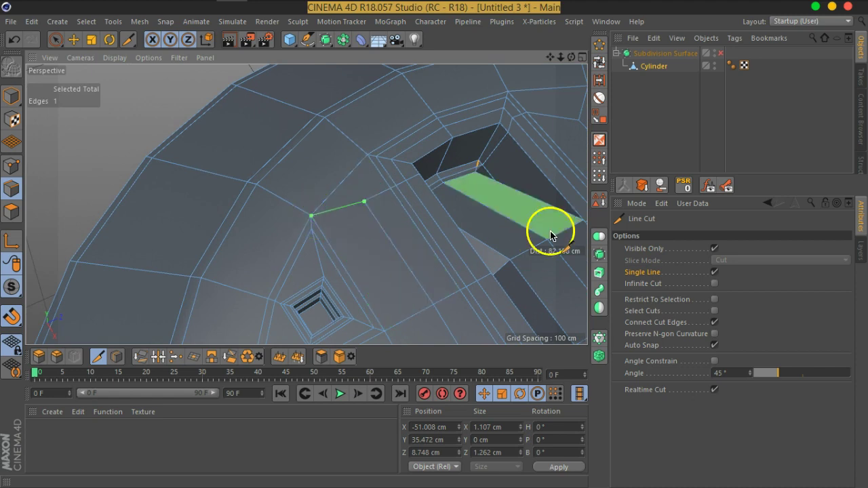
pyautogui.click(720, 53)
pyautogui.moveTo(441, 196)
pyautogui.keyDown('alt'); pyautogui.mouseDown()
pyautogui.moveTo(453, 254)
pyautogui.moveTo(265, 203)
pyautogui.moveTo(380, 169)
pyautogui.moveTo(310, 197)
pyautogui.mouseUp(); pyautogui.keyUp('alt')
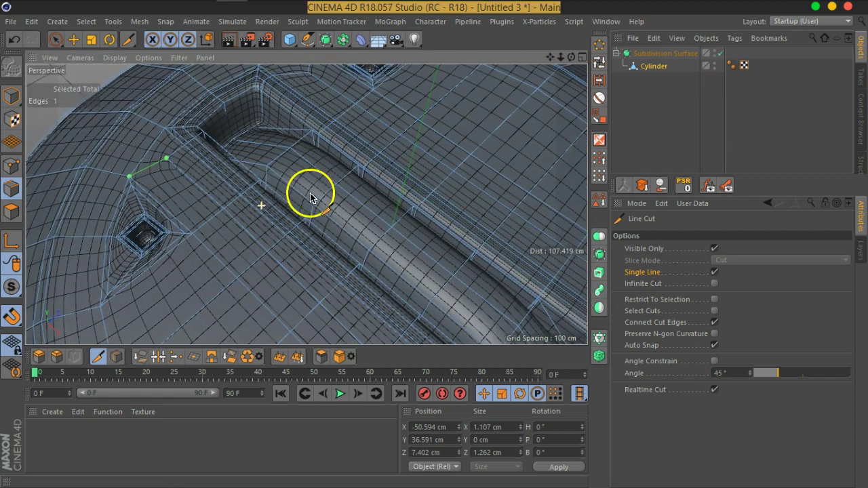
# Step: Deselect the cylinder and set the viewport display to Isoparms
pyautogui.click(658, 127)
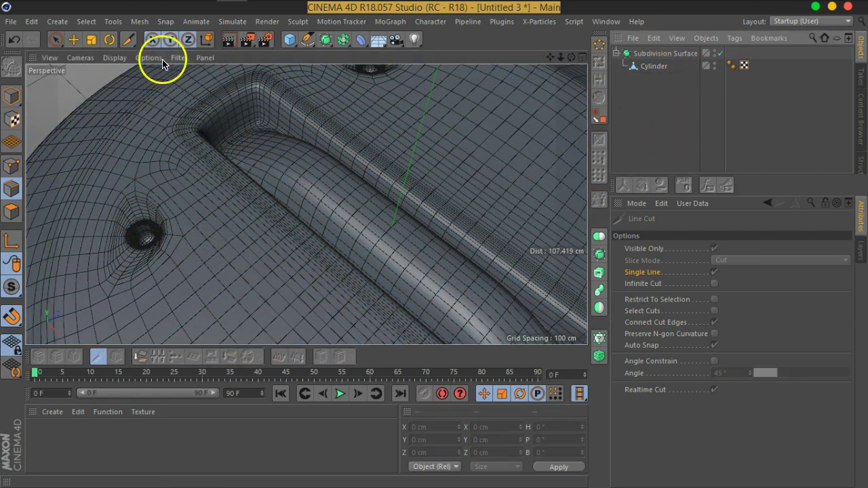
pyautogui.click(160, 60)
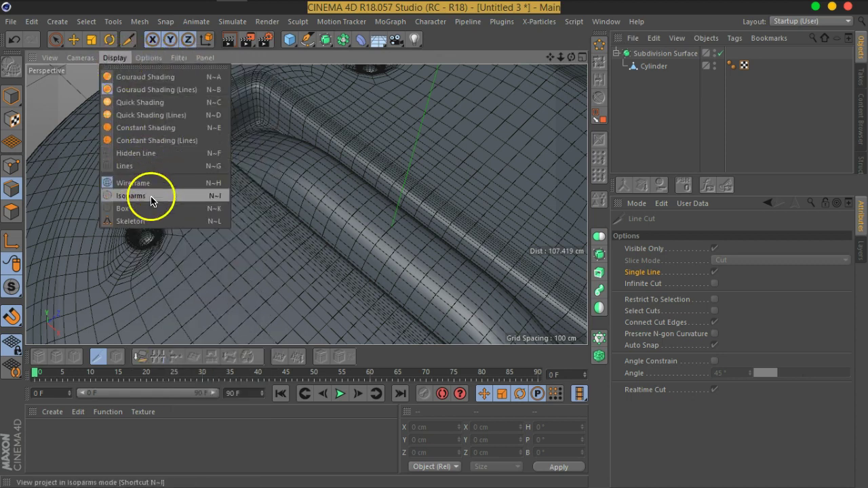
pyautogui.click(151, 196)
pyautogui.moveTo(258, 232)
pyautogui.keyDown('alt'); pyautogui.mouseDown()
pyautogui.moveTo(380, 248)
pyautogui.moveTo(261, 238)
pyautogui.moveTo(276, 249)
pyautogui.moveTo(395, 139)
pyautogui.moveTo(382, 192)
pyautogui.moveTo(265, 192)
pyautogui.moveTo(179, 170)
pyautogui.moveTo(423, 207)
pyautogui.moveTo(494, 181)
pyautogui.moveTo(546, 199)
pyautogui.moveTo(481, 202)
pyautogui.mouseUp(); pyautogui.keyUp('alt')
# Step: Select the Cylinder and activate Loop/Path Cut from the context menu, with the slot's tube vertical
pyautogui.click(654, 66)
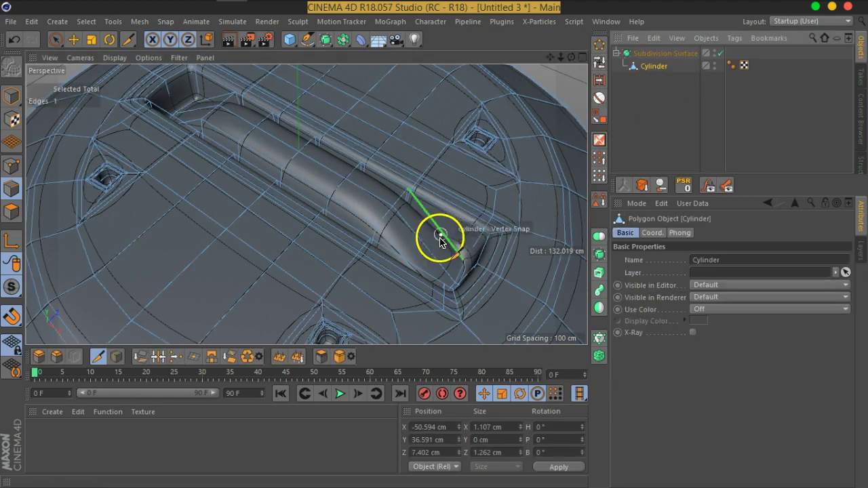
pyautogui.scroll(3, 435, 242)
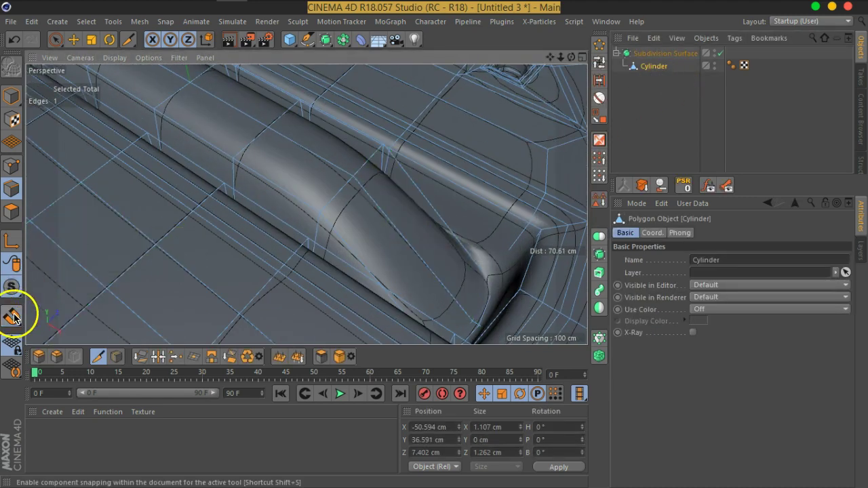
pyautogui.rightClick(360, 188)
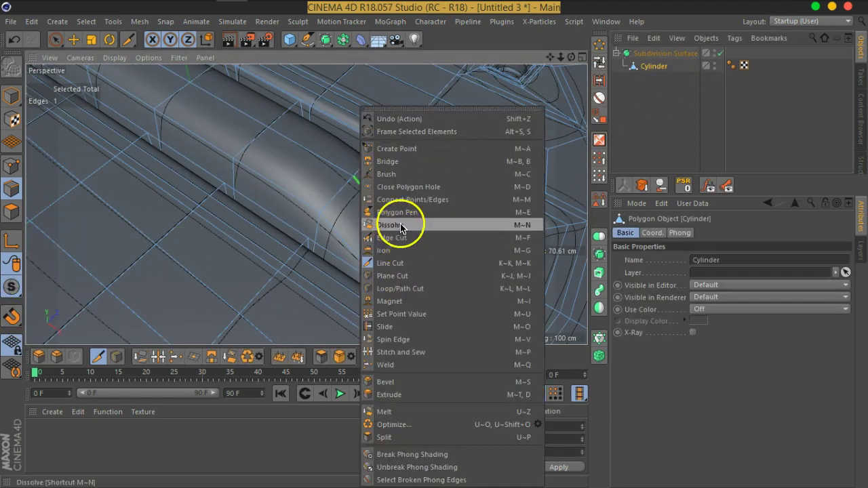
pyautogui.click(405, 293)
pyautogui.scroll(2, 397, 230)
pyautogui.moveTo(322, 232)
pyautogui.keyDown('alt'); pyautogui.mouseDown()
pyautogui.moveTo(186, 199)
pyautogui.moveTo(326, 210)
pyautogui.mouseUp(); pyautogui.keyUp('alt')
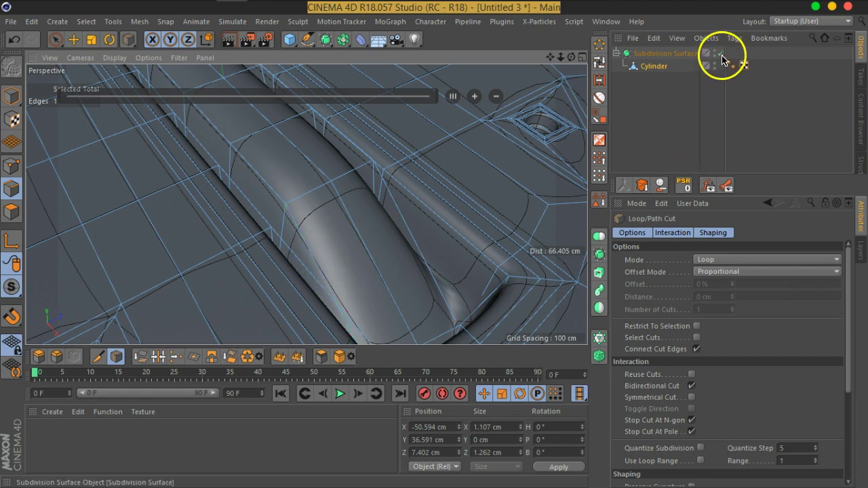
# Step: Zoom into the tube corner, orbit around it, and switch to the Live Selection tool
pyautogui.scroll(5, 355, 236)
pyautogui.scroll(3, 217, 227)
pyautogui.scroll(3, 305, 284)
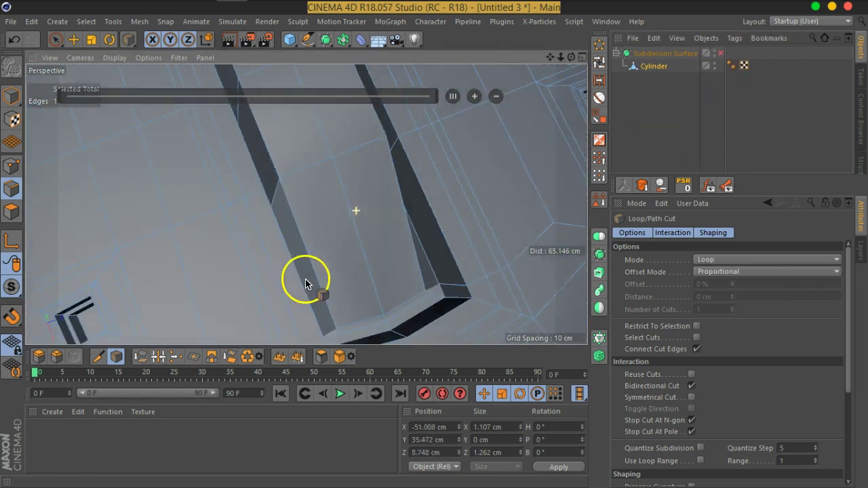
pyautogui.scroll(2, 322, 287)
pyautogui.scroll(1, 396, 287)
pyautogui.scroll(2, 404, 245)
pyautogui.scroll(2, 403, 231)
pyautogui.moveTo(397, 256)
pyautogui.keyDown('alt'); pyautogui.mouseDown()
pyautogui.moveTo(397, 227)
pyautogui.moveTo(423, 242)
pyautogui.moveTo(531, 215)
pyautogui.moveTo(499, 227)
pyautogui.moveTo(409, 213)
pyautogui.moveTo(427, 223)
pyautogui.mouseUp(); pyautogui.keyUp('alt')
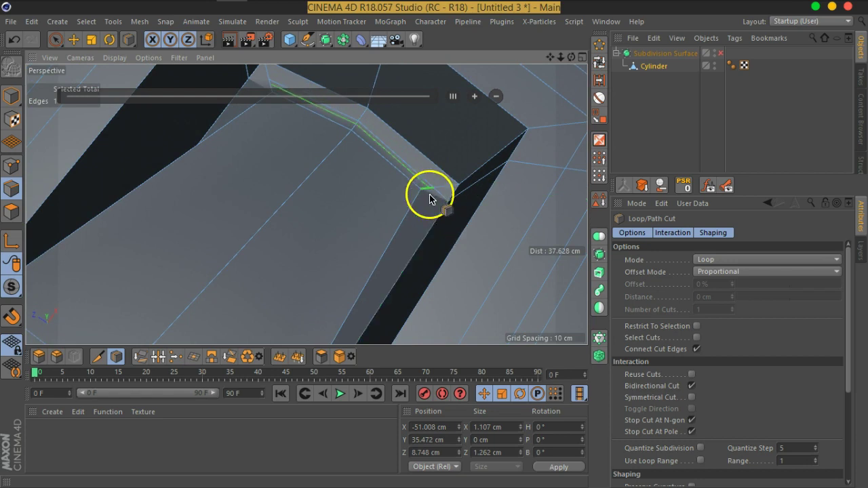
pyautogui.moveTo(418, 202)
pyautogui.keyDown('alt'); pyautogui.mouseDown()
pyautogui.moveTo(417, 229)
pyautogui.moveTo(467, 261)
pyautogui.moveTo(423, 199)
pyautogui.moveTo(436, 212)
pyautogui.mouseUp(); pyautogui.keyUp('alt')
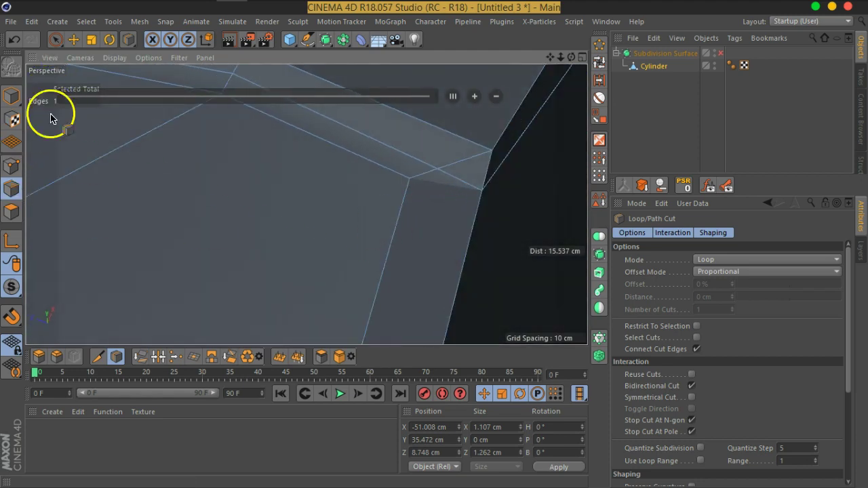
pyautogui.click(55, 49)
pyautogui.moveTo(445, 198)
pyautogui.keyDown('alt'); pyautogui.mouseDown()
pyautogui.moveTo(480, 263)
pyautogui.moveTo(568, 273)
pyautogui.moveTo(570, 260)
pyautogui.moveTo(484, 251)
pyautogui.moveTo(483, 264)
pyautogui.mouseUp(); pyautogui.keyUp('alt')
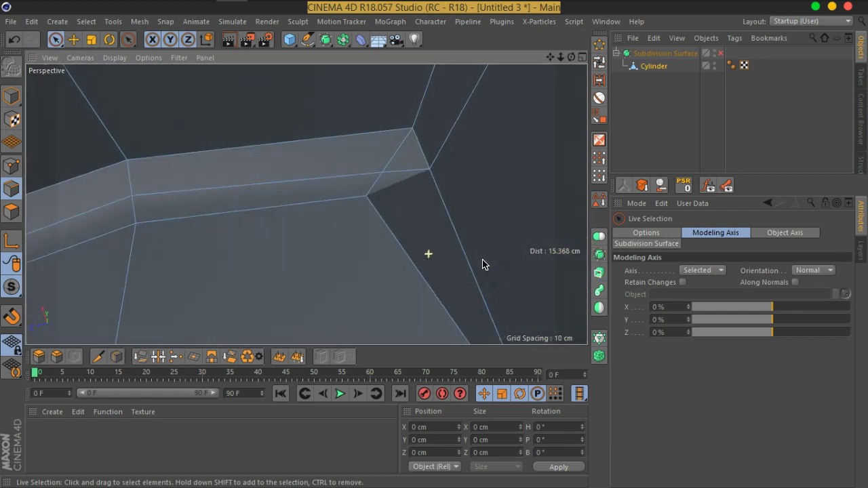
# Step: Apply an Edge Cut to the slot-corner edge, inspect it, then undo it
pyautogui.scroll(5, 384, 194)
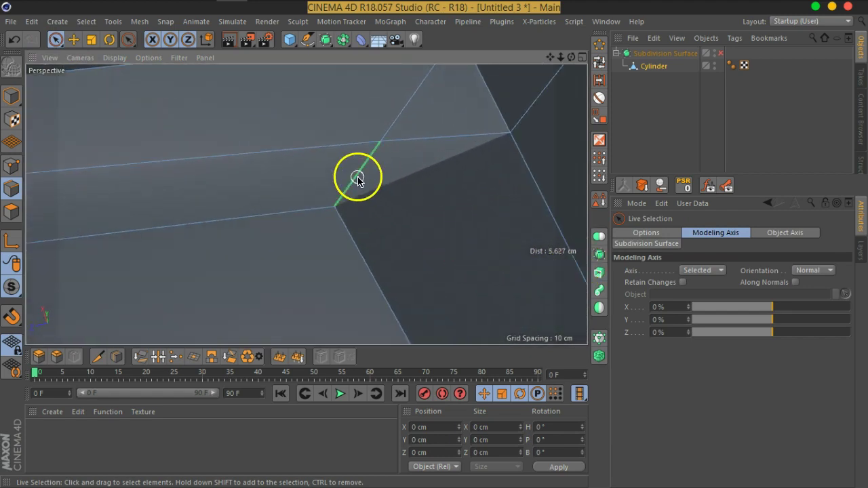
pyautogui.click(357, 178)
pyautogui.rightClick(358, 179)
pyautogui.click(407, 238)
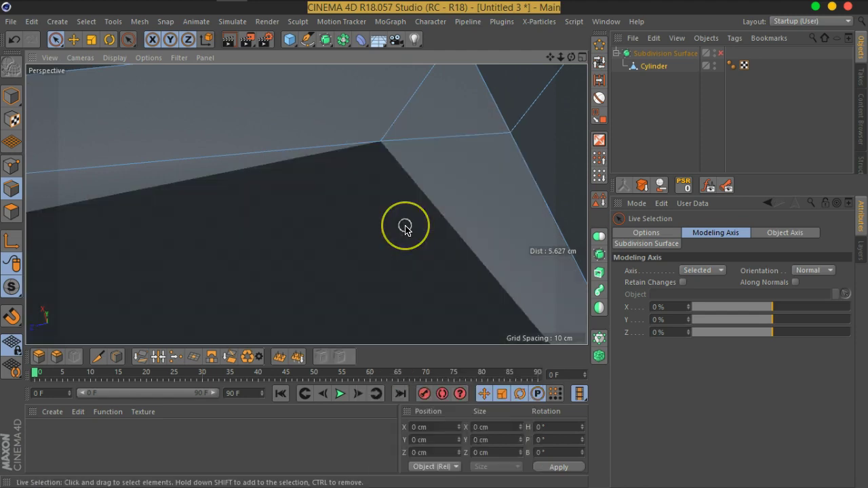
pyautogui.scroll(-5, 405, 228)
pyautogui.moveTo(407, 227)
pyautogui.keyDown('alt'); pyautogui.mouseDown()
pyautogui.moveTo(120, 262)
pyautogui.moveTo(95, 285)
pyautogui.mouseUp(); pyautogui.keyUp('alt')
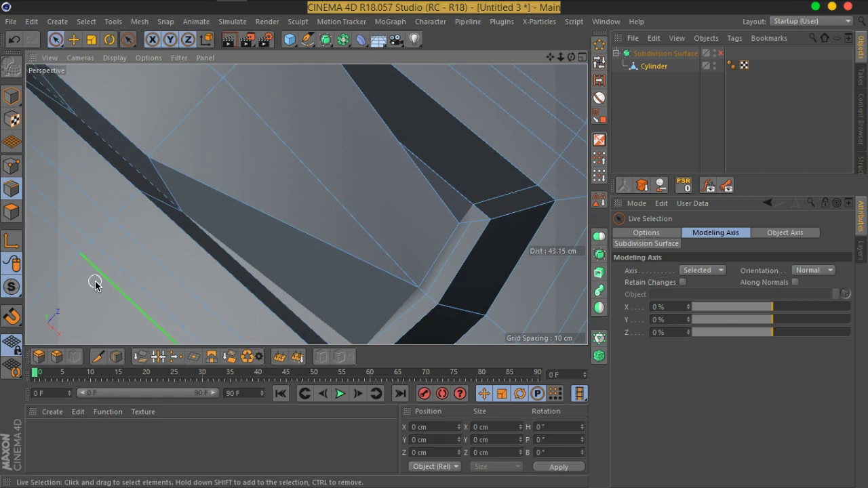
pyautogui.hotkey('ctrl', 'z')
# Step: Orbit and zoom to view the mesh corner from a new angle
pyautogui.moveTo(343, 206)
pyautogui.keyDown('alt'); pyautogui.mouseDown()
pyautogui.moveTo(258, 203)
pyautogui.moveTo(210, 147)
pyautogui.moveTo(254, 140)
pyautogui.moveTo(230, 174)
pyautogui.moveTo(267, 194)
pyautogui.moveTo(540, 233)
pyautogui.moveTo(549, 210)
pyautogui.mouseUp(); pyautogui.keyUp('alt')
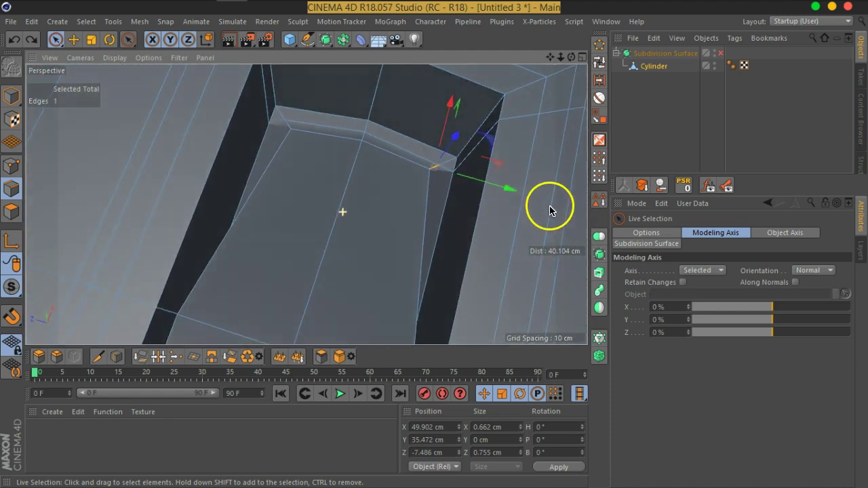
pyautogui.scroll(3, 415, 175)
pyautogui.scroll(1, 448, 192)
pyautogui.scroll(3, 508, 213)
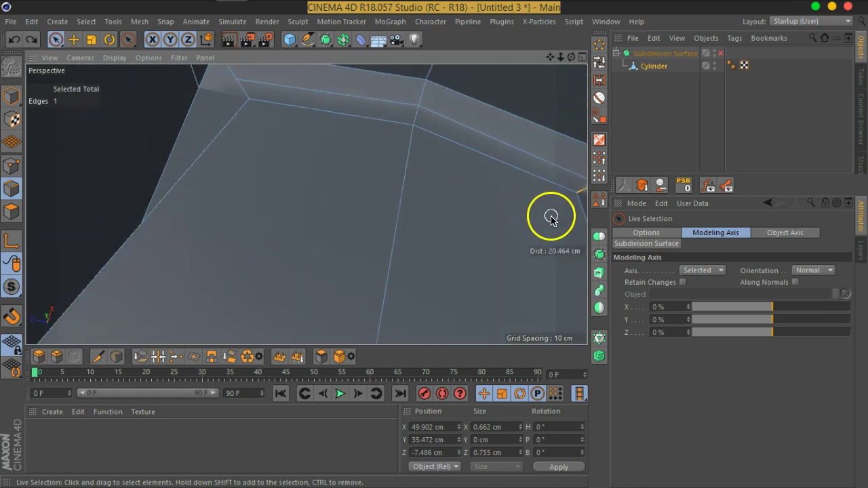
pyautogui.scroll(2, 468, 200)
pyautogui.moveTo(389, 182)
pyautogui.keyDown('alt'); pyautogui.mouseDown()
pyautogui.moveTo(461, 146)
pyautogui.moveTo(458, 166)
pyautogui.mouseUp(); pyautogui.keyUp('alt')
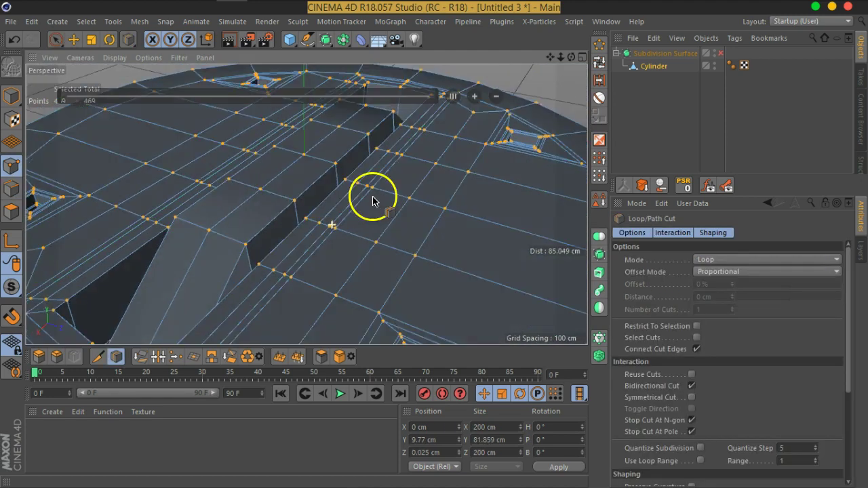
# Step: In Polygon mode with Live Selection, select the two narrow polygons on the slot's end wall
pyautogui.scroll(-2, 249, 287)
pyautogui.scroll(-5, 310, 210)
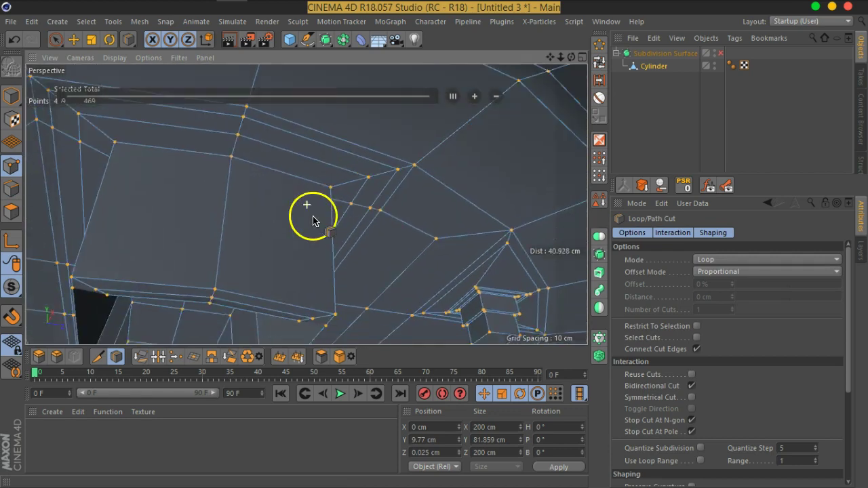
pyautogui.scroll(1, 320, 232)
pyautogui.scroll(2, 407, 180)
pyautogui.scroll(1, 410, 181)
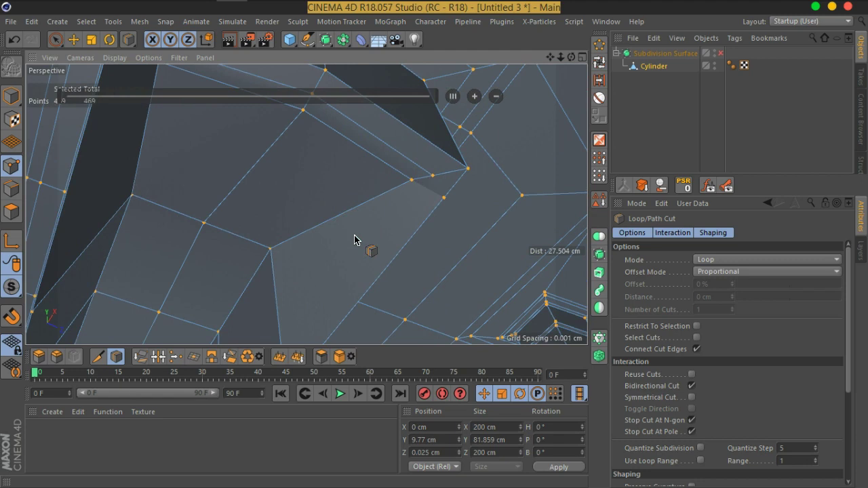
pyautogui.keyDown('alt'); pyautogui.moveTo(354, 239); pyautogui.dragTo(409, 258); pyautogui.keyUp('alt')
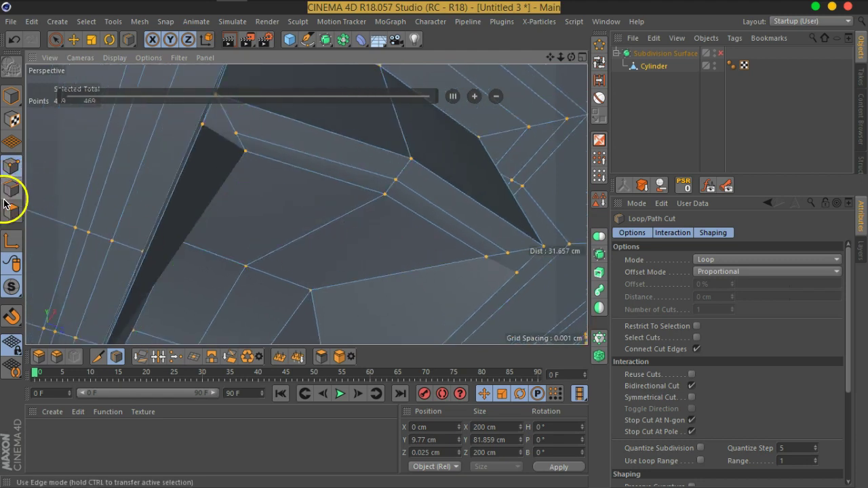
pyautogui.click(9, 211)
pyautogui.click(55, 39)
pyautogui.moveTo(440, 211)
pyautogui.keyDown('alt'); pyautogui.mouseDown()
pyautogui.moveTo(594, 277)
pyautogui.moveTo(377, 238)
pyautogui.moveTo(339, 258)
pyautogui.moveTo(237, 266)
pyautogui.moveTo(229, 360)
pyautogui.moveTo(267, 291)
pyautogui.moveTo(360, 219)
pyautogui.moveTo(368, 240)
pyautogui.moveTo(411, 224)
pyautogui.moveTo(429, 195)
pyautogui.moveTo(458, 192)
pyautogui.mouseUp(); pyautogui.keyUp('alt')
pyautogui.moveTo(307, 169)
pyautogui.keyDown('alt'); pyautogui.mouseDown()
pyautogui.moveTo(355, 139)
pyautogui.moveTo(320, 188)
pyautogui.moveTo(412, 134)
pyautogui.moveTo(373, 122)
pyautogui.moveTo(213, 129)
pyautogui.moveTo(199, 141)
pyautogui.moveTo(423, 88)
pyautogui.moveTo(421, 161)
pyautogui.moveTo(360, 150)
pyautogui.moveTo(341, 183)
pyautogui.moveTo(416, 232)
pyautogui.mouseUp(); pyautogui.keyUp('alt')
pyautogui.hotkey('ctrl', 'shift', 'a')
pyautogui.hotkey('ctrl', 'z')
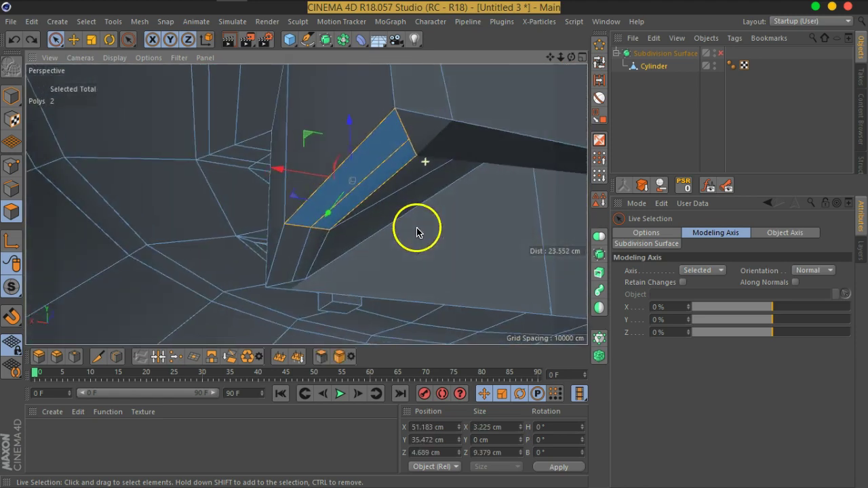
# Step: Add the top face to the selection and line-cut across the polygons to the slot rim
pyautogui.keyDown('shift'); pyautogui.click(438, 120); pyautogui.keyUp('shift')
pyautogui.moveTo(411, 198)
pyautogui.keyDown('alt'); pyautogui.mouseDown()
pyautogui.moveTo(468, 178)
pyautogui.moveTo(411, 194)
pyautogui.moveTo(507, 147)
pyautogui.moveTo(308, 233)
pyautogui.mouseUp(); pyautogui.keyUp('alt')
pyautogui.rightClick(303, 234)
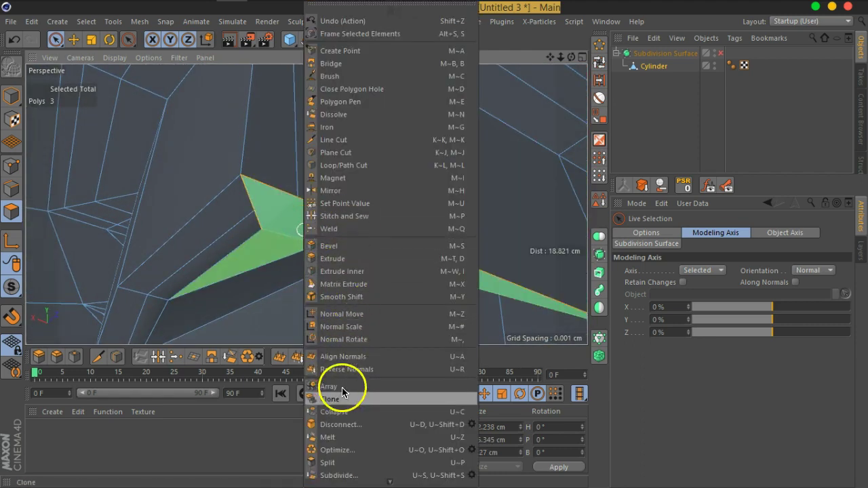
pyautogui.click(342, 140)
pyautogui.moveTo(318, 163)
pyautogui.keyDown('alt'); pyautogui.mouseDown()
pyautogui.moveTo(280, 194)
pyautogui.moveTo(268, 245)
pyautogui.mouseUp(); pyautogui.keyUp('alt')
pyautogui.click(259, 233)
pyautogui.moveTo(248, 282)
pyautogui.keyDown('alt'); pyautogui.mouseDown()
pyautogui.moveTo(423, 178)
pyautogui.moveTo(359, 196)
pyautogui.moveTo(377, 170)
pyautogui.moveTo(407, 157)
pyautogui.mouseUp(); pyautogui.keyUp('alt')
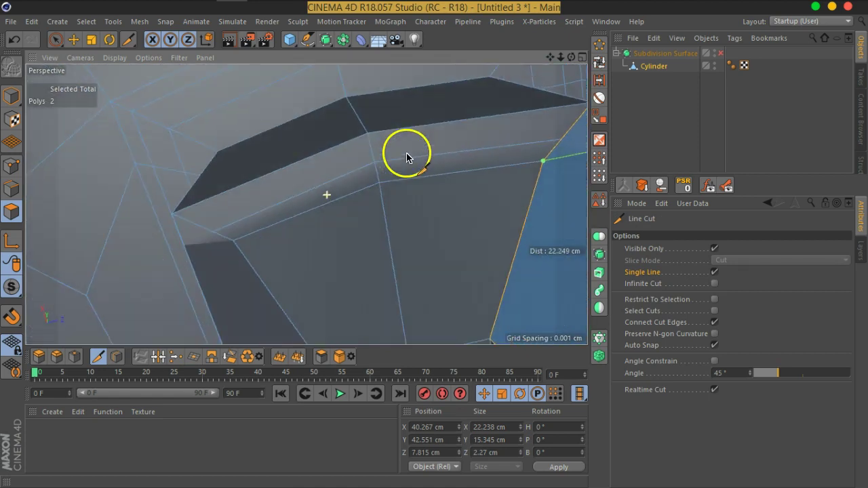
pyautogui.keyDown('alt'); pyautogui.moveTo(267, 241); pyautogui.dragTo(335, 207); pyautogui.keyUp('alt')
pyautogui.click(337, 197)
pyautogui.click(264, 202)
pyautogui.moveTo(269, 208)
pyautogui.keyDown('alt'); pyautogui.mouseDown()
pyautogui.moveTo(283, 248)
pyautogui.moveTo(453, 285)
pyautogui.mouseUp(); pyautogui.keyUp('alt')
pyautogui.moveTo(453, 285)
pyautogui.keyDown('alt'); pyautogui.mouseDown(button='middle')
pyautogui.moveTo(359, 203)
pyautogui.moveTo(431, 223)
pyautogui.moveTo(450, 246)
pyautogui.moveTo(235, 196)
pyautogui.moveTo(367, 195)
pyautogui.moveTo(260, 196)
pyautogui.mouseUp(button='middle'); pyautogui.keyUp('alt')
# Step: Return to selection and activate the Polygon Pen near the slot corner
pyautogui.press('space')
pyautogui.moveTo(258, 196)
pyautogui.keyDown('alt'); pyautogui.mouseDown()
pyautogui.moveTo(444, 226)
pyautogui.moveTo(435, 234)
pyautogui.moveTo(411, 224)
pyautogui.moveTo(459, 258)
pyautogui.moveTo(445, 287)
pyautogui.moveTo(445, 271)
pyautogui.moveTo(471, 267)
pyautogui.moveTo(318, 193)
pyautogui.moveTo(300, 161)
pyautogui.moveTo(305, 190)
pyautogui.moveTo(250, 181)
pyautogui.moveTo(378, 175)
pyautogui.moveTo(353, 178)
pyautogui.mouseUp(); pyautogui.keyUp('alt')
pyautogui.rightClick(349, 210)
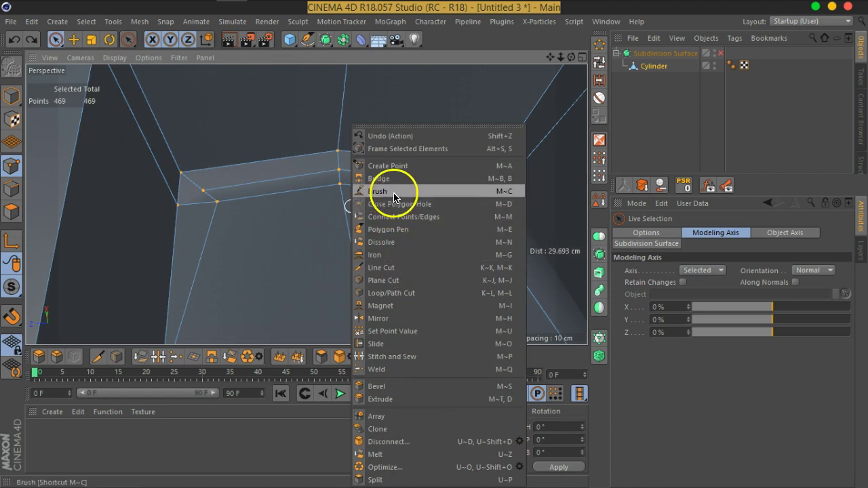
pyautogui.click(393, 234)
pyautogui.scroll(3, 441, 230)
pyautogui.moveTo(429, 242)
pyautogui.keyDown('alt'); pyautogui.mouseDown()
pyautogui.moveTo(455, 183)
pyautogui.moveTo(387, 229)
pyautogui.moveTo(353, 232)
pyautogui.mouseUp(); pyautogui.keyUp('alt')
pyautogui.scroll(2, 468, 197)
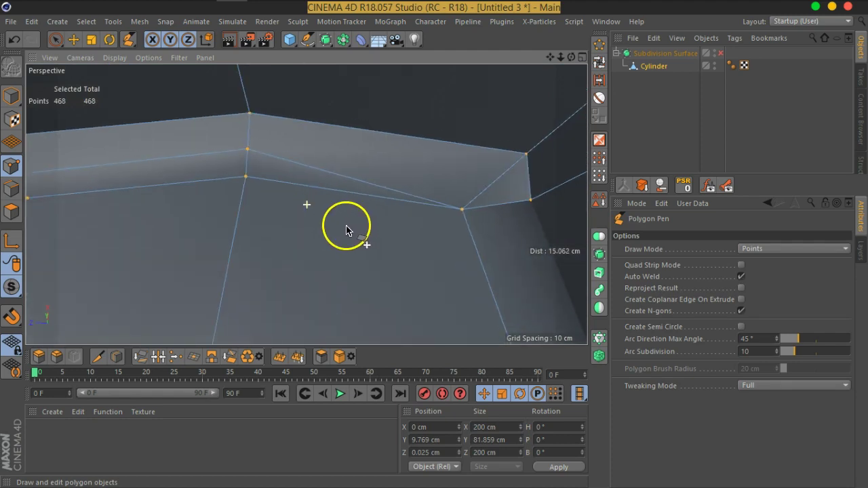